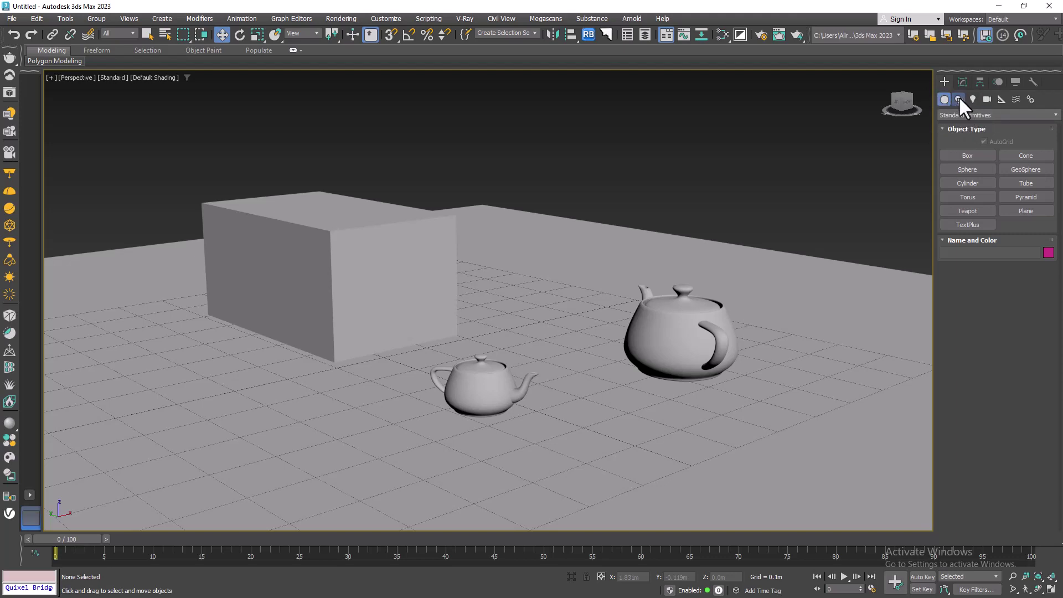
Switch the light creation category to VRay and start the VRayLight tool.
left_click(959, 100)
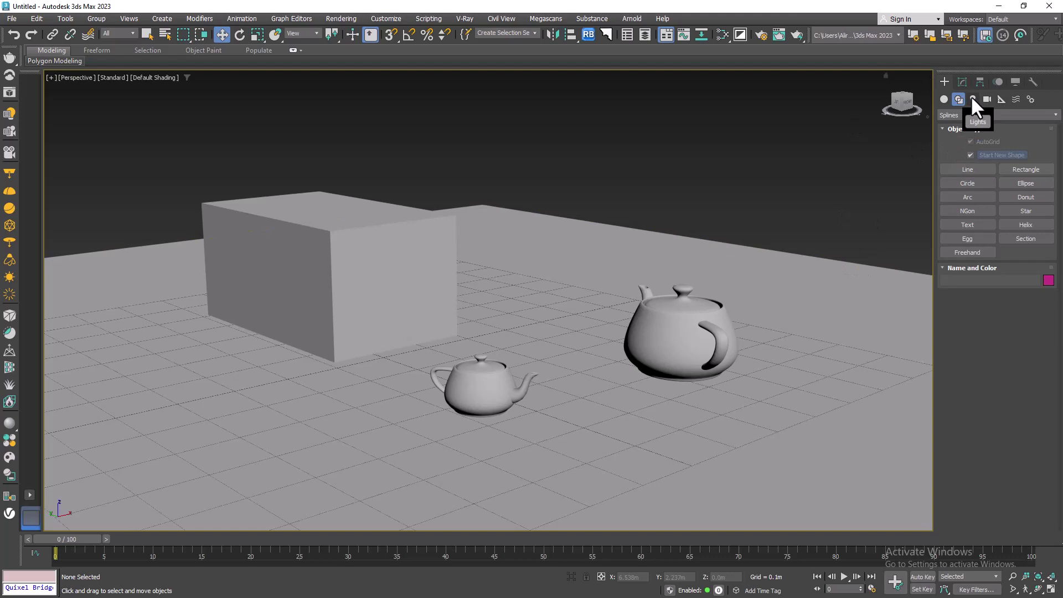
left_click(973, 97)
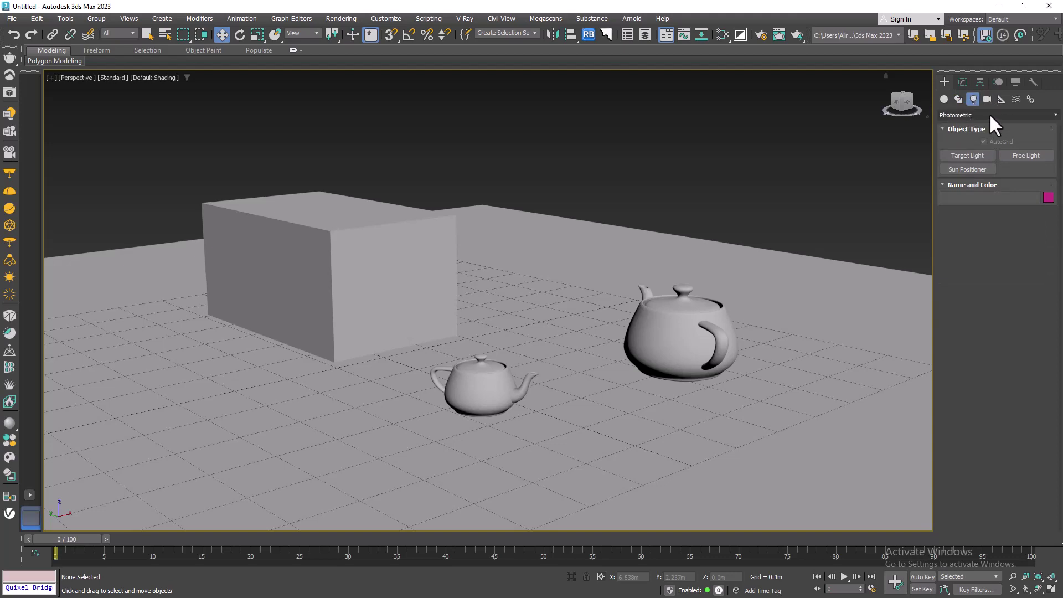
left_click(976, 114)
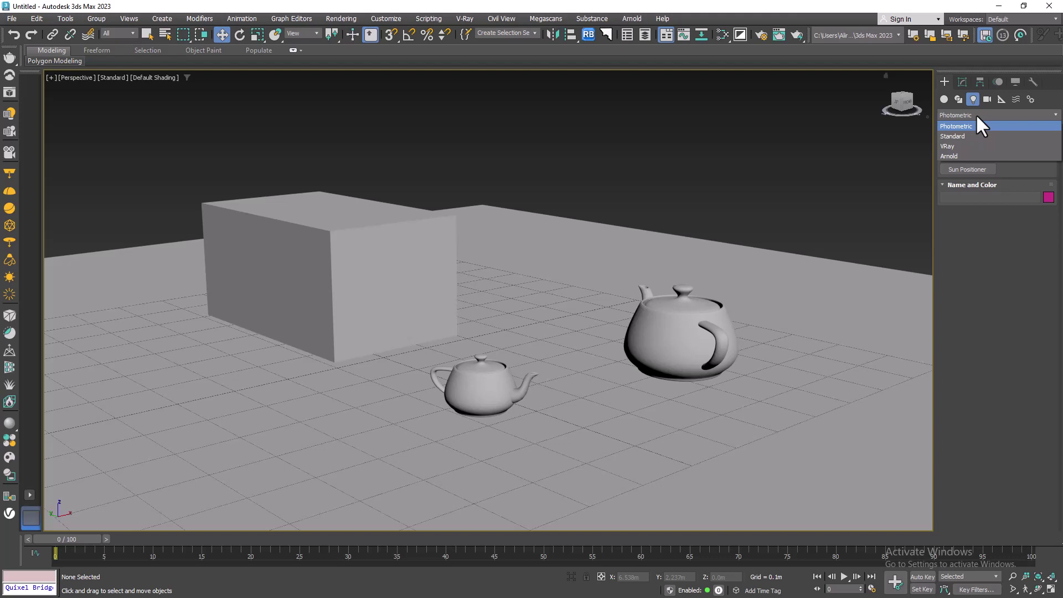
left_click(975, 146)
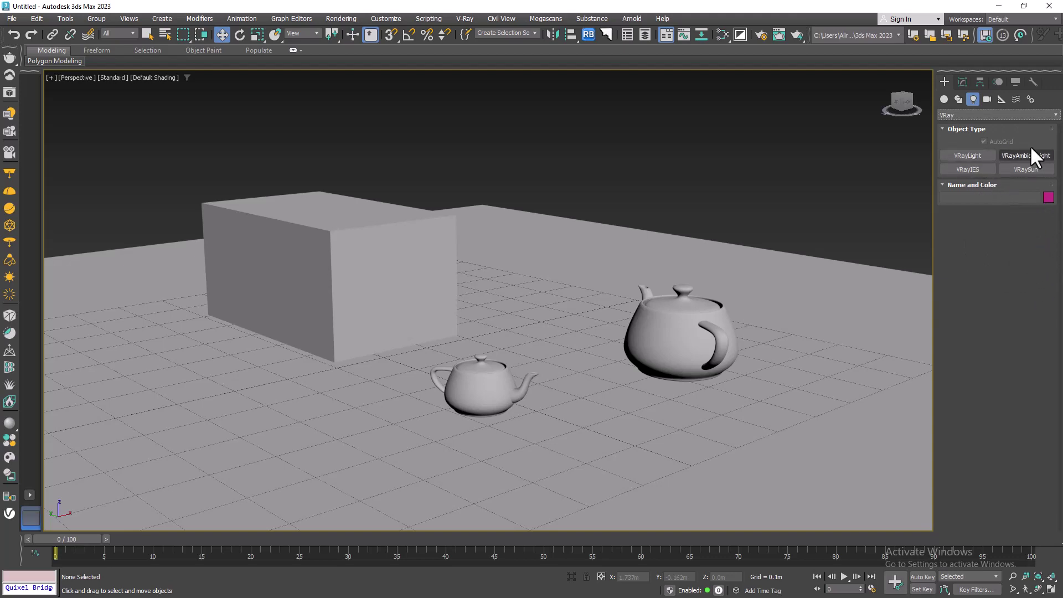
left_click(958, 155)
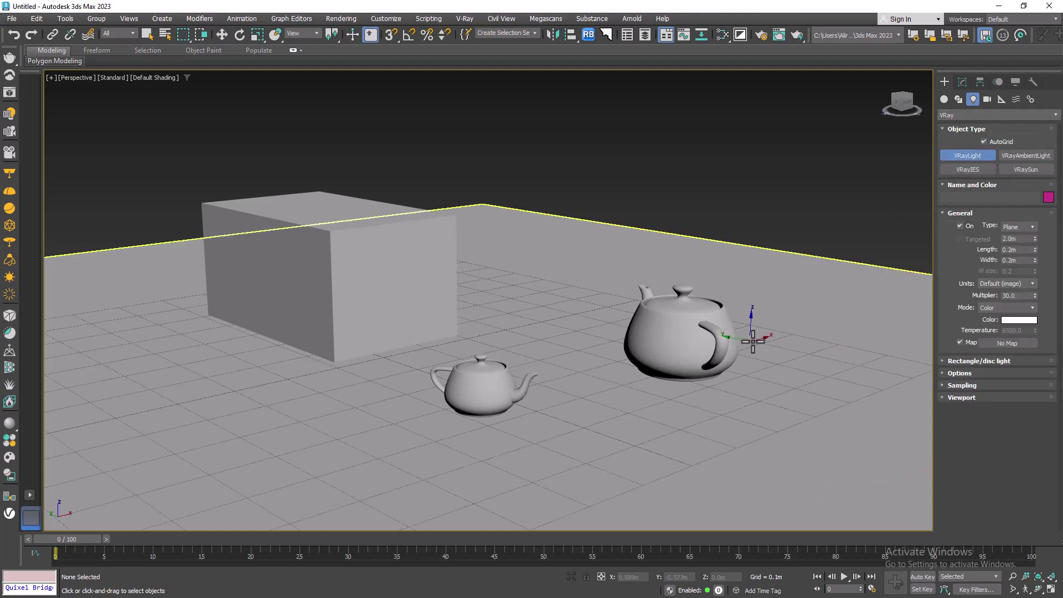
scroll(614, 333, "down", 3)
middle_click_drag(594, 339, 576, 374)
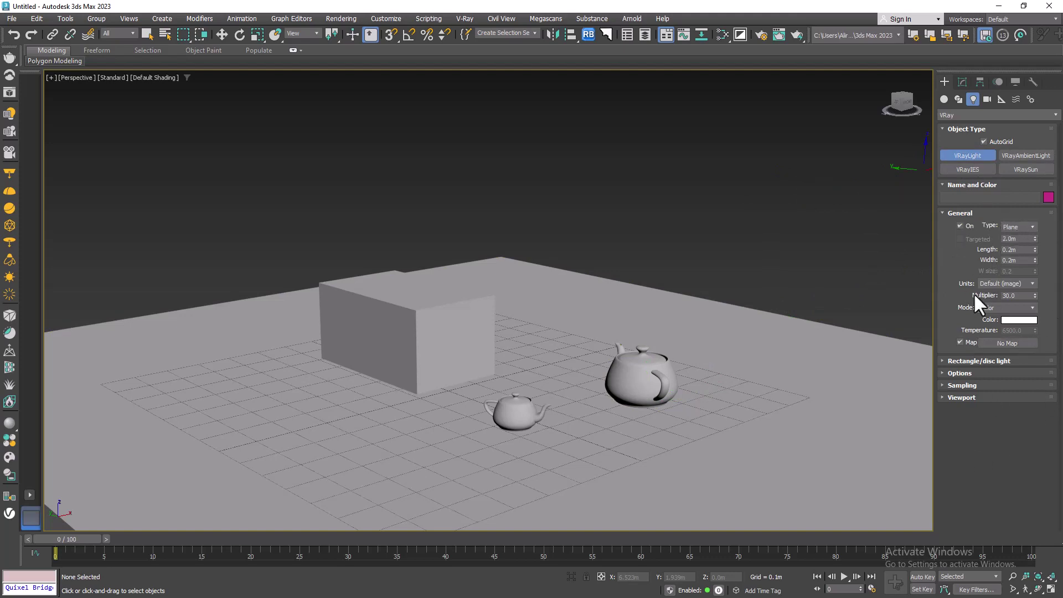
left_click(967, 101)
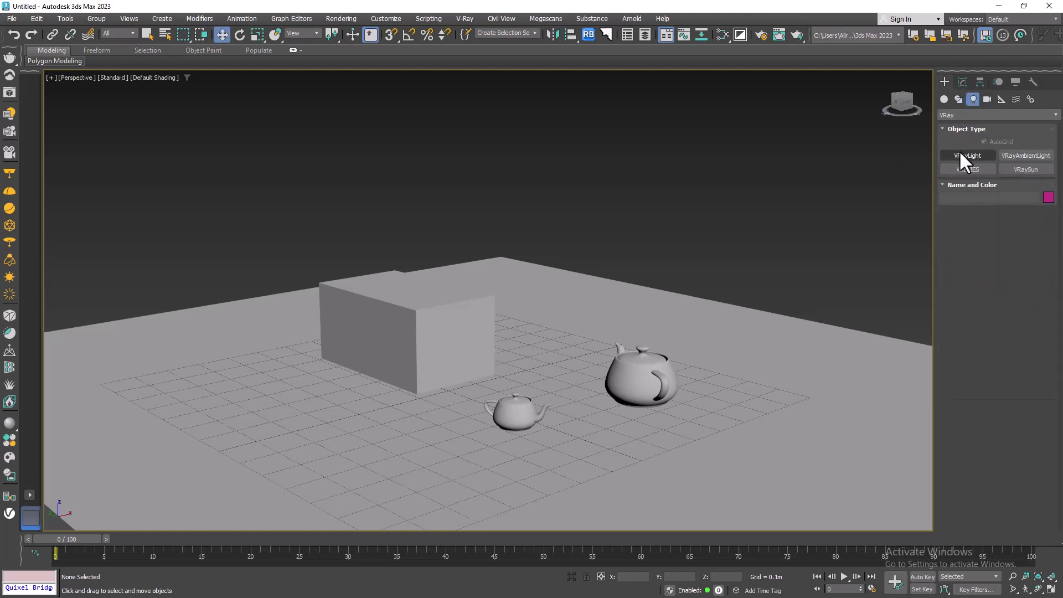
left_click(981, 155)
middle_click_drag(759, 329, 664, 290)
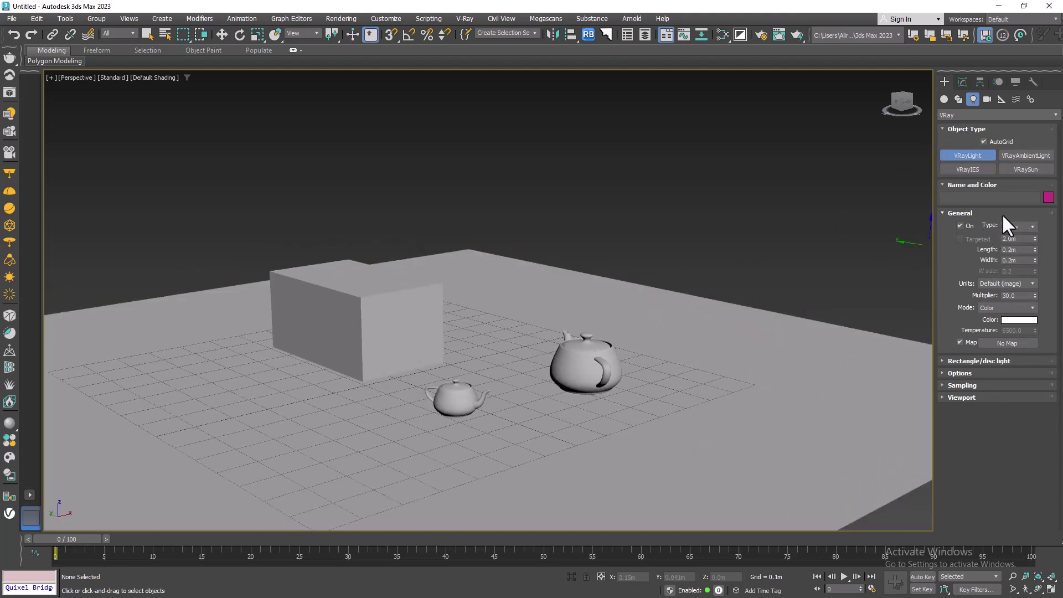
Turn the VRayLight's On option off and back on.
left_click(961, 226)
left_click(961, 226)
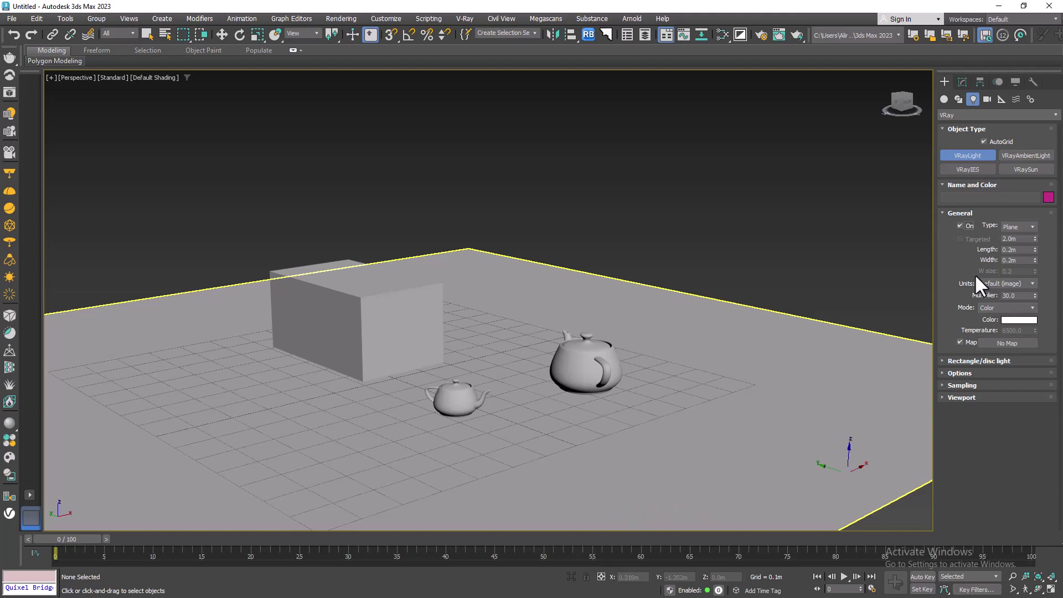
left_click(959, 226)
left_click(964, 225)
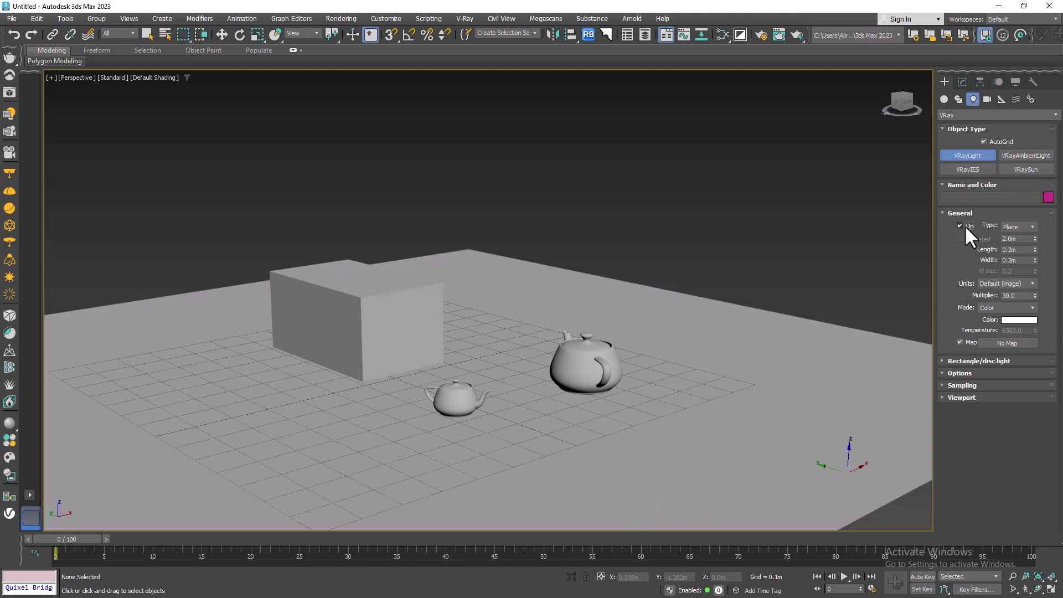
left_click(1008, 227)
left_click(1018, 237)
middle_click_drag(839, 277, 802, 334)
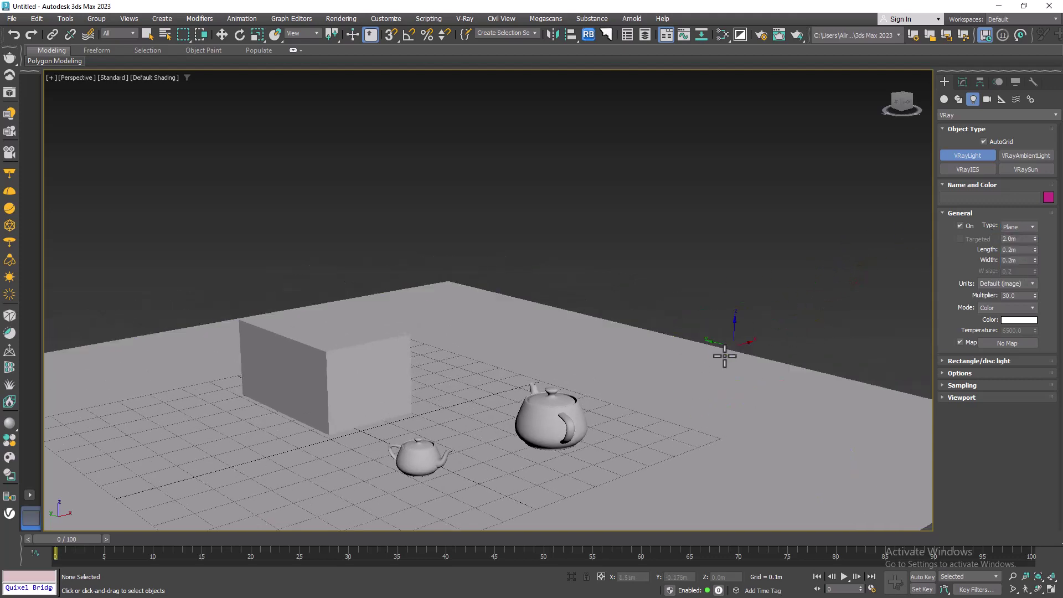
left_click(1031, 226)
scroll(693, 399, "down", 3)
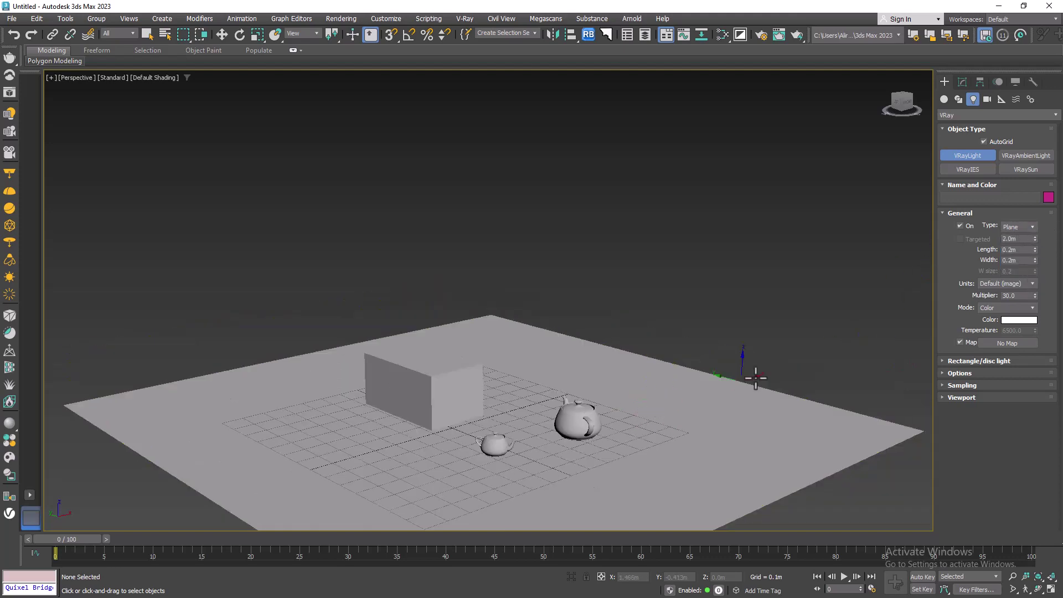
right_click(800, 367)
left_click(738, 467)
middle_click_drag(627, 395, 679, 364)
scroll(582, 440, "up", 4)
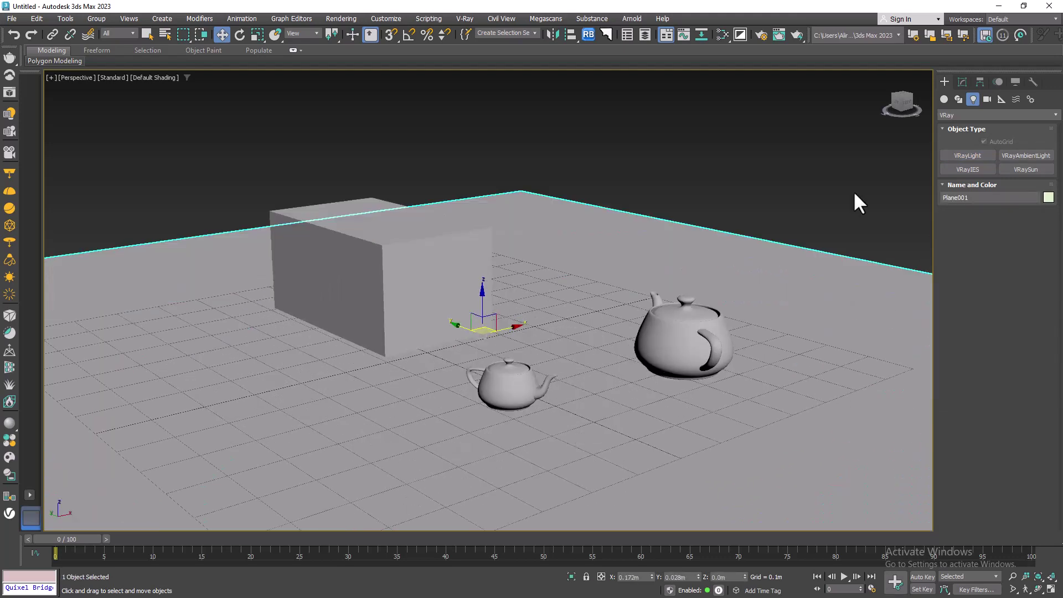
middle_click_drag(726, 266, 557, 324)
left_click(743, 247)
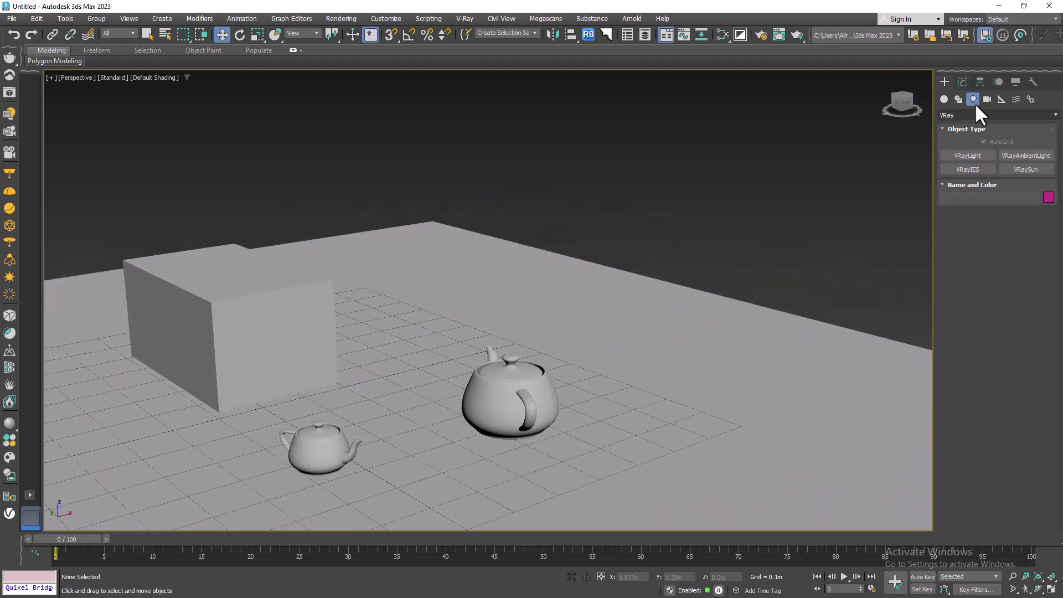
Draw a plane-type VRayLight about 0.47 m long and 0.4 m wide on the floor beside the large teapot.
left_click(970, 155)
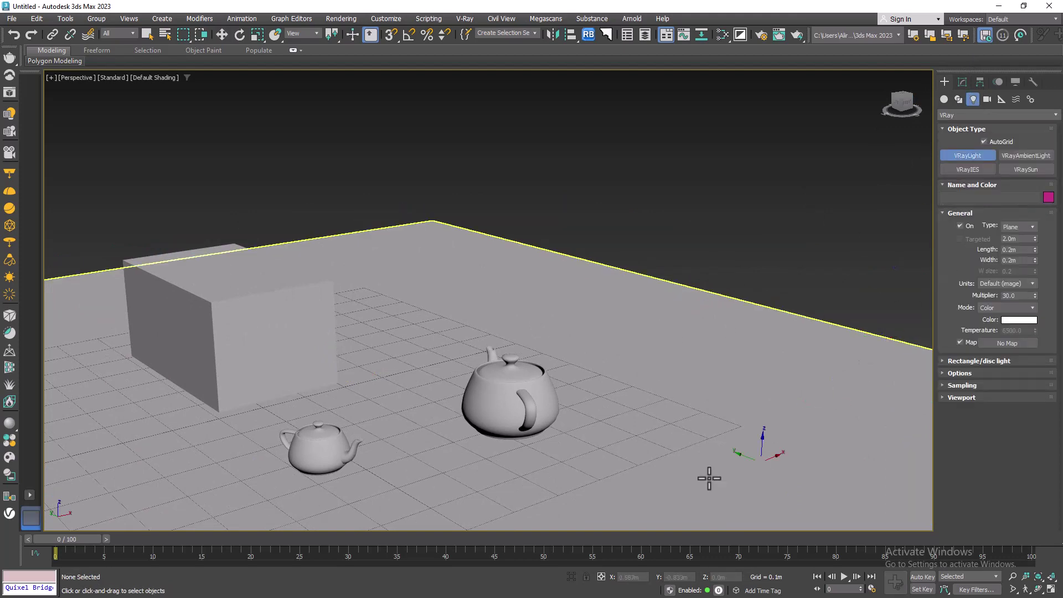
scroll(650, 414, "down", 4)
scroll(651, 414, "up", 2)
scroll(604, 446, "up", 3)
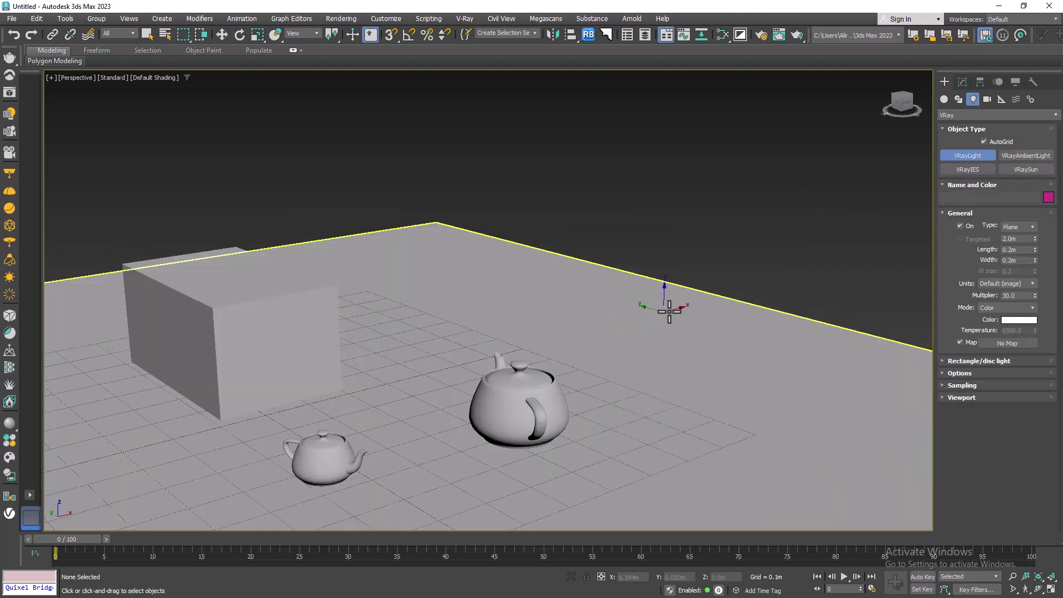
left_click_drag(647, 326, 642, 403)
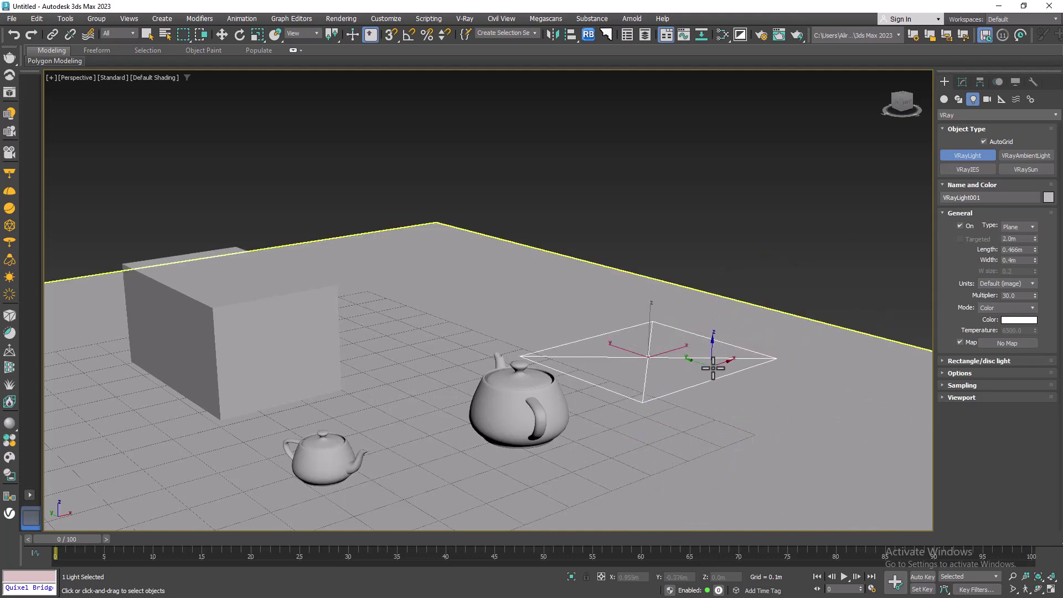
right_click(719, 377)
Raise the plane light vertically to about 0.53 m above the floor.
middle_click_drag(665, 348, 646, 333, "alt")
left_click_drag(646, 332, 712, 107)
middle_click_drag(721, 164, 681, 203, "alt")
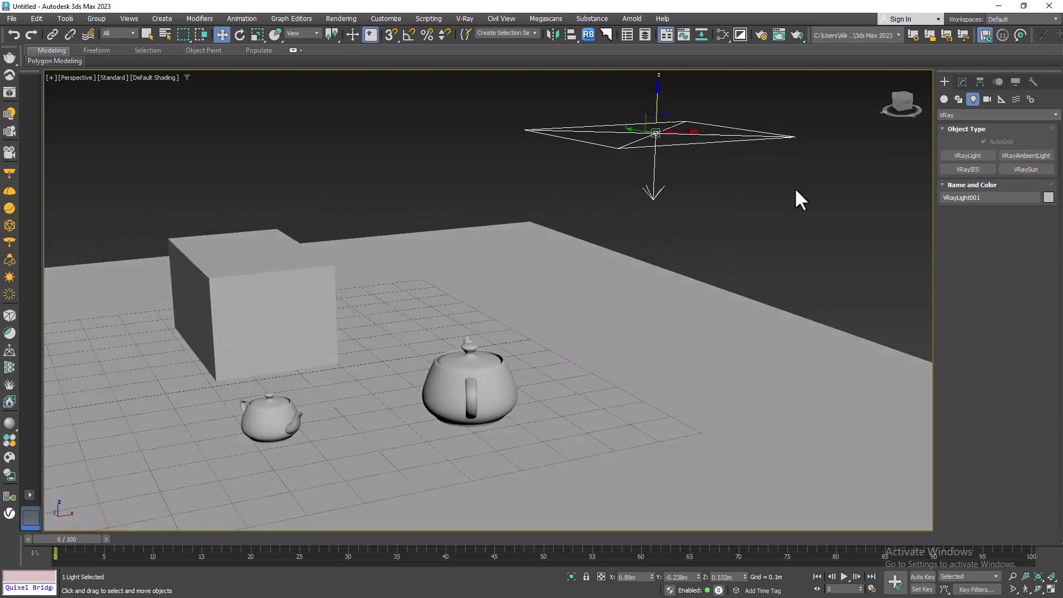
Examine the raised light's position and emission direction relative to the box and teapots.
left_click(781, 204)
middle_click_drag(757, 212, 731, 185, "alt")
middle_click_drag(607, 241, 630, 248, "alt")
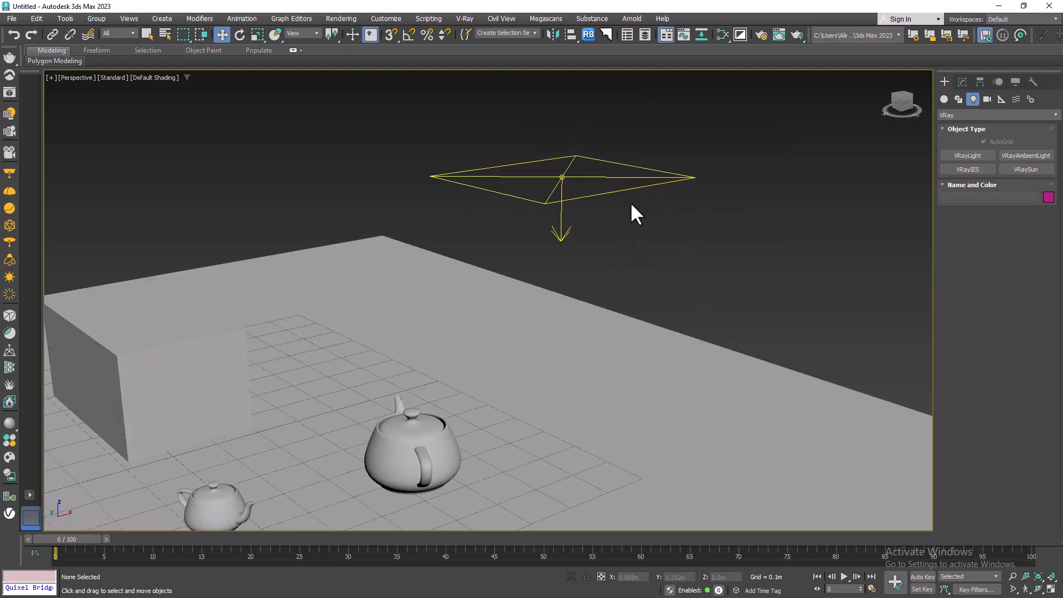
middle_click_drag(576, 199, 556, 187, "alt")
left_click(603, 259)
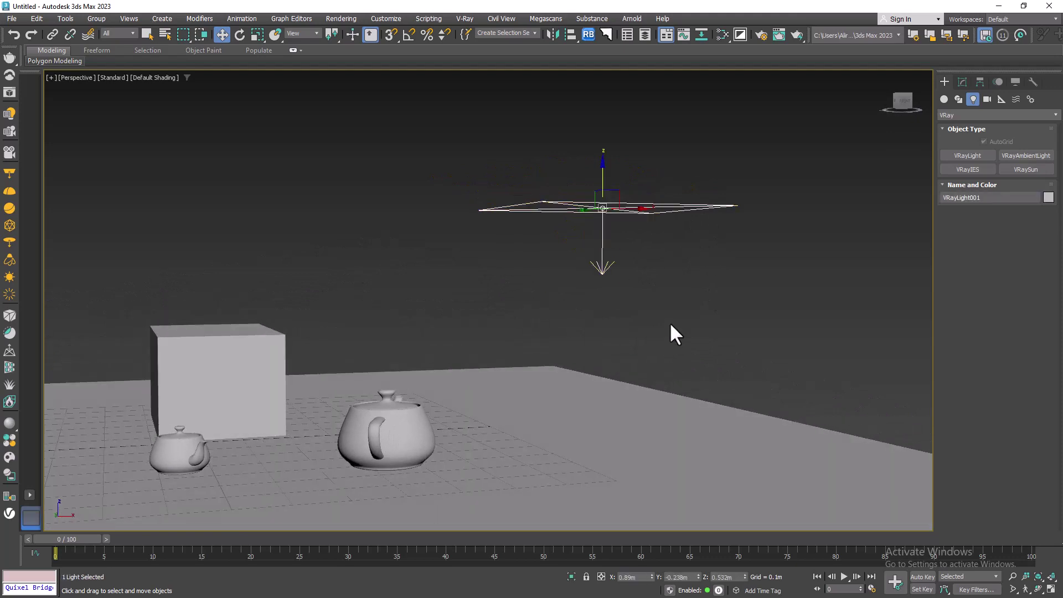
left_click(696, 260)
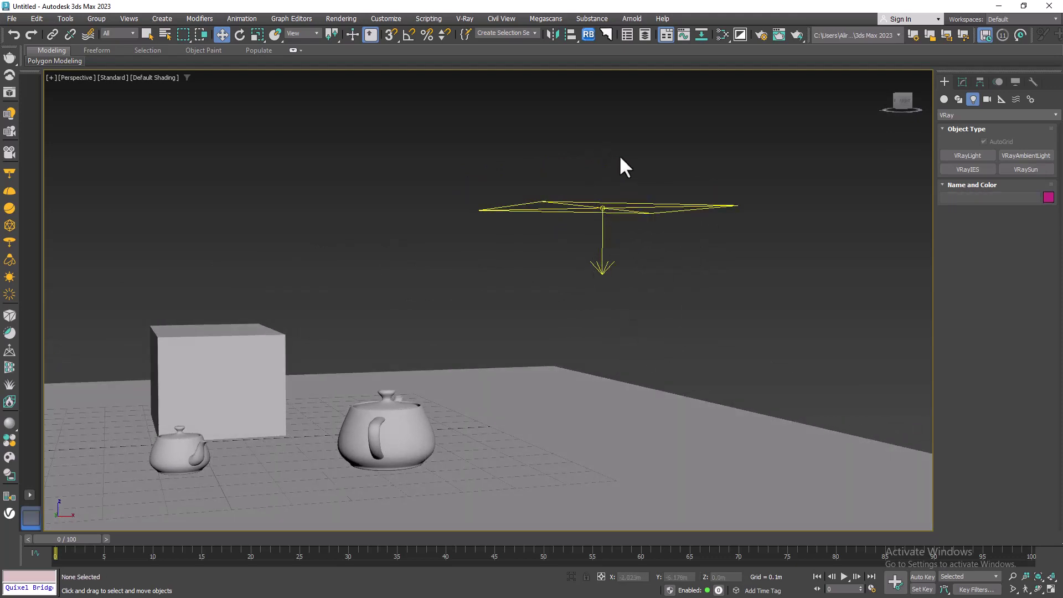
middle_click_drag(620, 178, 728, 271)
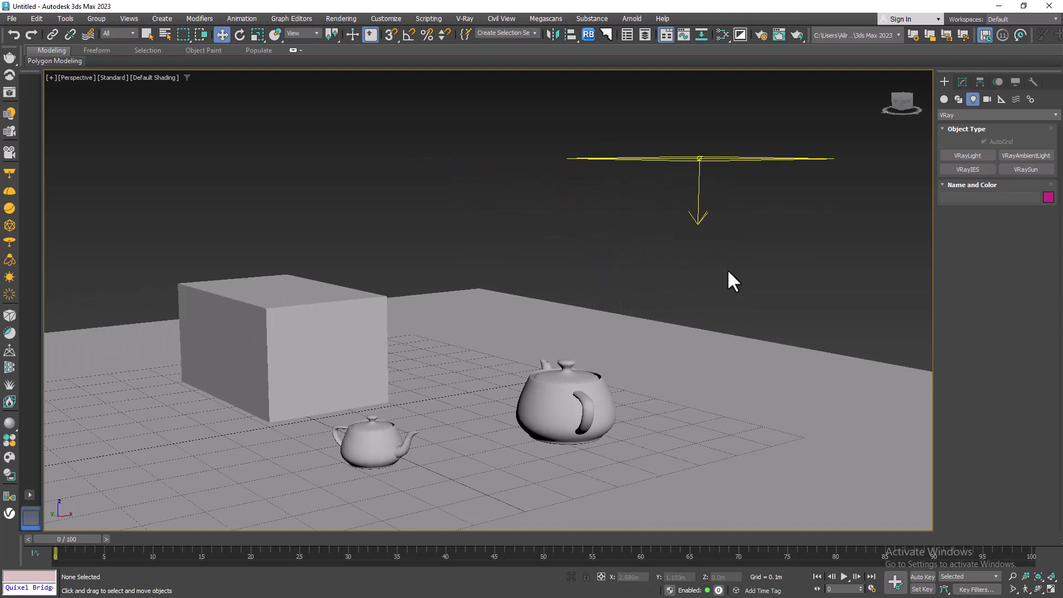
Set the render output size to Custom and render the perspective view with V-Ray.
left_click(761, 35)
left_click(795, 368)
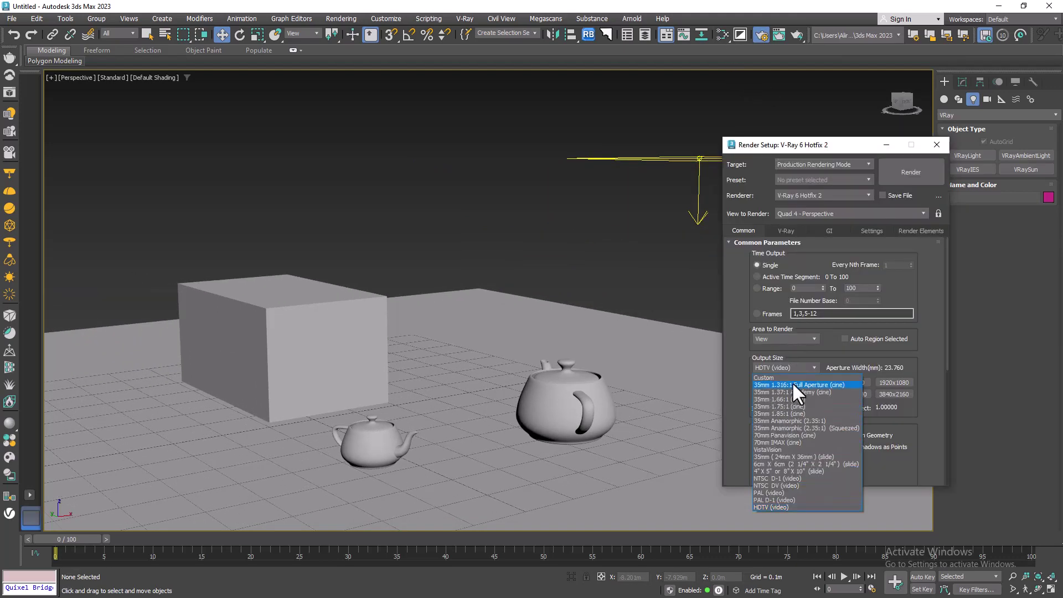
left_click(789, 383)
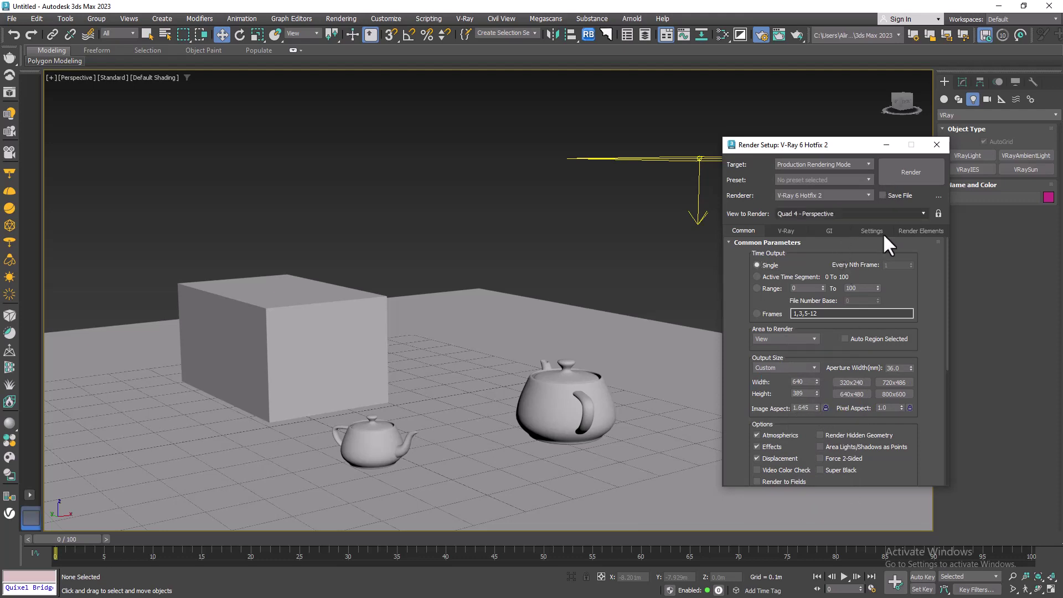
left_click(908, 176)
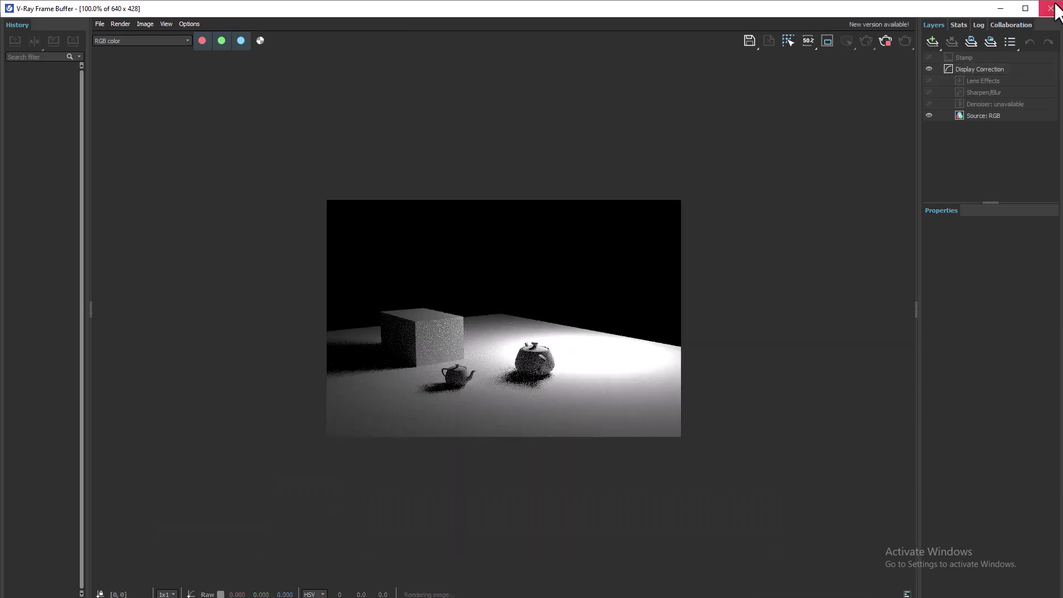
Shrink the V-Ray Frame Buffer window and place it so the scene stays visible alongside the render.
left_click(1026, 8)
left_click(1024, 5)
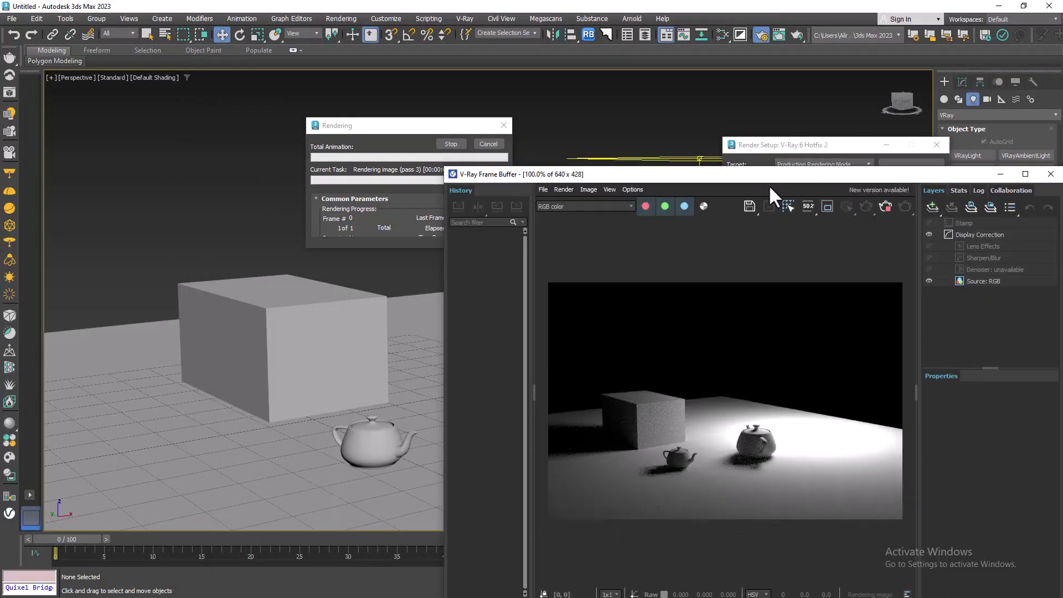
left_click_drag(772, 179, 281, 79)
left_click_drag(576, 504, 514, 524)
Rotate the plane light so it tilts down towards the box and teapots.
middle_click_drag(679, 316, 755, 311)
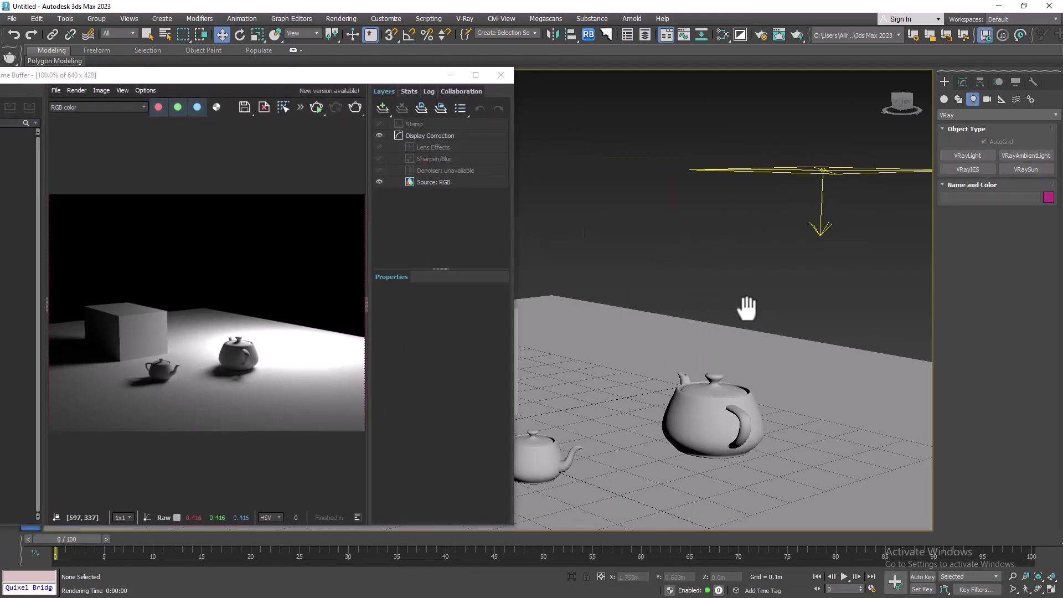
scroll(719, 309, "down", 5)
middle_click_drag(788, 253, 782, 285, "alt")
scroll(822, 249, "up", 4)
scroll(787, 297, "down", 4)
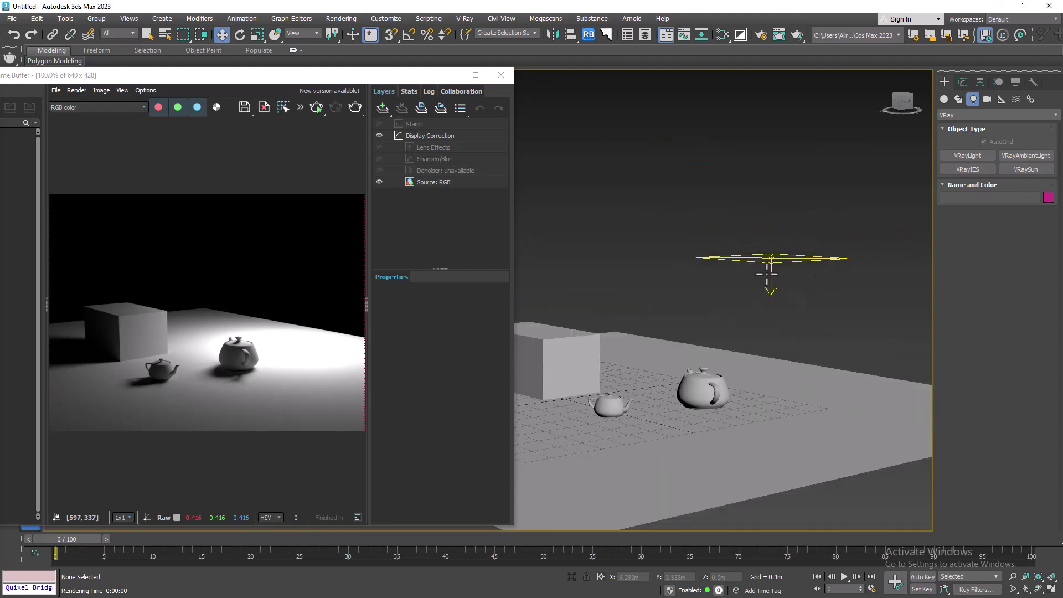
left_click(765, 289)
key("e")
left_click_drag(750, 247, 753, 199)
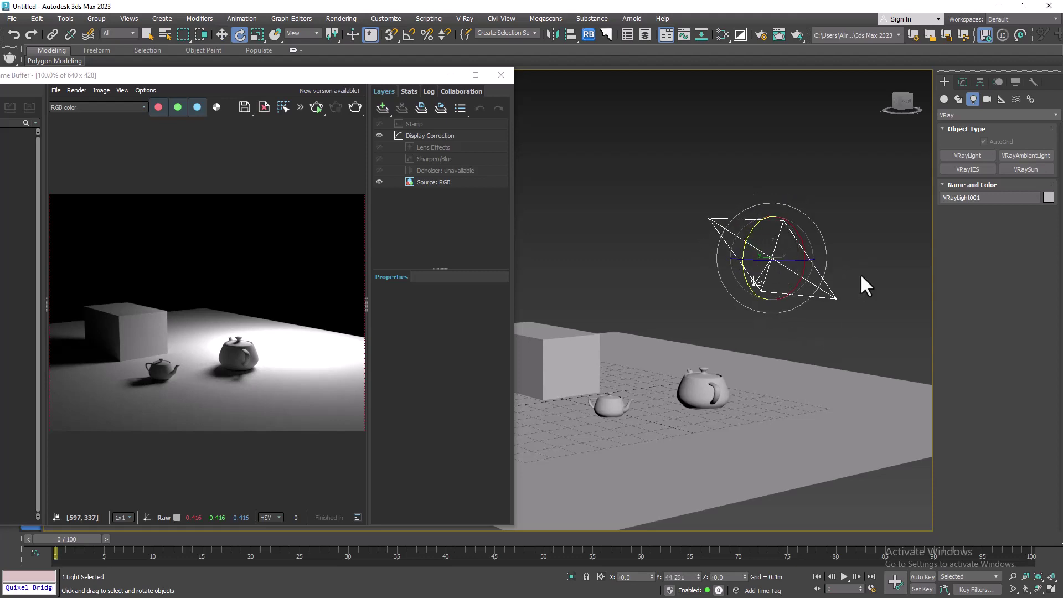
Check the tilted light in an interactive V-Ray render and close the frame buffer.
left_click(316, 107)
scroll(316, 344, "up", 1)
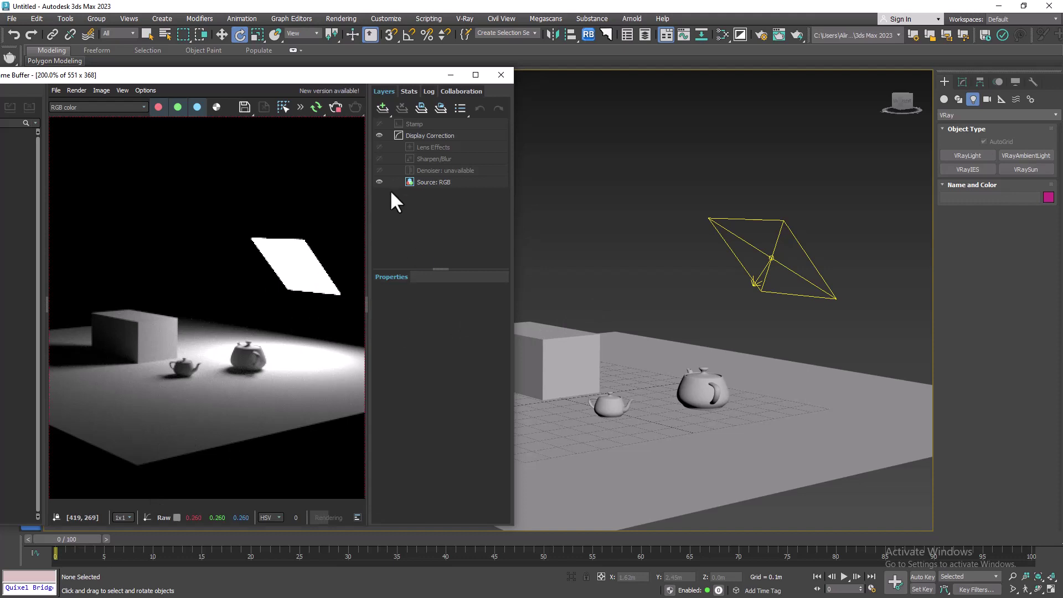
left_click(500, 74)
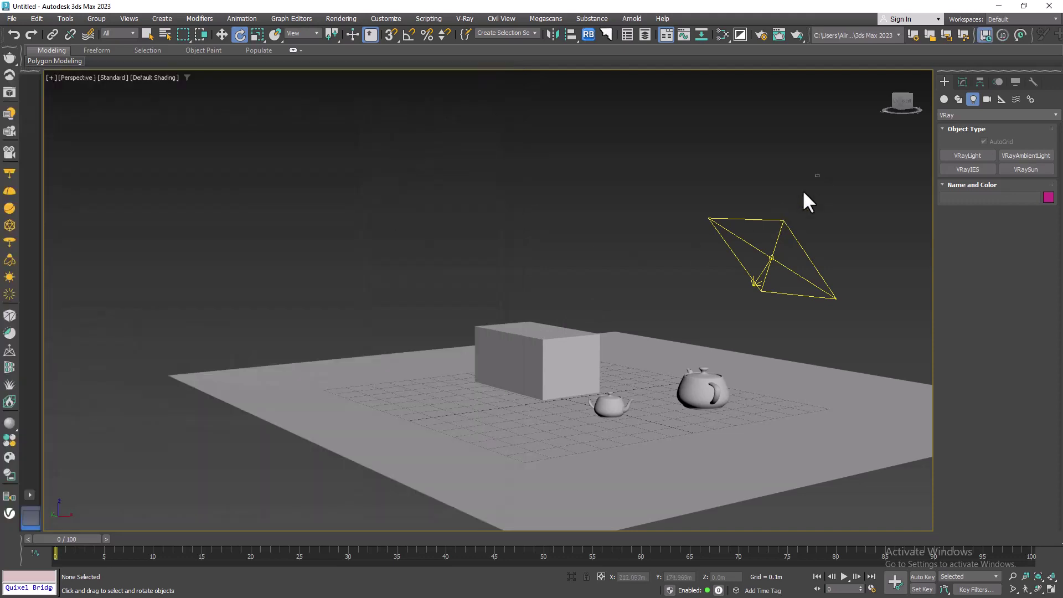
Select the tilted plane light and open its parameters for modification.
left_click(773, 278)
scroll(750, 272, "up", 3)
key("w")
middle_click_drag(784, 285, 614, 312)
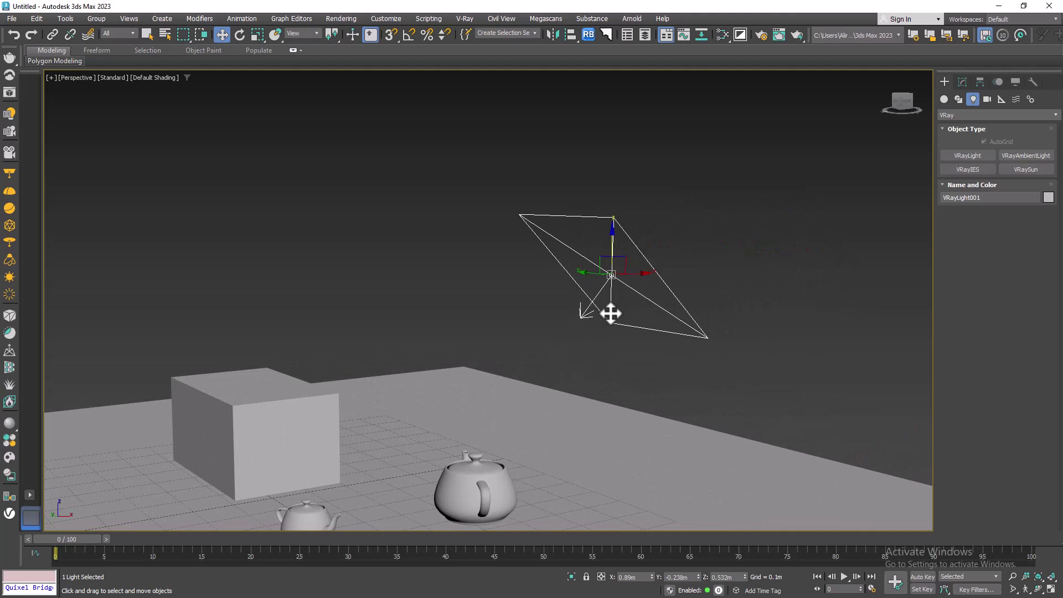
middle_click_drag(577, 324, 587, 305, "alt")
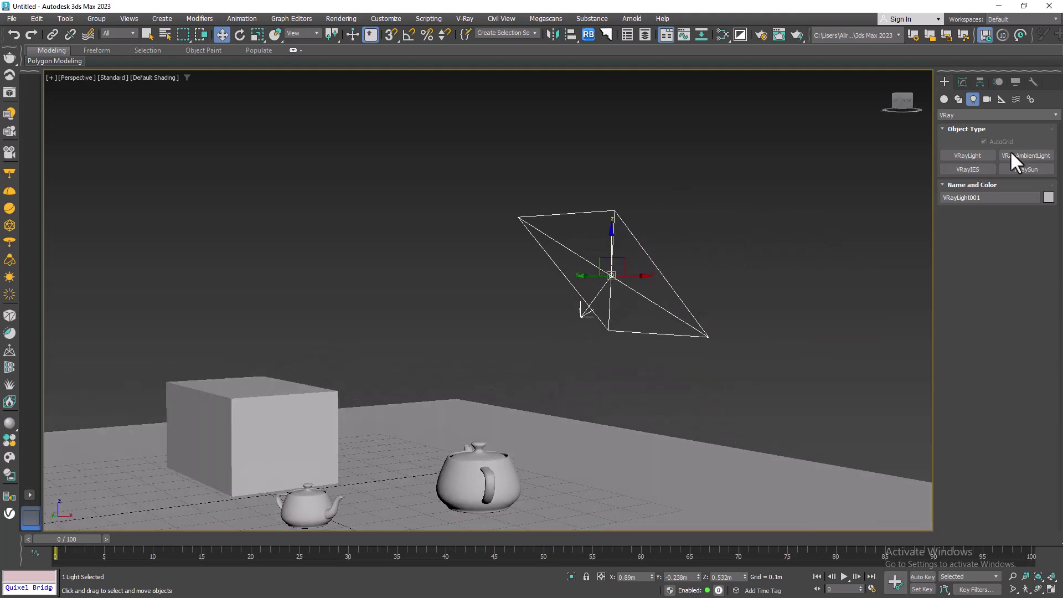
left_click(719, 233)
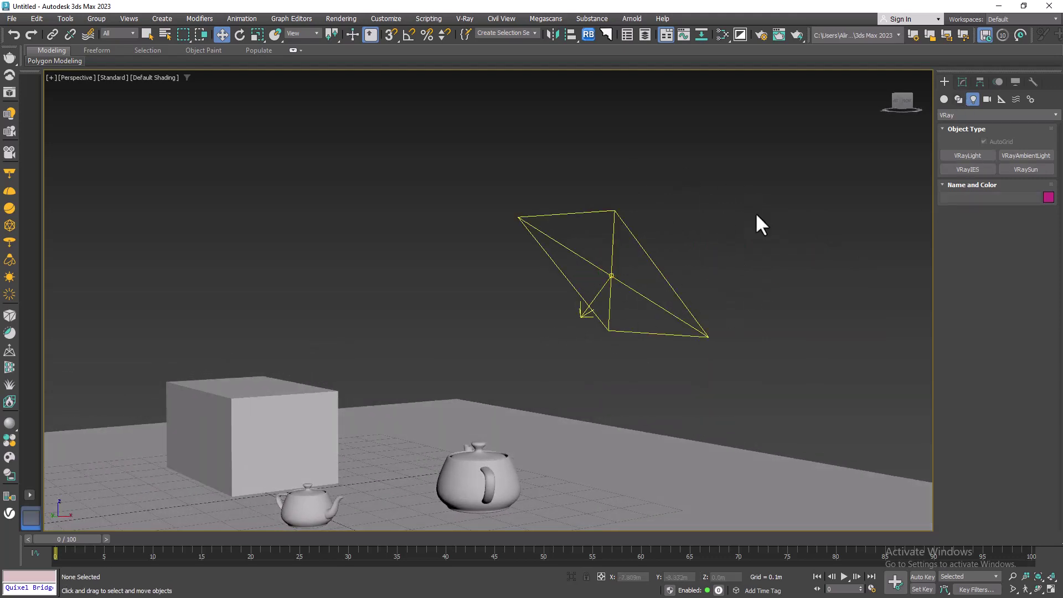
left_click(680, 299)
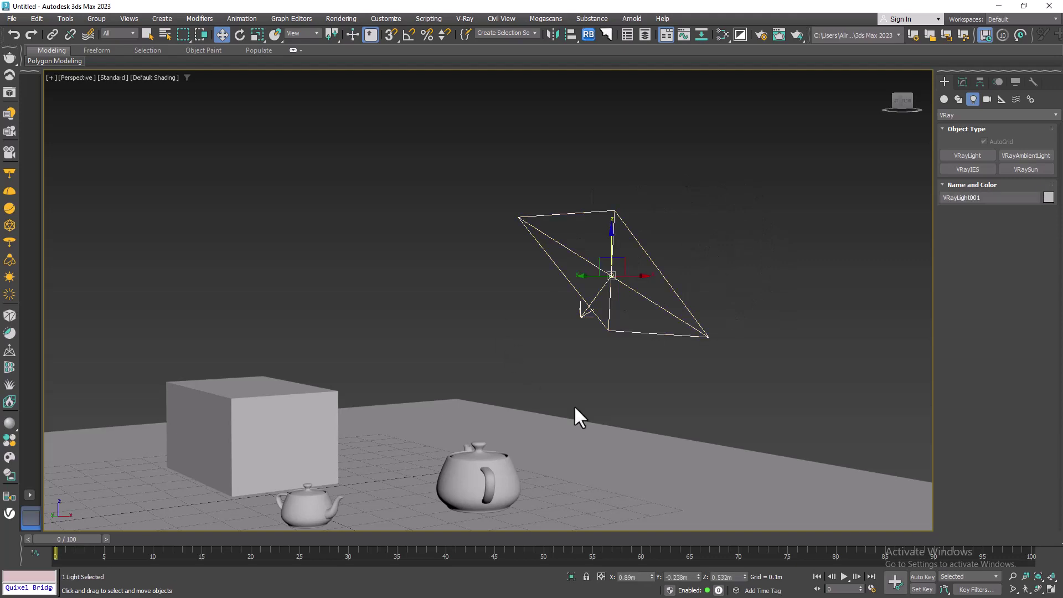
left_click(962, 82)
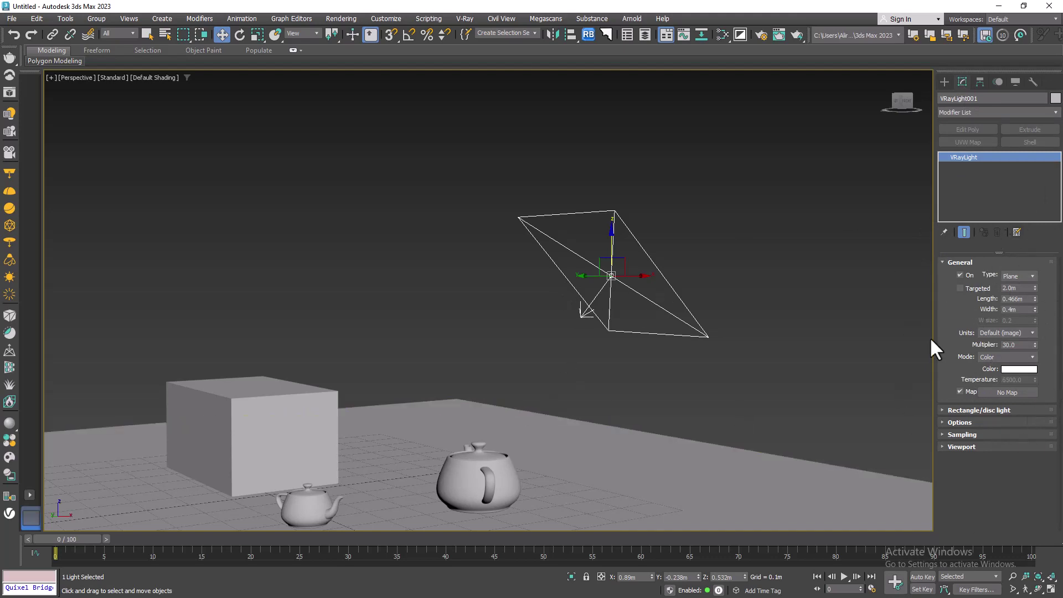
Turn on the plane light's Targeted option and move its target up above the floor near the teapots.
left_click(961, 287)
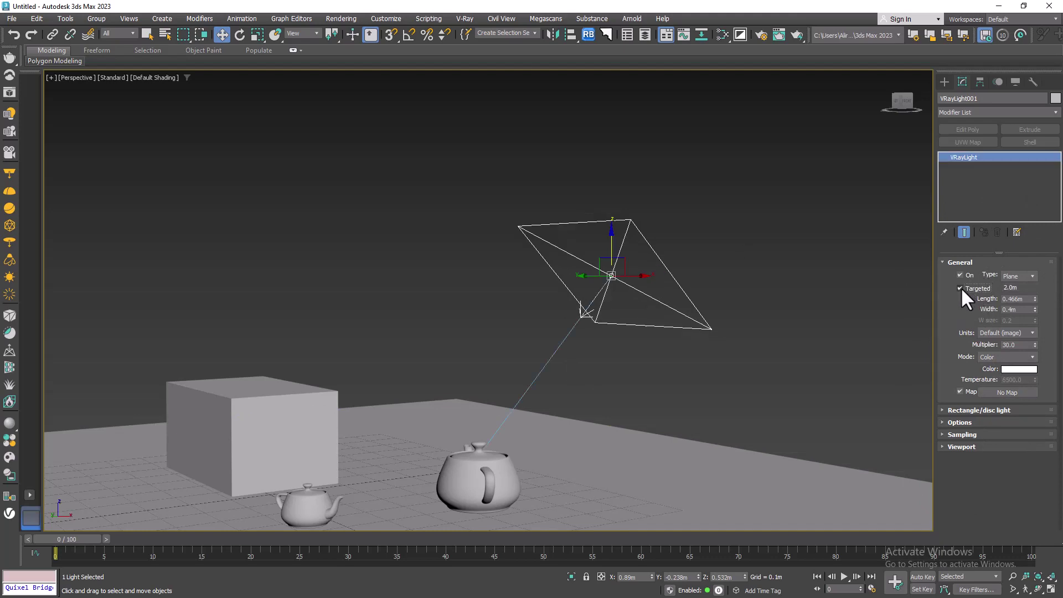
middle_click_drag(719, 290, 729, 252)
scroll(729, 252, "down", 2)
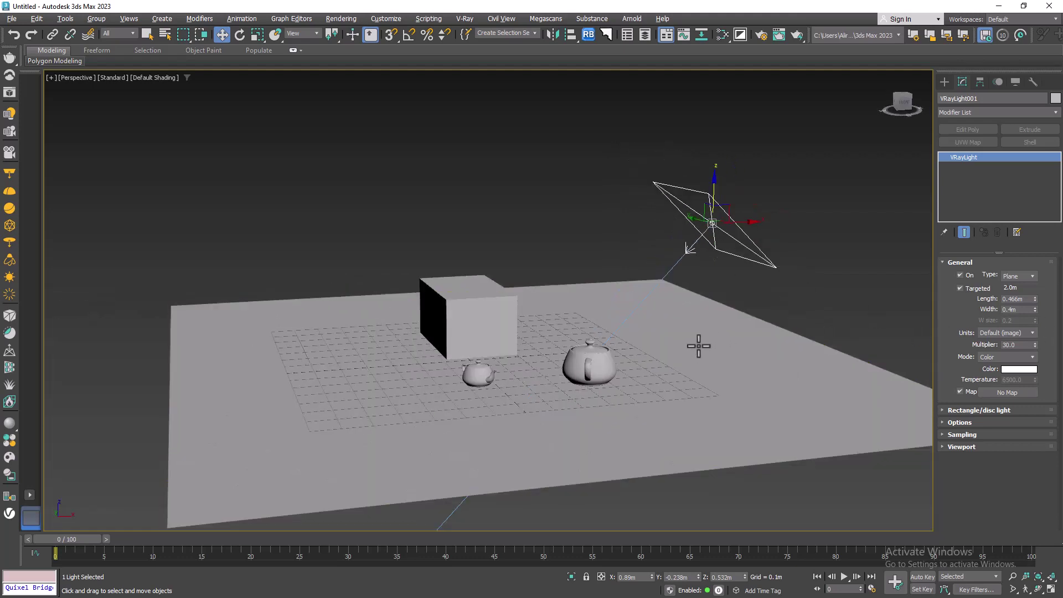
scroll(677, 332, "down", 4)
left_click_drag(470, 495, 471, 493)
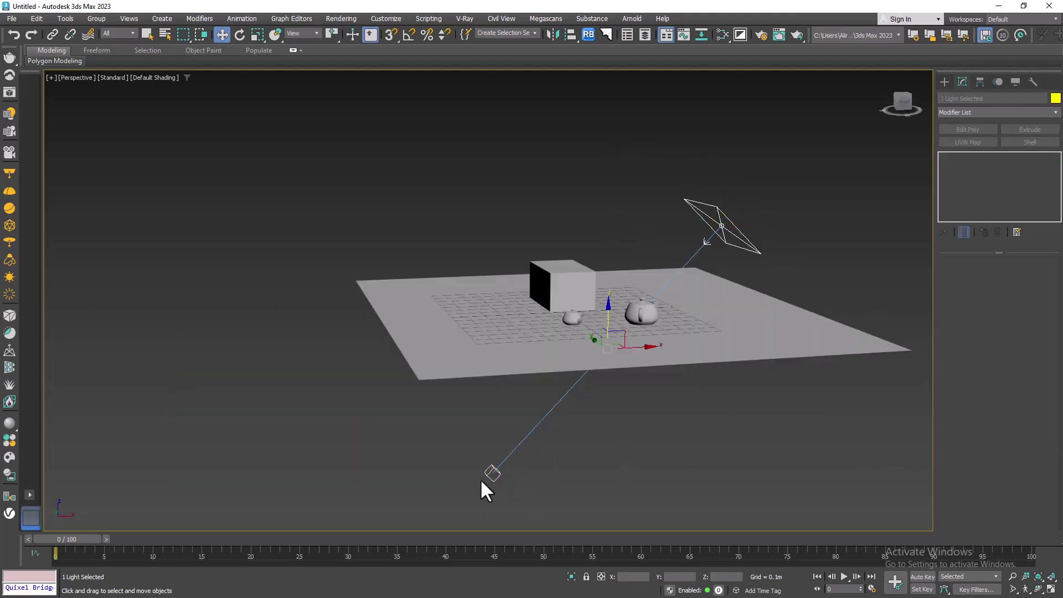
left_click_drag(623, 333, 652, 294)
scroll(651, 293, "up", 5)
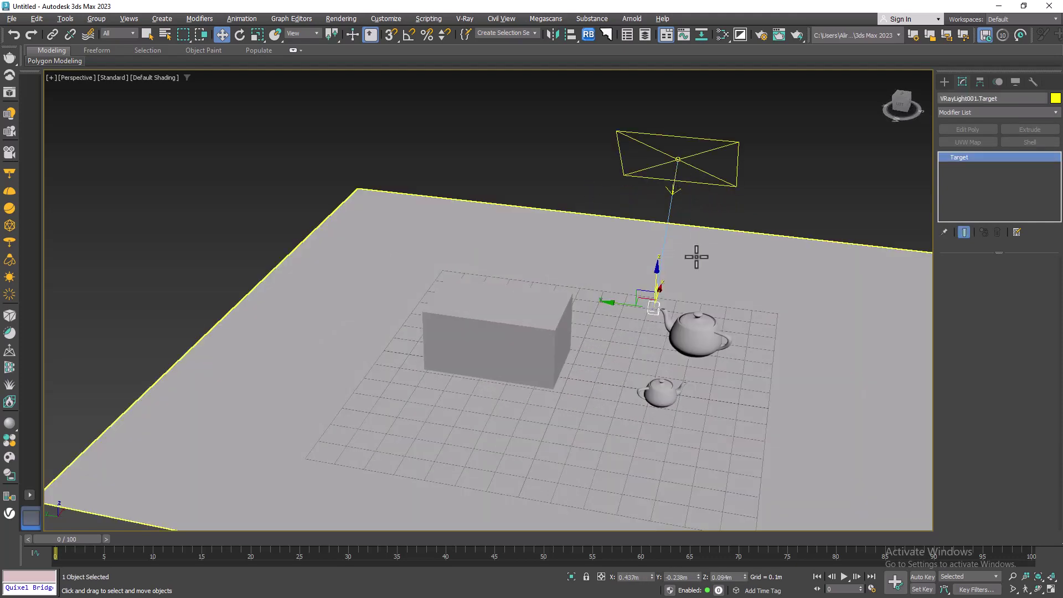
Try aiming the light by moving its target around above the floor behind the box and teapots, and undo it.
middle_click_drag(696, 254, 649, 194, "alt")
left_click_drag(626, 309, 406, 368)
middle_click_drag(563, 356, 400, 294, "alt")
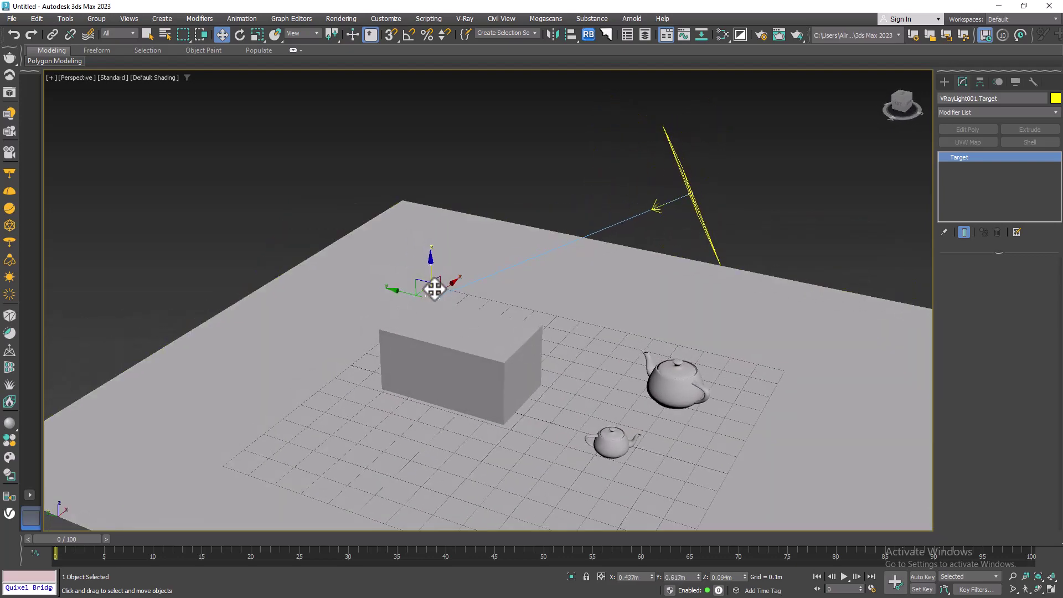
left_click_drag(423, 290, 639, 292)
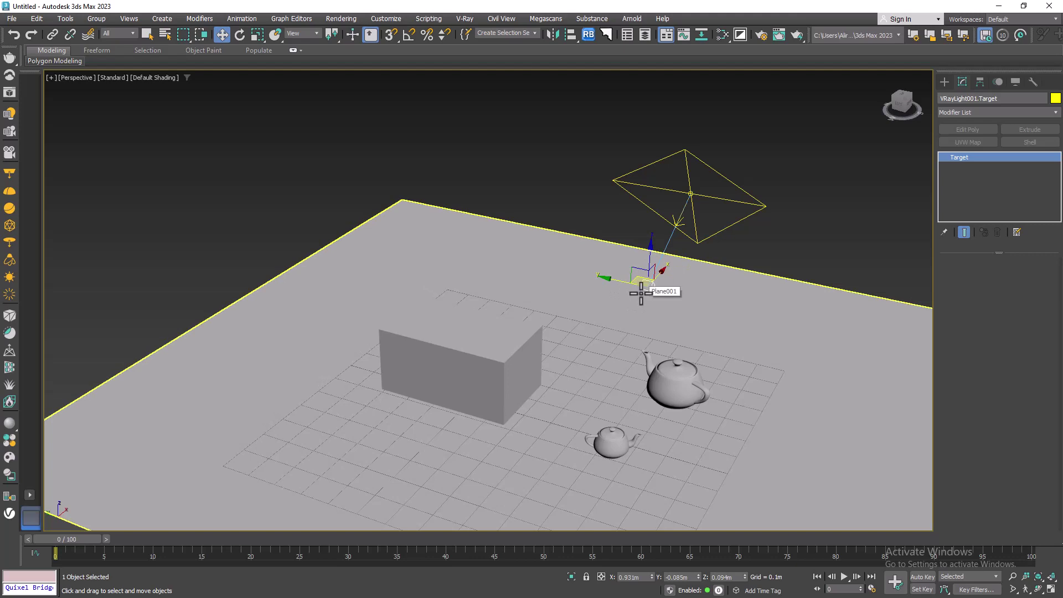
key("ctrl+z")
Select the plane light, toggle its Targeted option until it is off, and try its target distance setting.
left_click_drag(802, 175, 721, 237)
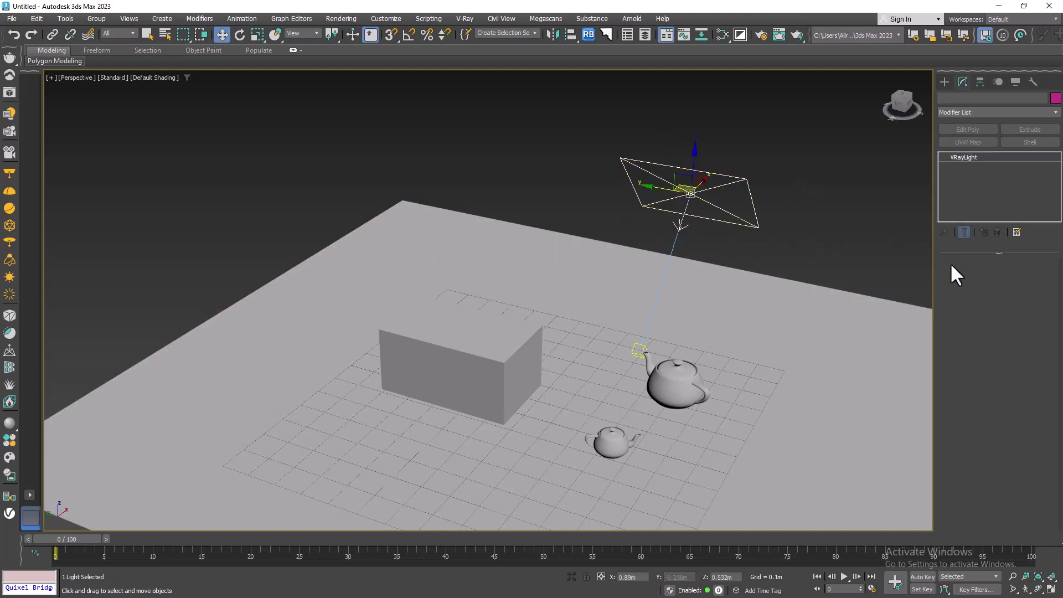
left_click(961, 288)
left_click(961, 288)
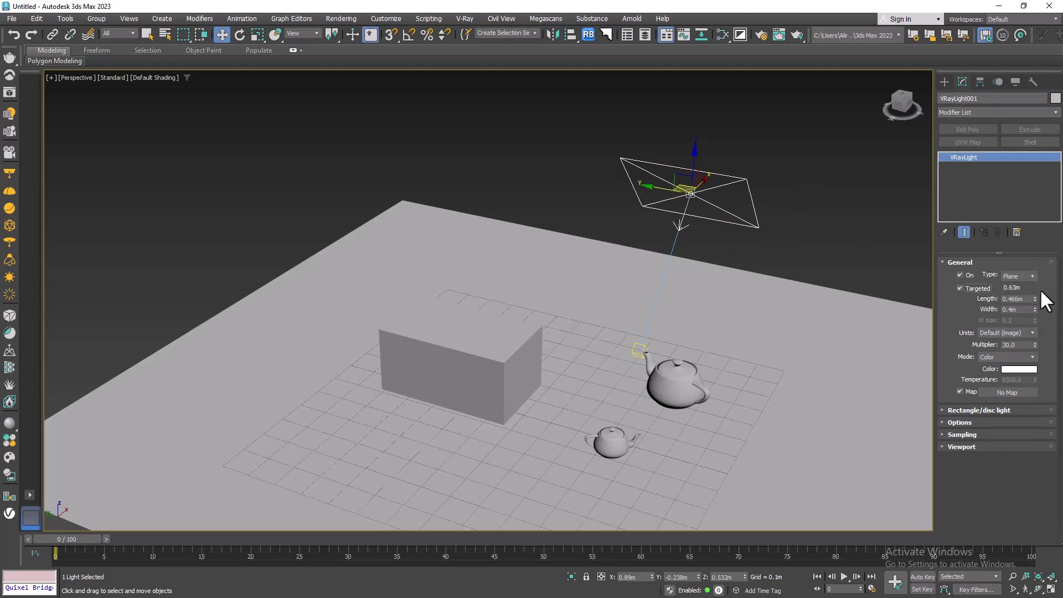
left_click(963, 287)
left_click_drag(1037, 287, 1058, 282)
Try rotating the untargeted plane light towards the box, undo the rotation and deselect the light.
left_click_drag(787, 170, 665, 254)
key("e")
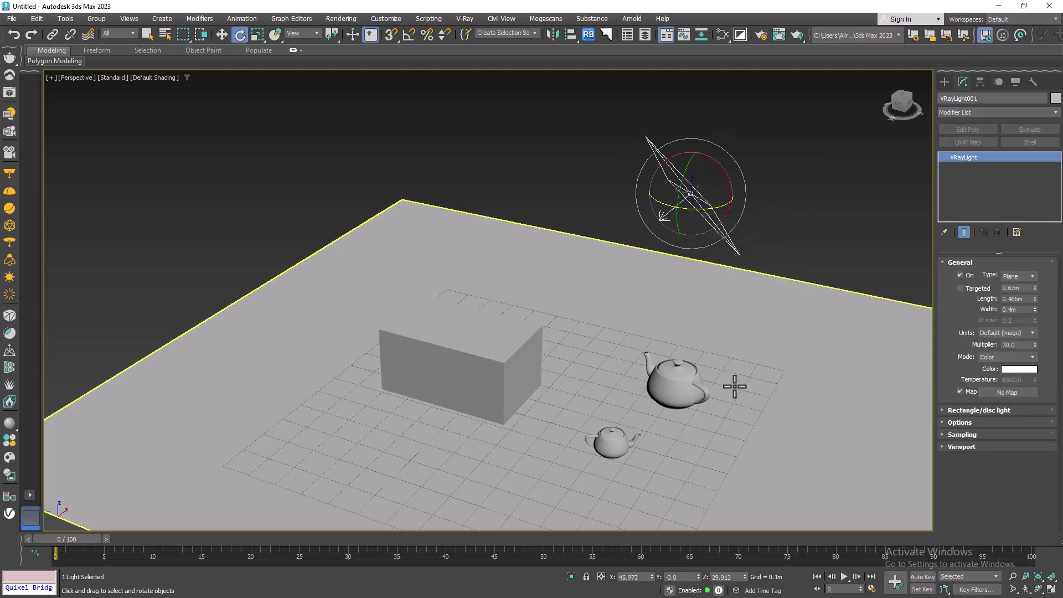
key("ctrl+z")
key("w")
left_click(812, 211)
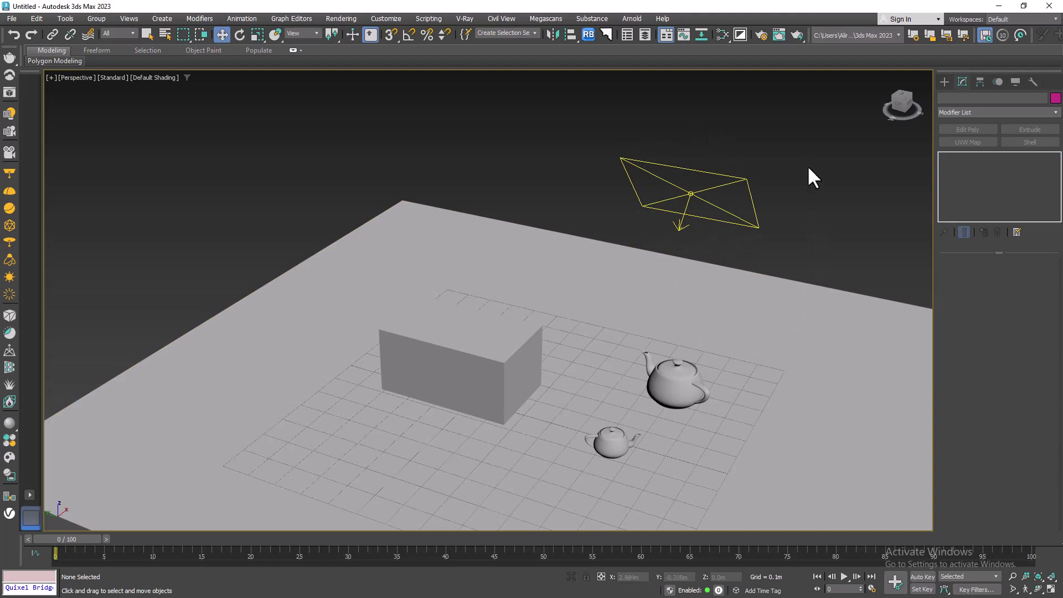
Rotate the untargeted plane light to face down towards the box and turn its Targeted option back on.
left_click_drag(764, 158, 706, 233)
middle_click_drag(750, 235, 718, 225, "alt")
key("e")
left_click_drag(716, 216, 644, 250)
middle_click_drag(739, 238, 710, 226, "alt")
left_click(801, 204)
left_click_drag(790, 178, 653, 249)
left_click(972, 288)
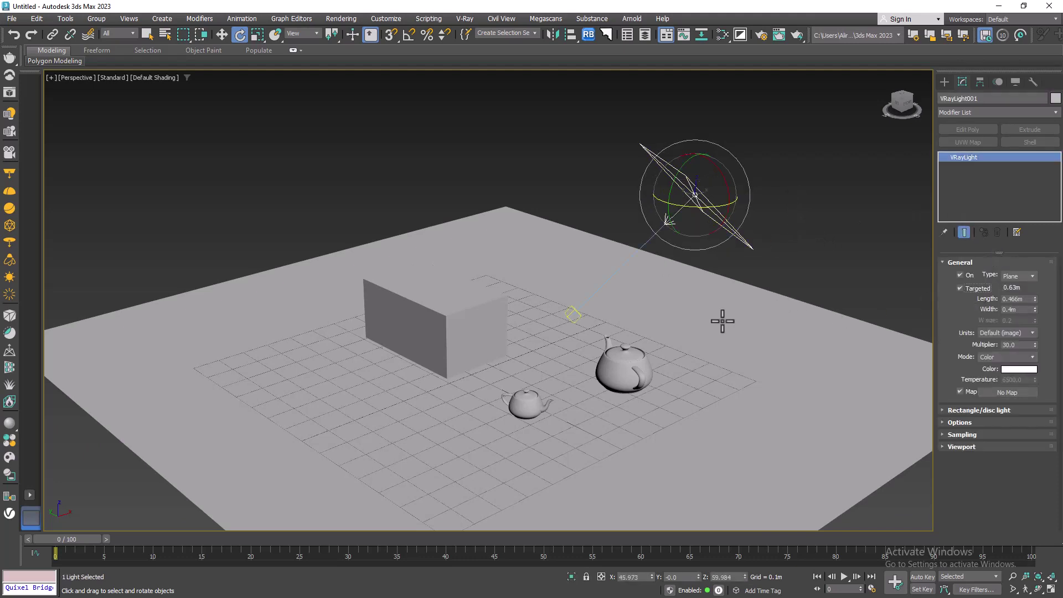
Select the light's target and try moving it across the floor past the near side of the box.
left_click(576, 314)
key("w")
left_click_drag(571, 307, 326, 424)
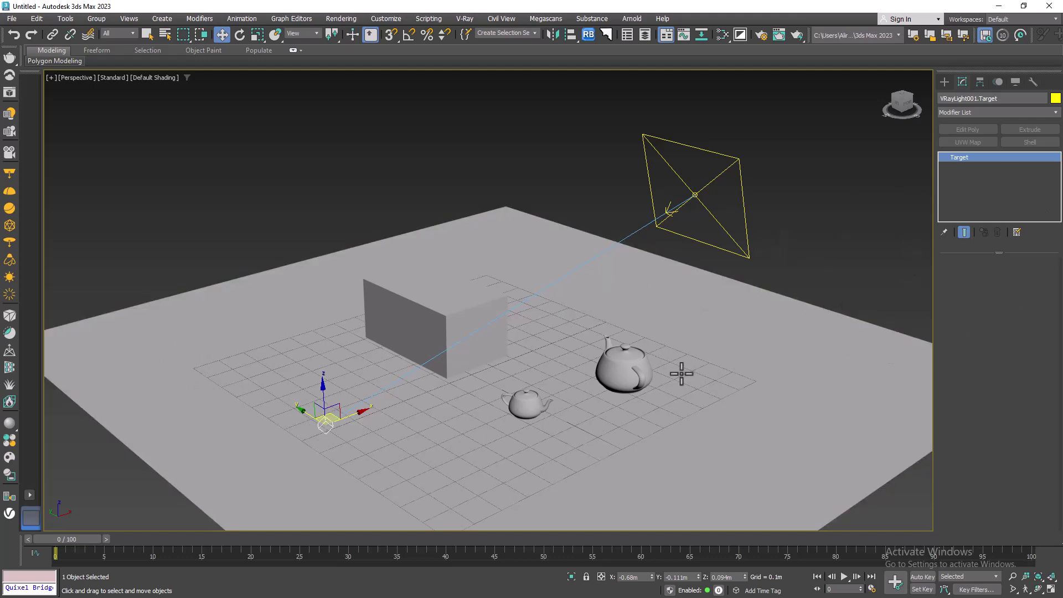
left_click_drag(341, 419, 172, 364)
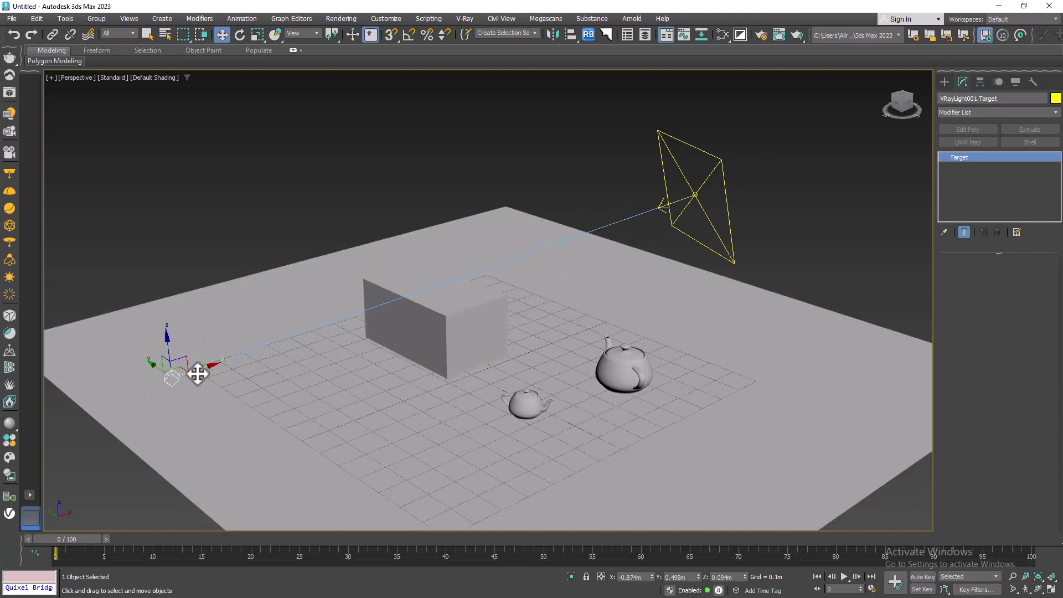
Undo the latest moves of the light's target.
key("ctrl+z")
key("ctrl+z")
key("ctrl+z")
key("ctrl+z")
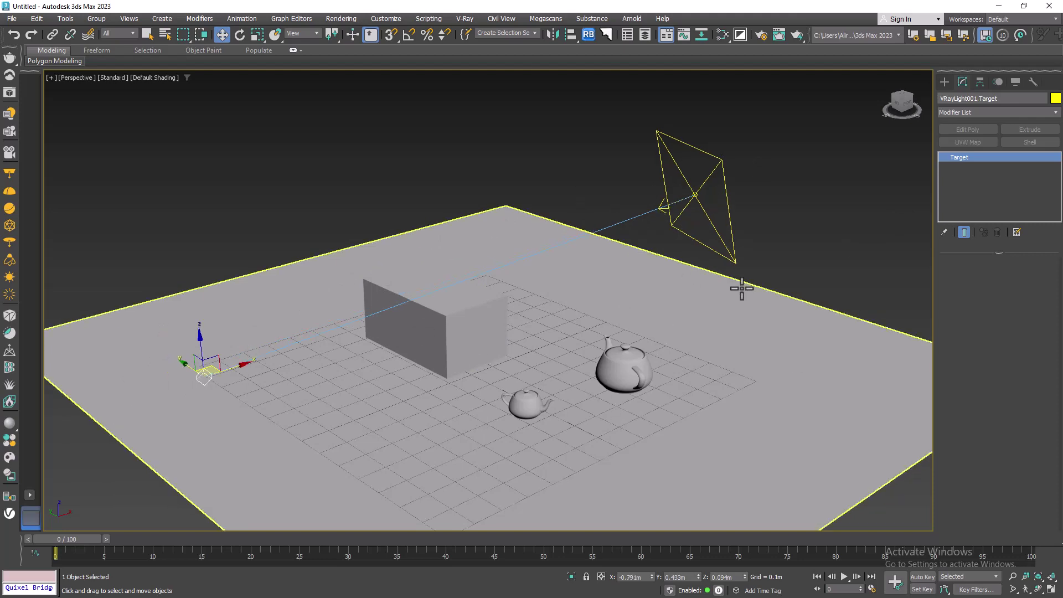
key("ctrl+z")
key("ctrl+z")
key("ctrl+z")
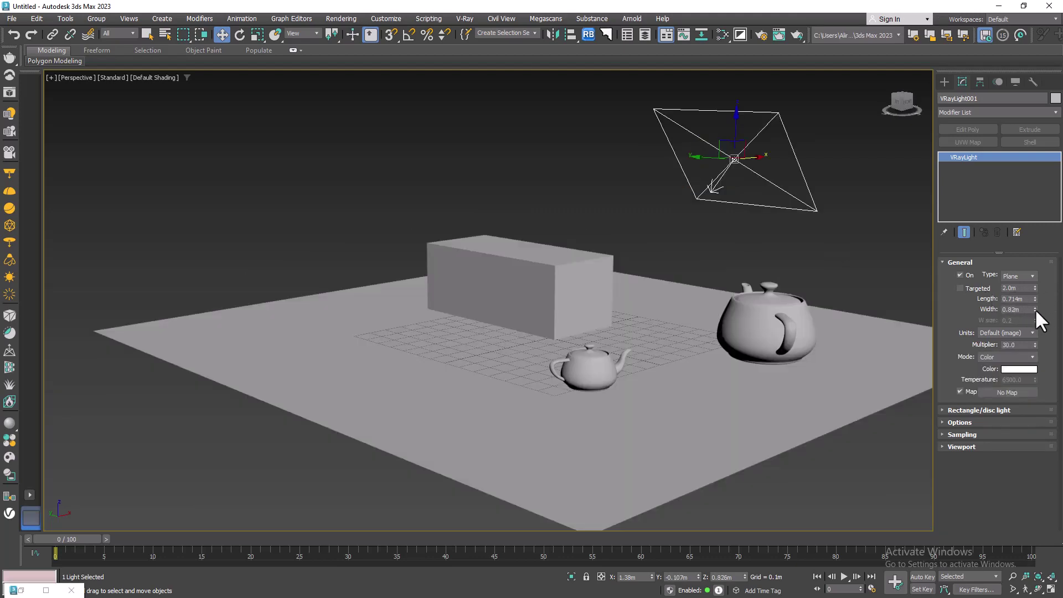
Enlarge the plane light to a length of 1.057 m and a width of 1.353 m.
scroll(823, 262, "up", 5)
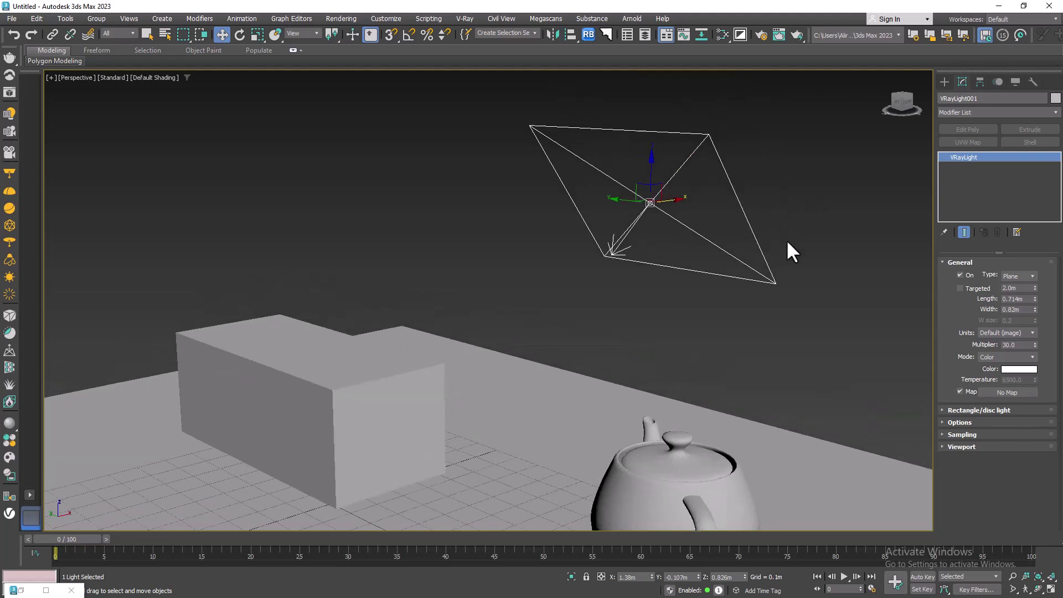
mouse_move(1035, 299)
left_mouse_down()
mouse_move(1035, 274)
mouse_move(1036, 345)
mouse_move(1035, 229)
mouse_move(1047, 306)
mouse_move(1037, 281)
left_mouse_up()
middle_click_drag(618, 242, 641, 277)
Try scaling the plane light uniformly with the Scale tool and undo the scaling.
key("r")
left_click_drag(634, 245, 684, 244)
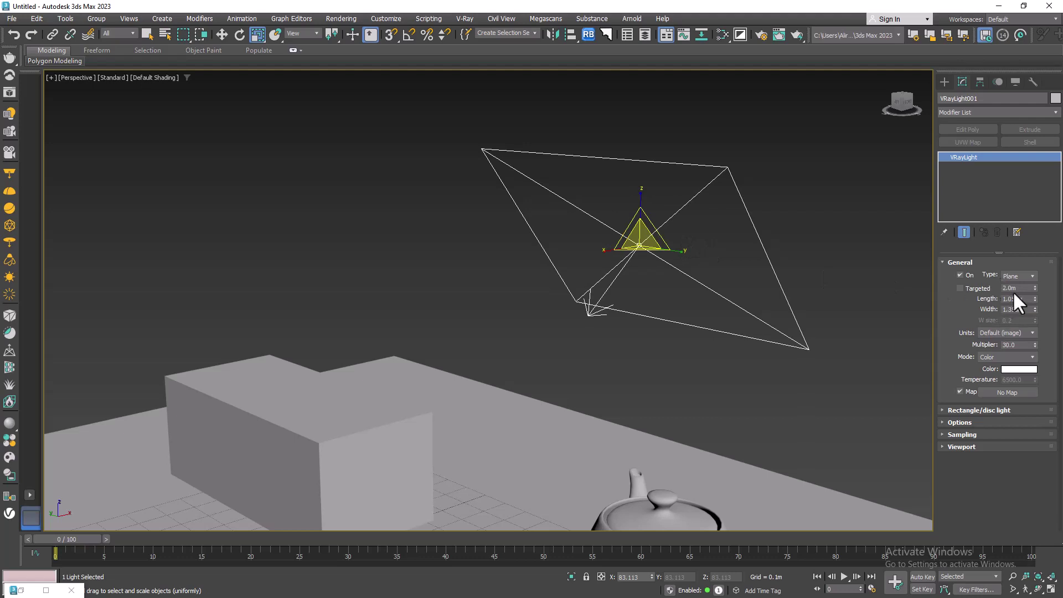
key("ctrl+z")
Examine the plane light's available intensity Units and its Multiplier while keeping the units at Default (image).
middle_click_drag(854, 316, 824, 283)
left_click(1019, 333)
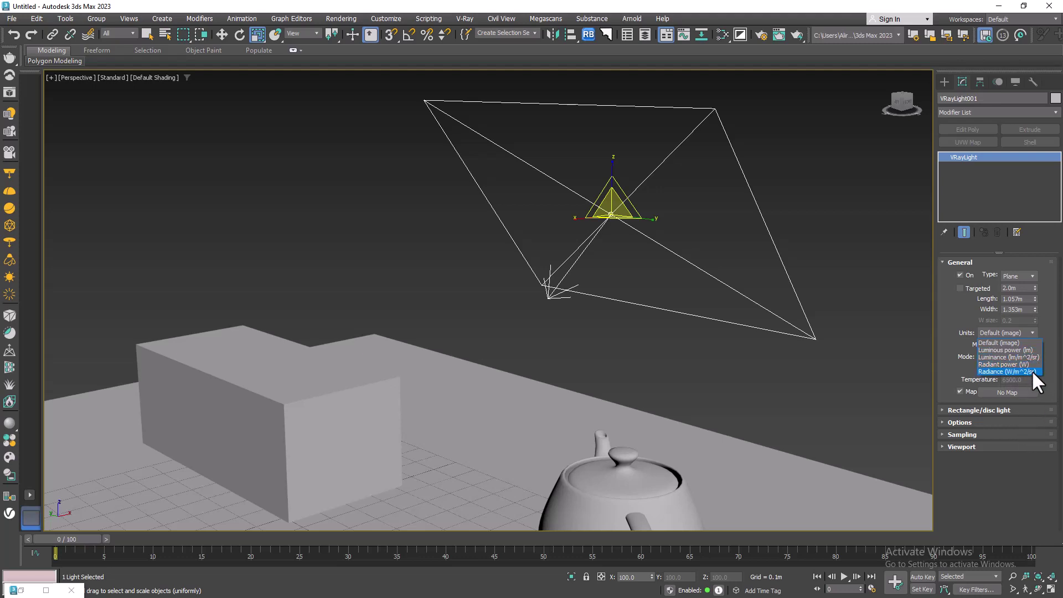
left_click(964, 321)
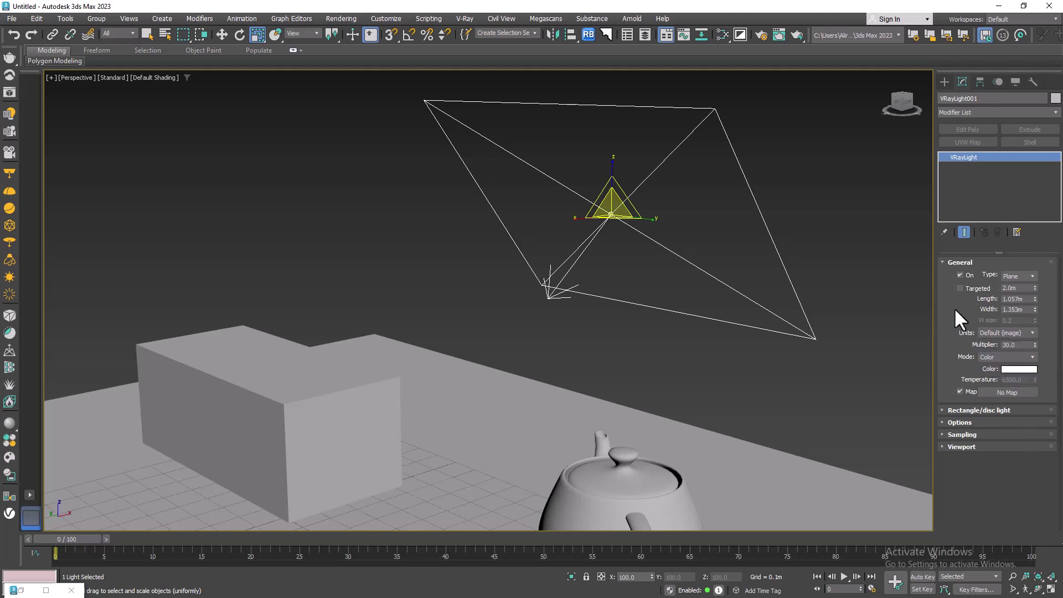
double_click(1014, 345)
double_click(1022, 346)
left_click(1010, 333)
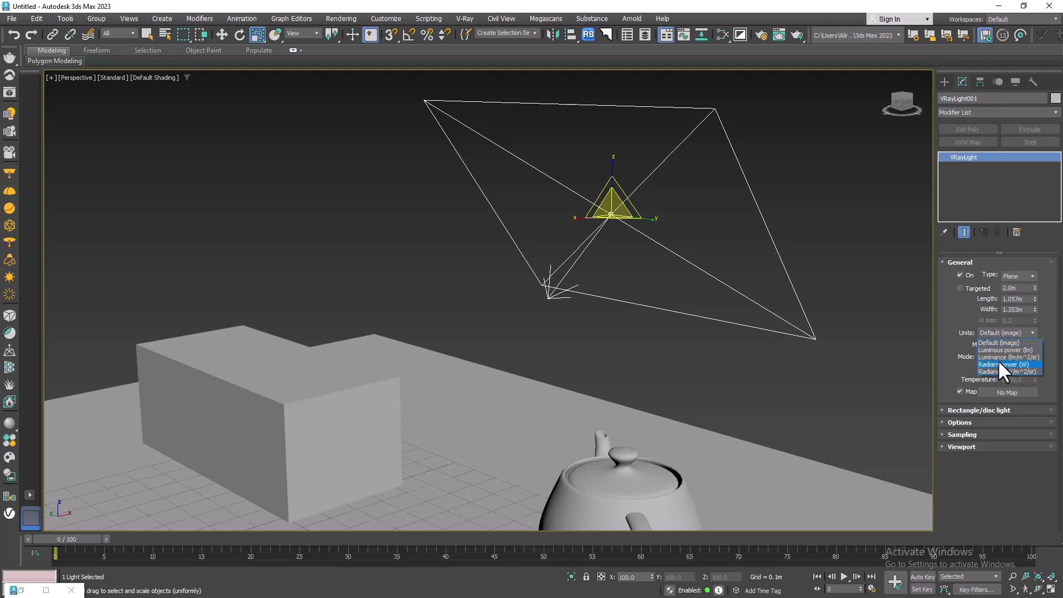
left_click(1023, 333)
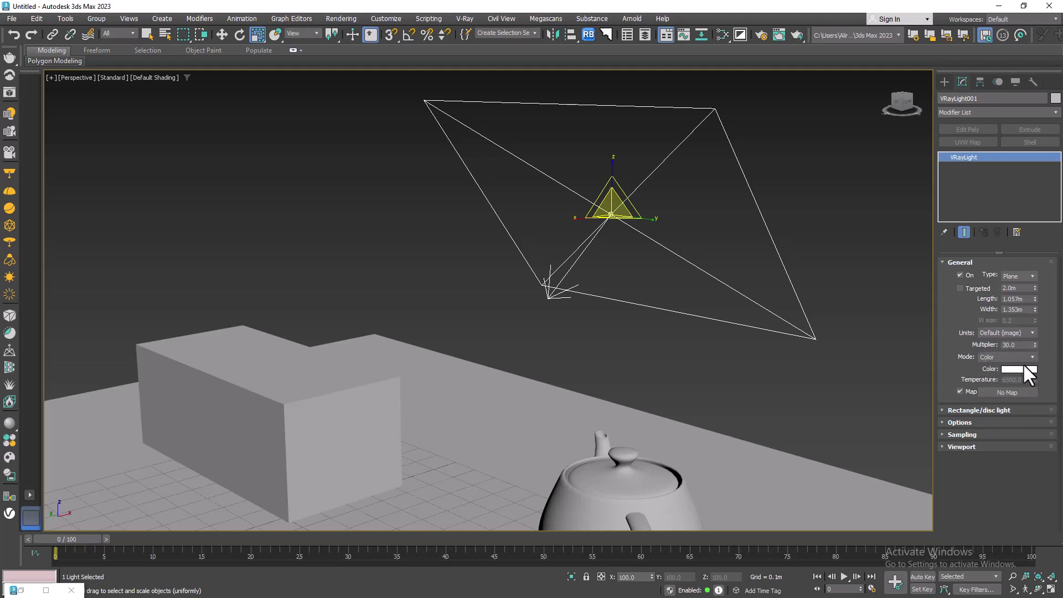
left_click(1002, 332)
left_click(1002, 339)
scroll(789, 327, "down", 3)
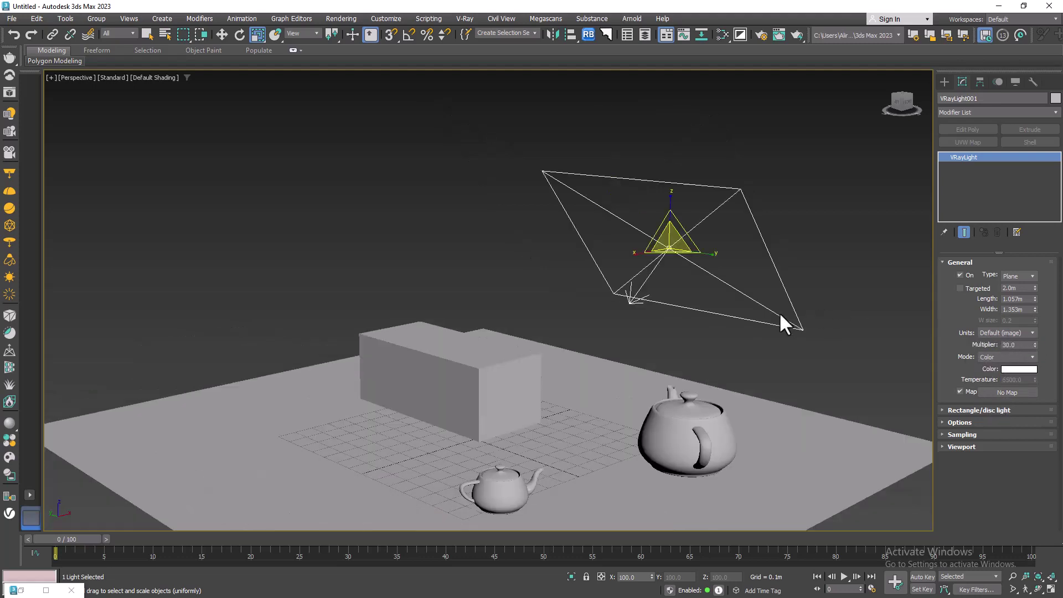
left_click(1017, 333)
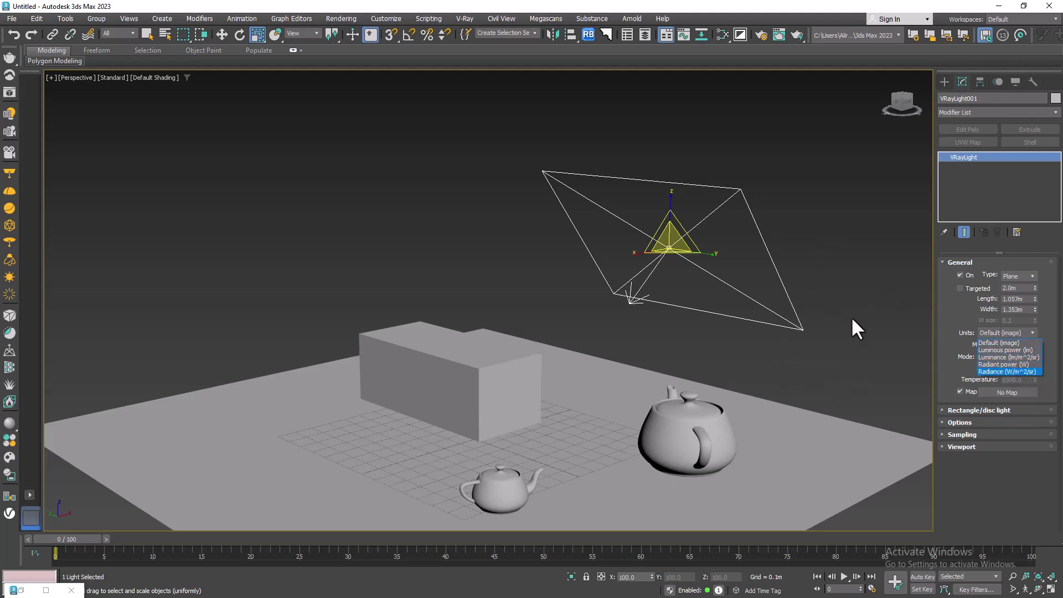
left_click(962, 315)
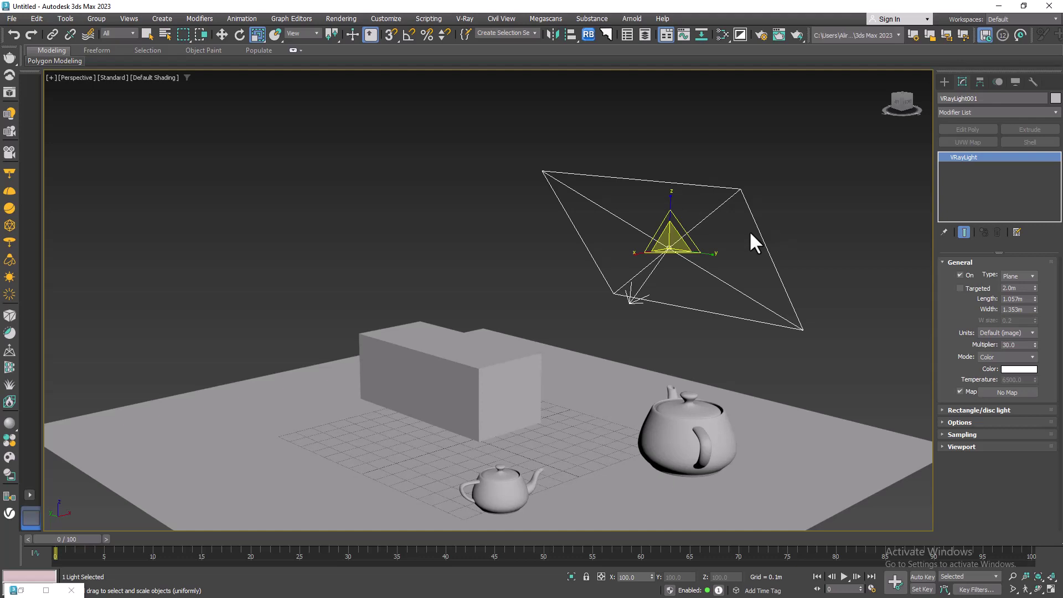
left_click(1028, 334)
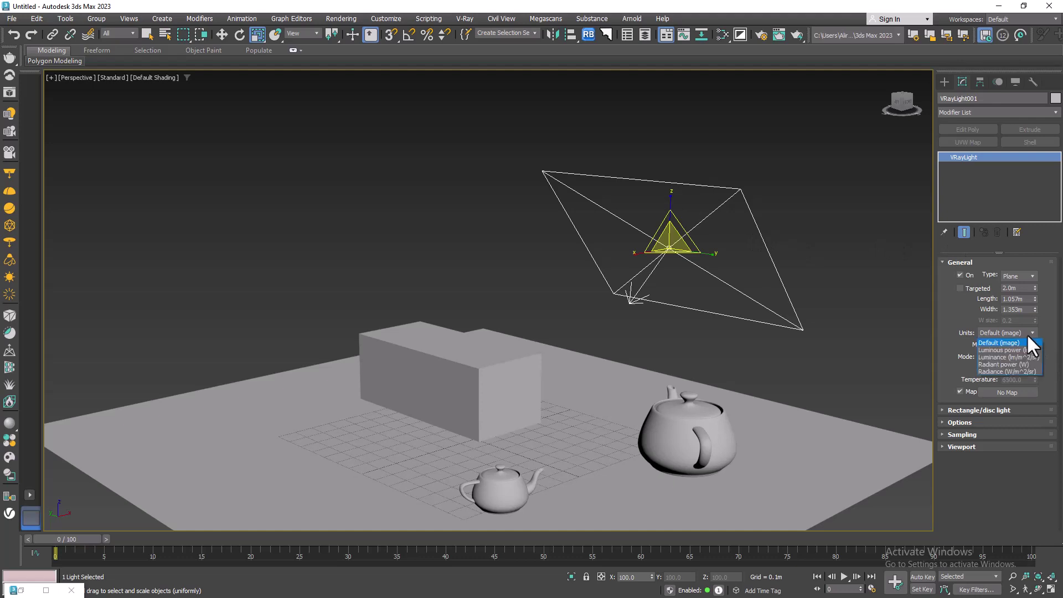
left_click(1028, 336)
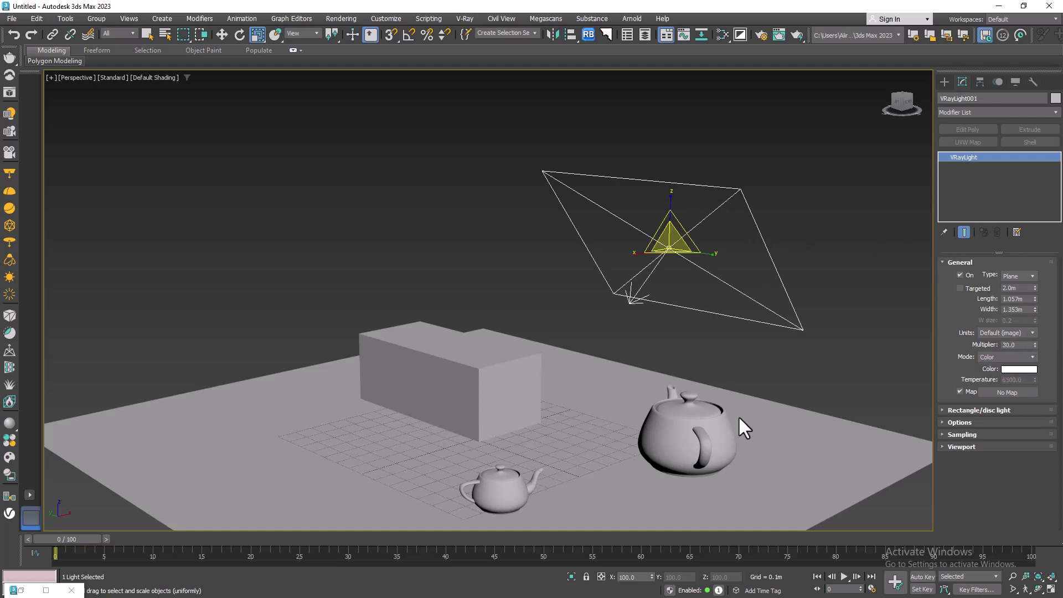
middle_click_drag(843, 334, 801, 338)
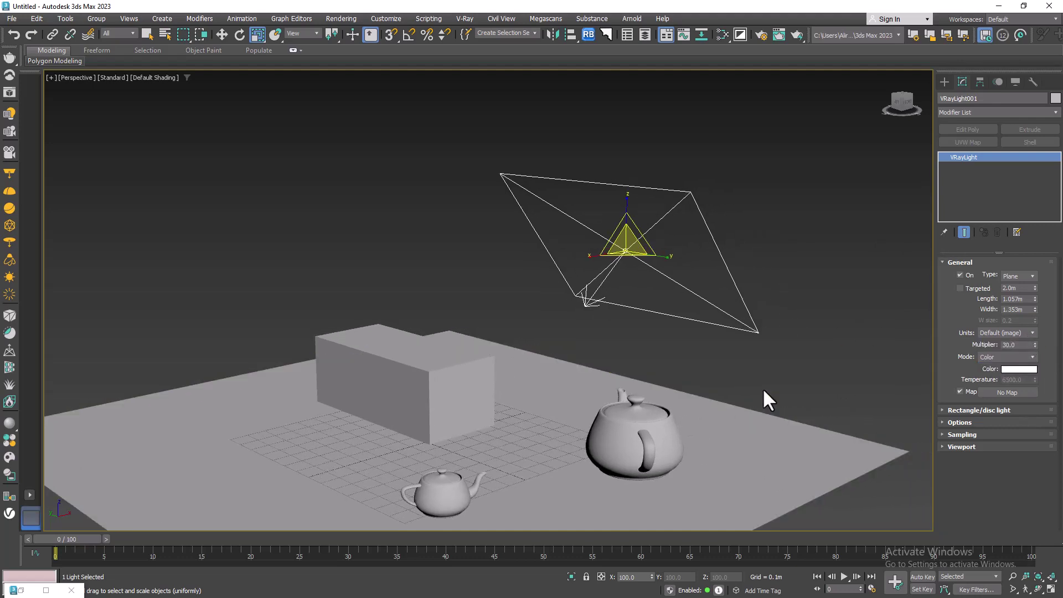
middle_click_drag(656, 352, 670, 313)
middle_click_drag(741, 246, 749, 269)
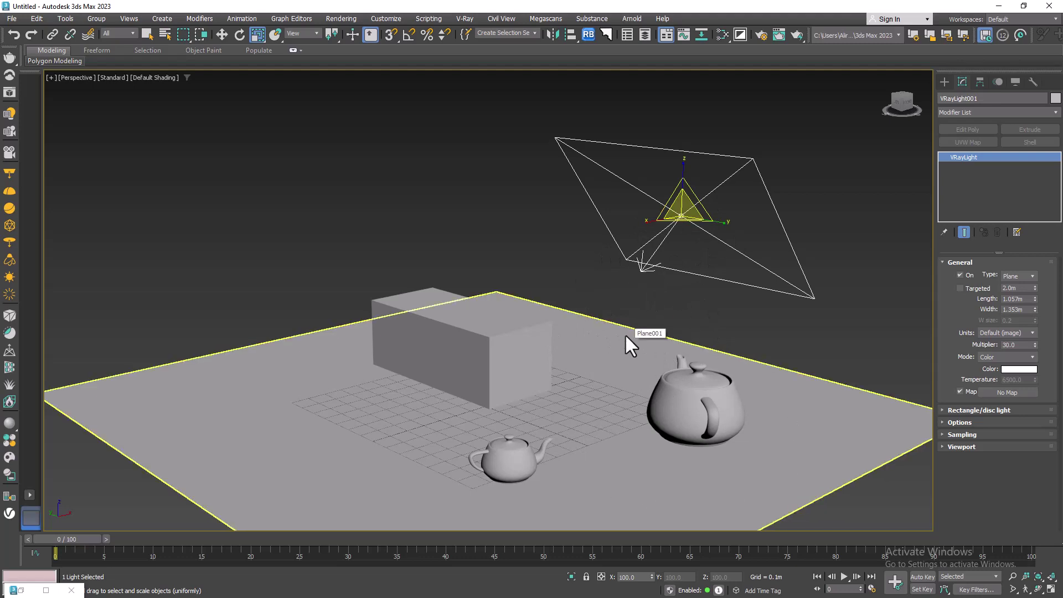
left_click(873, 303)
left_click_drag(860, 258, 804, 295)
left_click(864, 262)
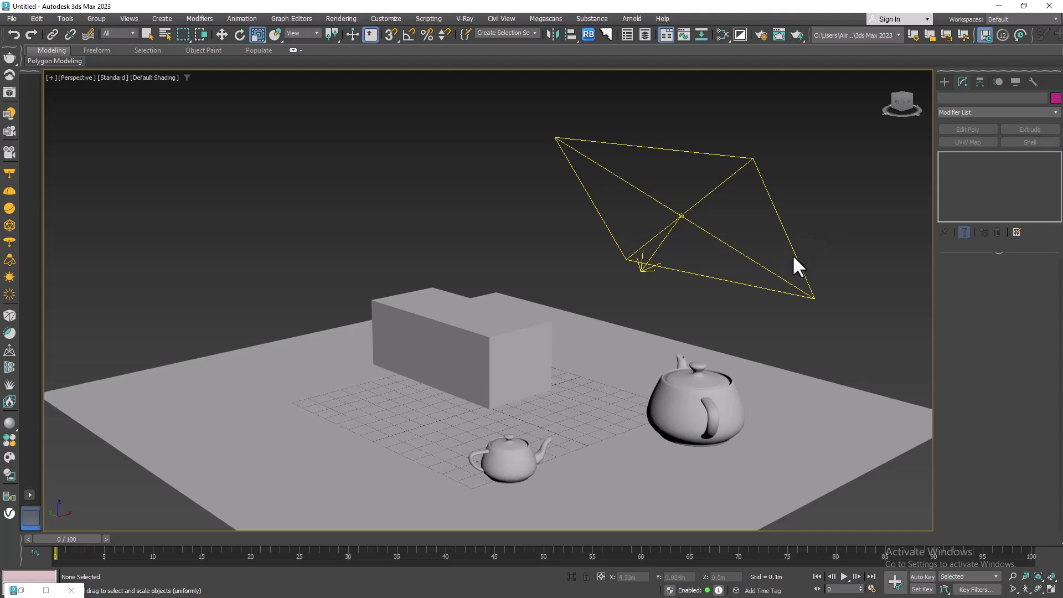
Reselect the plane light and examine its Multiplier setting.
left_click(791, 291)
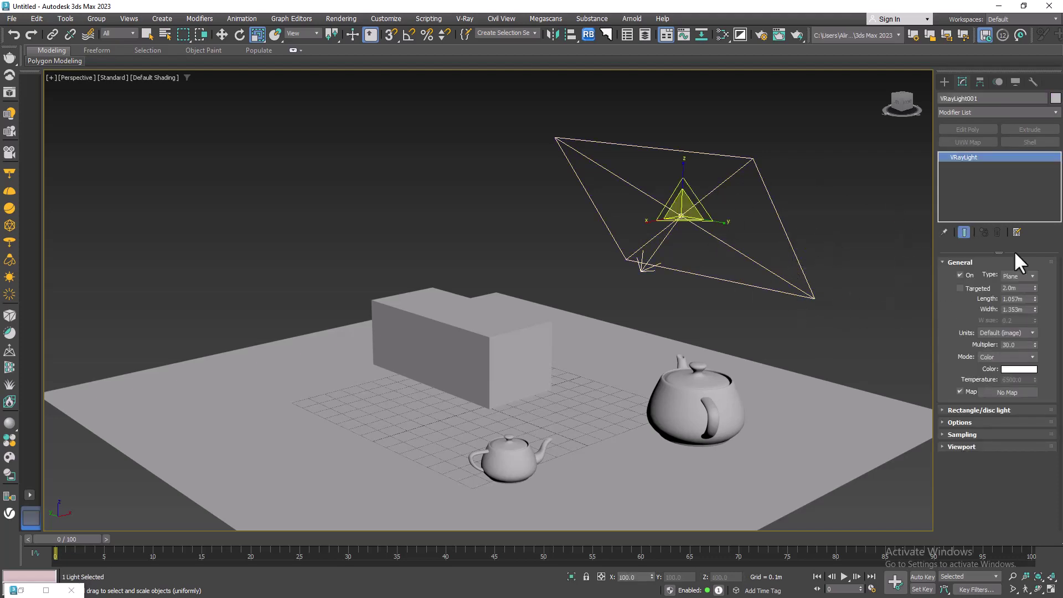
double_click(1018, 345)
left_click(1024, 346)
middle_click_drag(848, 271, 840, 288)
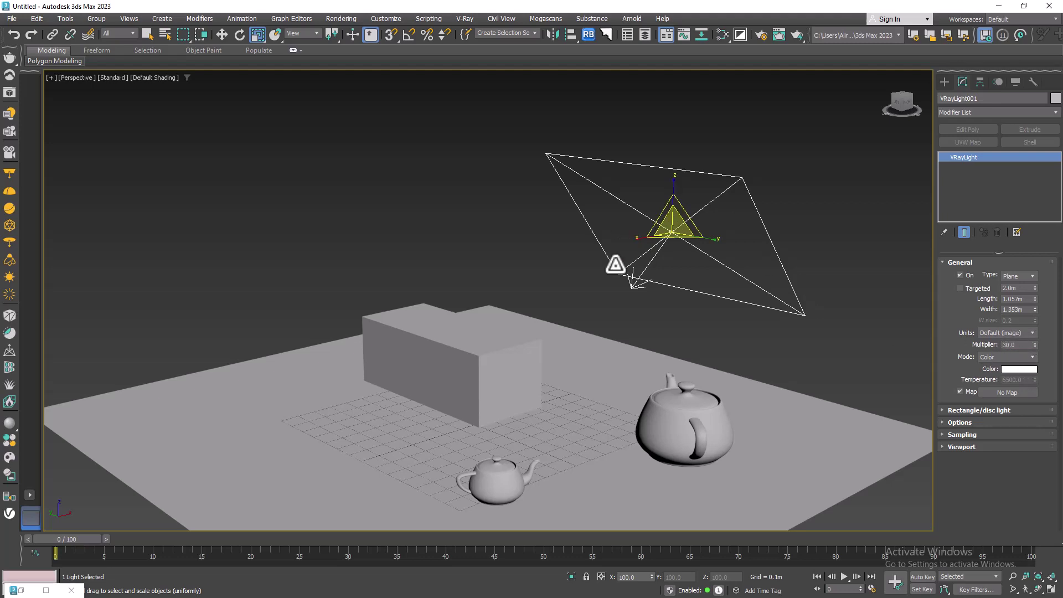
Scale the plane light down uniformly to a little over half its size, deselect it and return to the Move tool.
left_click_drag(675, 224, 694, 266)
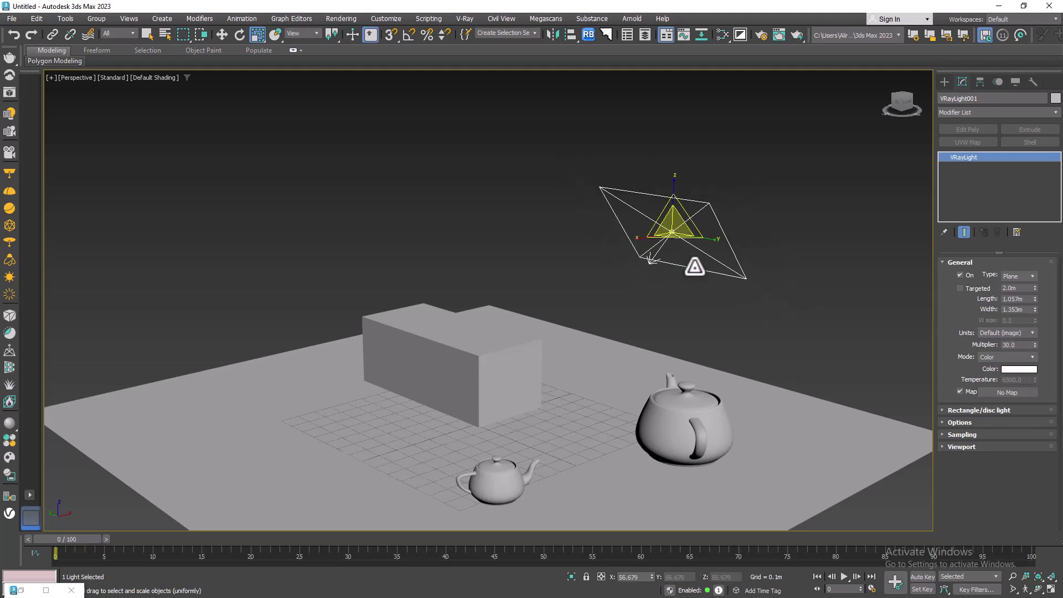
middle_click_drag(695, 267, 689, 261, "alt")
left_click(824, 254)
key("w")
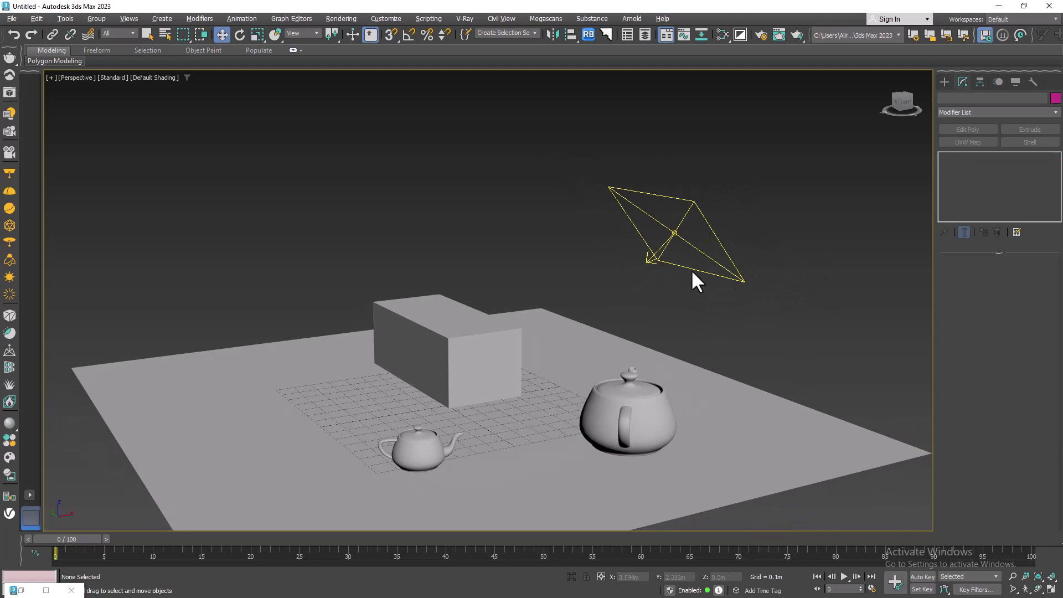
key("shift+z")
Reselect the plane light, review its intensity Units options and keep Default (image).
left_click_drag(783, 200, 681, 279)
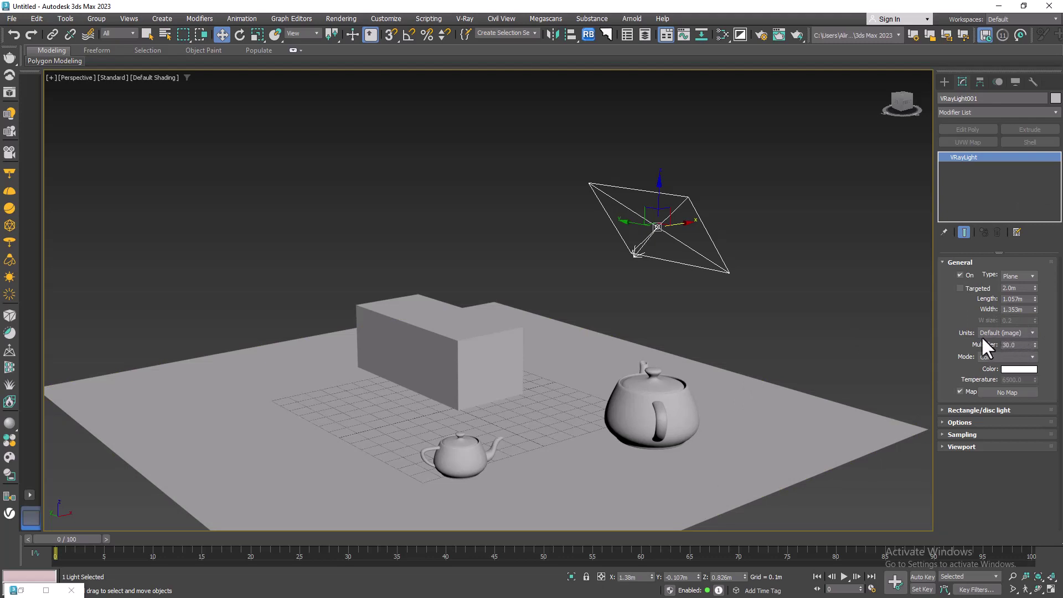
left_click(1011, 335)
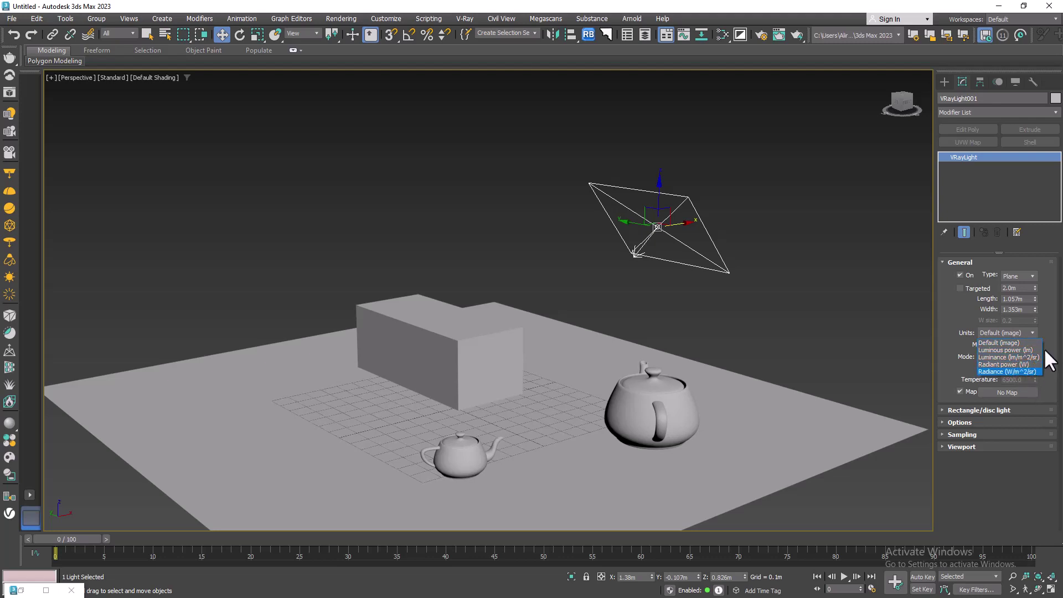
left_click(1025, 343)
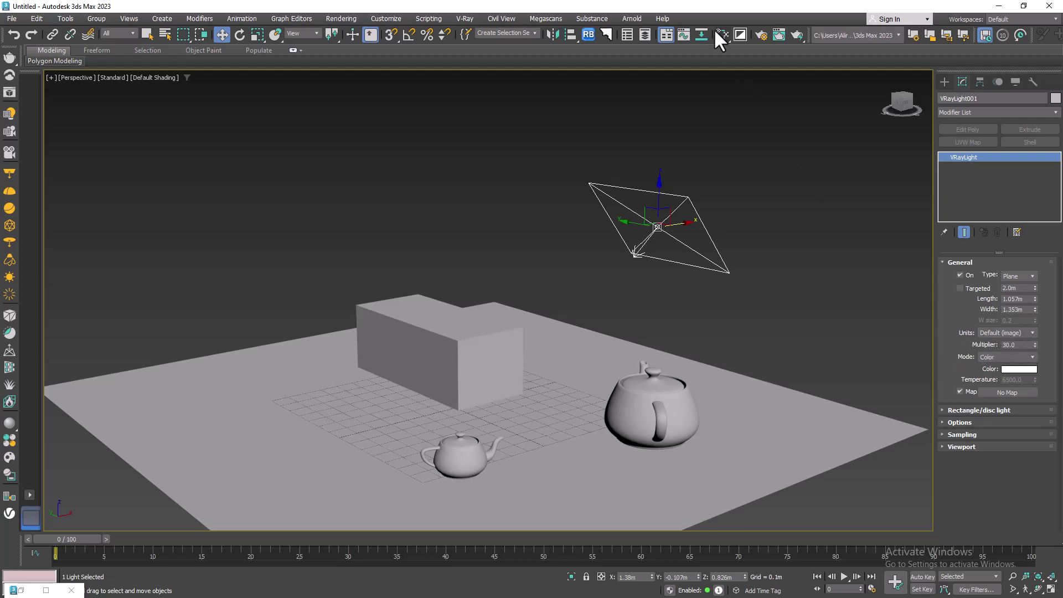
Start a V-Ray render of the perspective view from Render Setup and run it interactively in the V-Ray Frame Buffer.
left_click(762, 35)
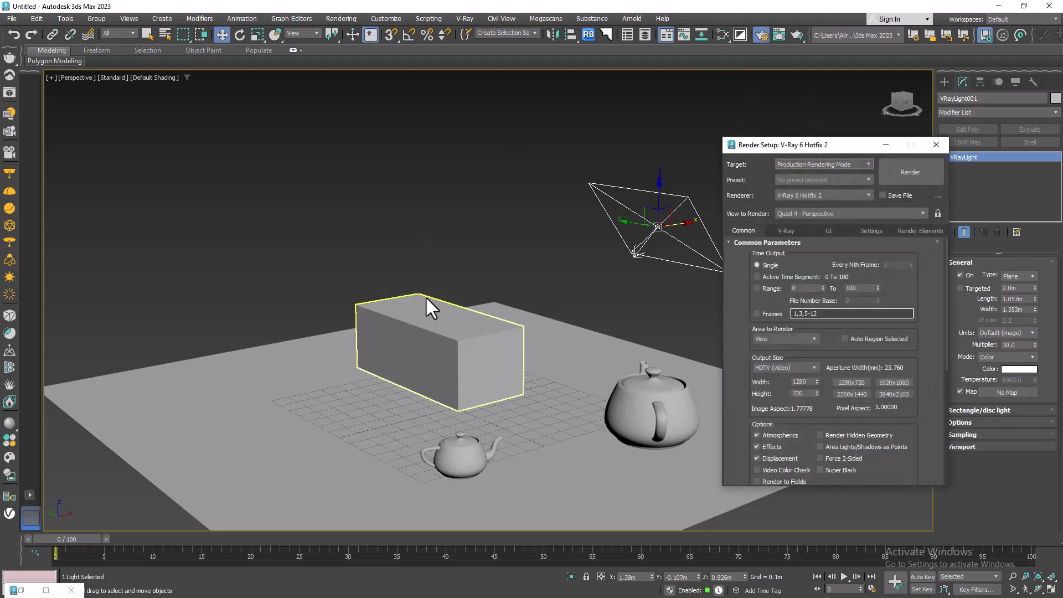
left_click(913, 176)
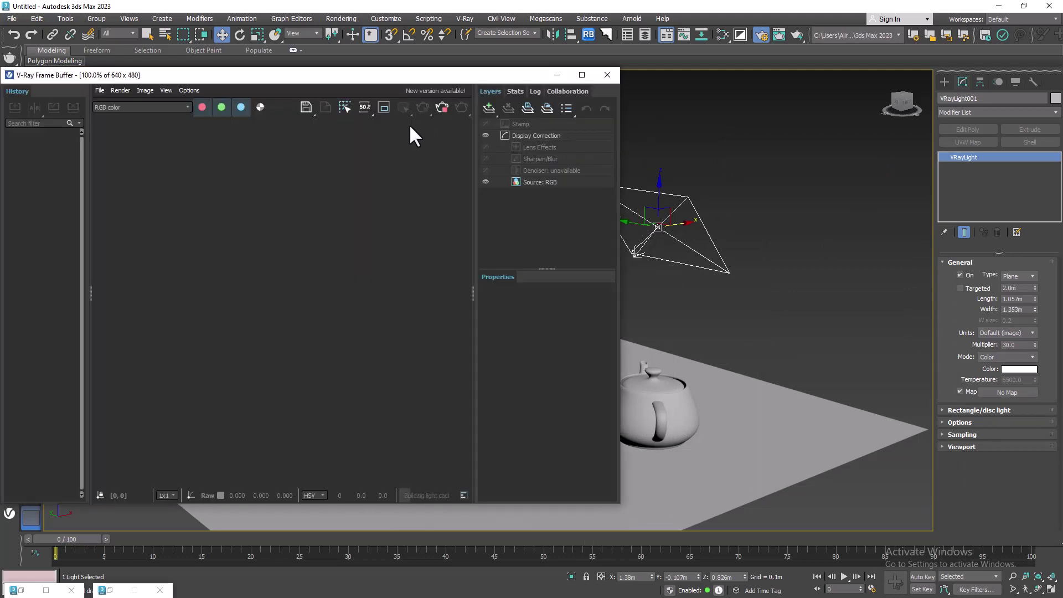
left_click(425, 110)
middle_click_drag(705, 308, 836, 322)
scroll(764, 315, "up", 3)
middle_click_drag(766, 315, 789, 291)
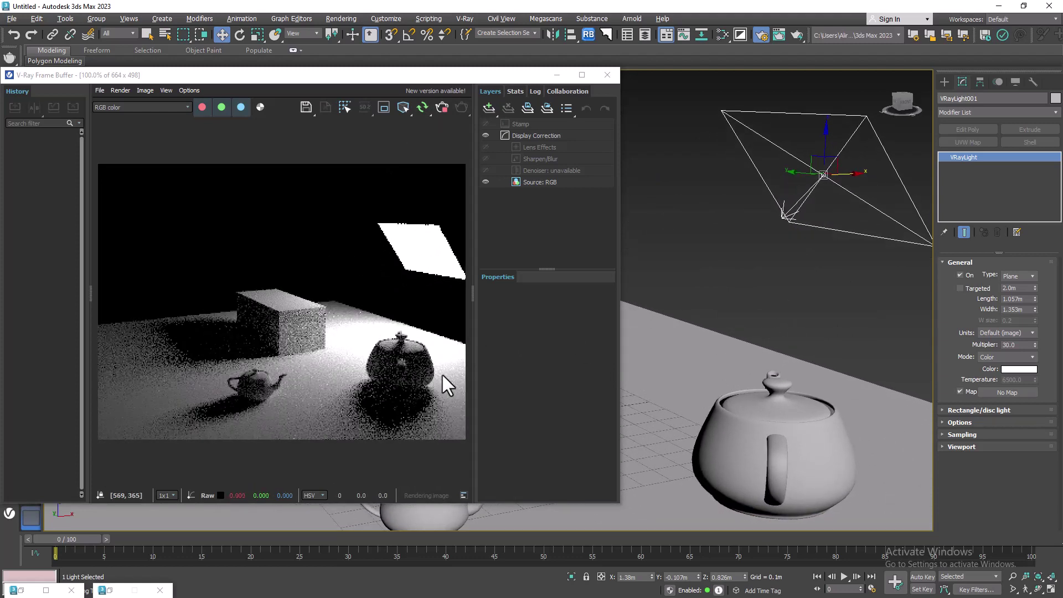
Try multipliers of 5, 1, 50 and 20 on the plane light to compare its brightness in the interactive render.
left_click(1019, 344)
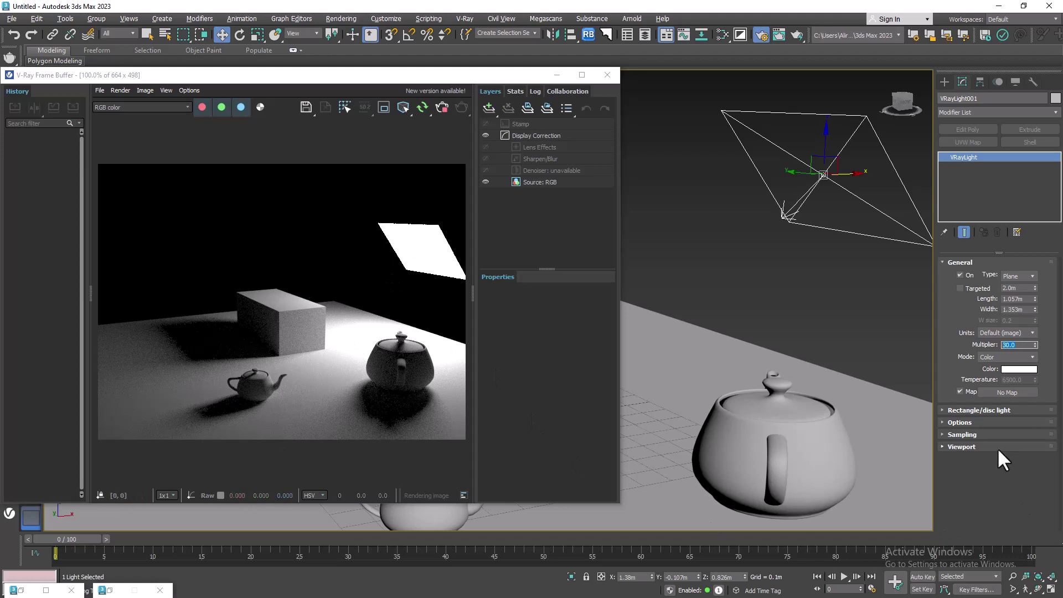
type("5")
key("Return")
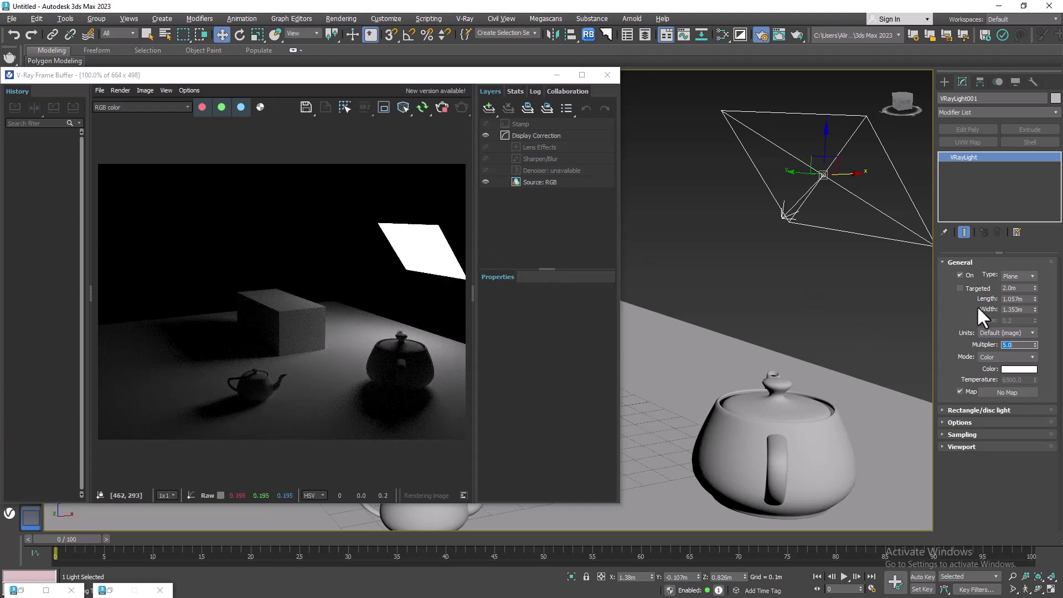
type("1")
key("Return")
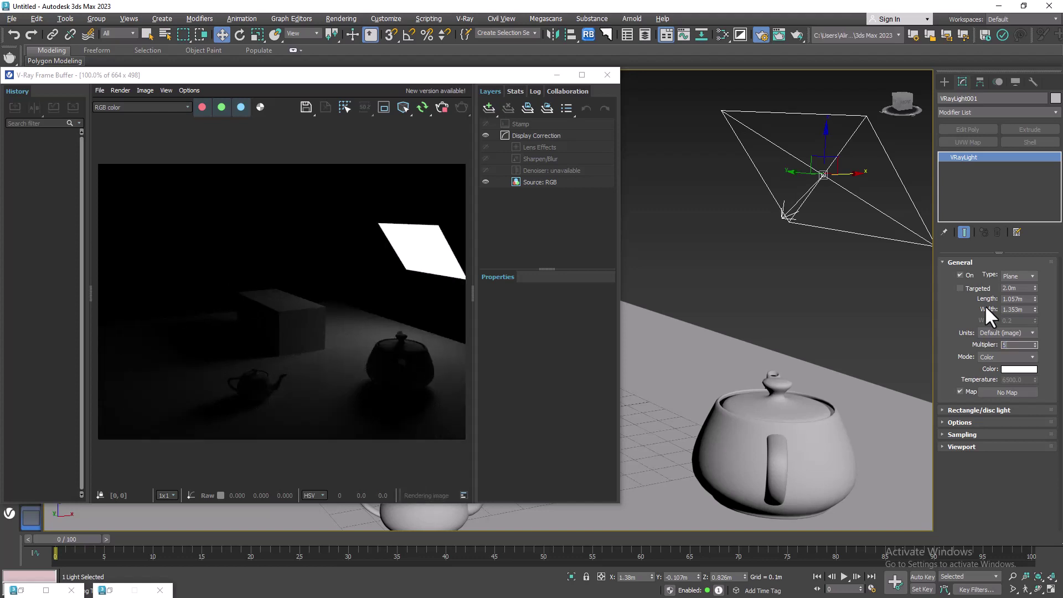
type("50")
key("Return")
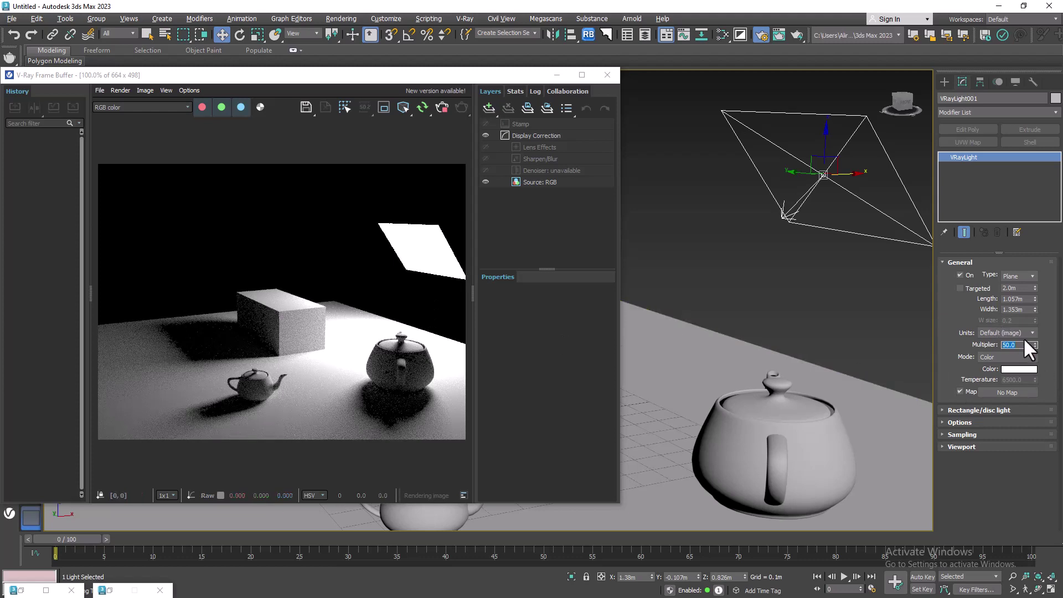
type("20")
key("Return")
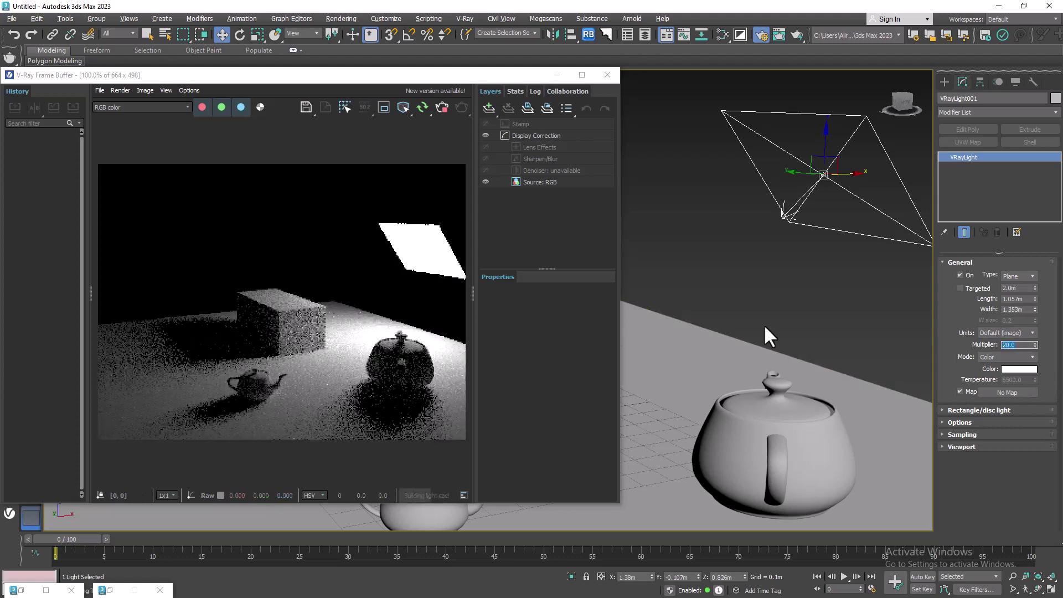
Set the plane light's multiplier to 15.
double_click(1023, 345)
type("15")
key("Return")
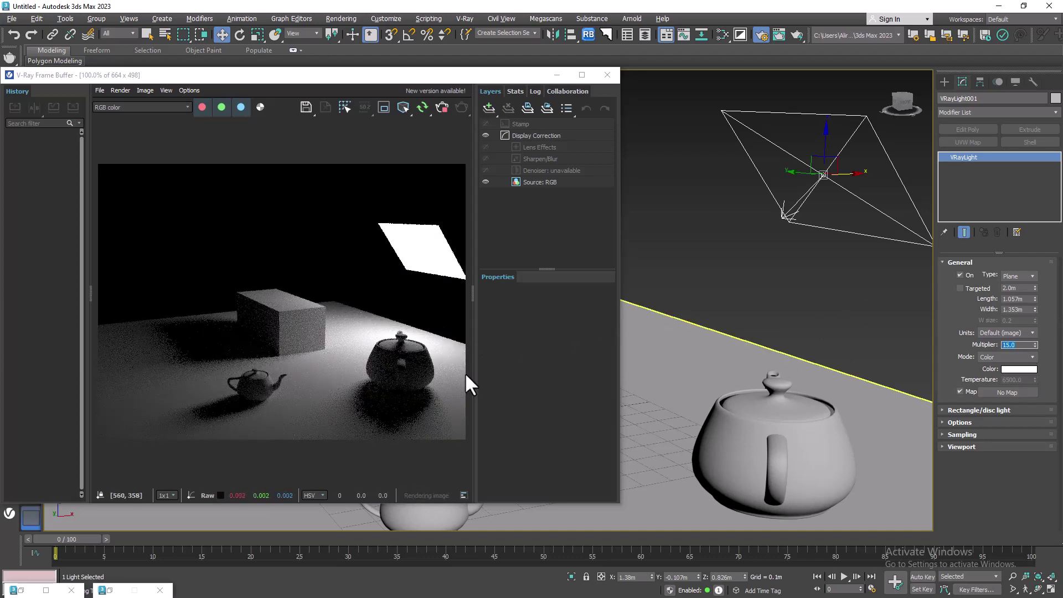
Try the Temperature mode for the plane light and return the mode to Color.
left_click(1005, 357)
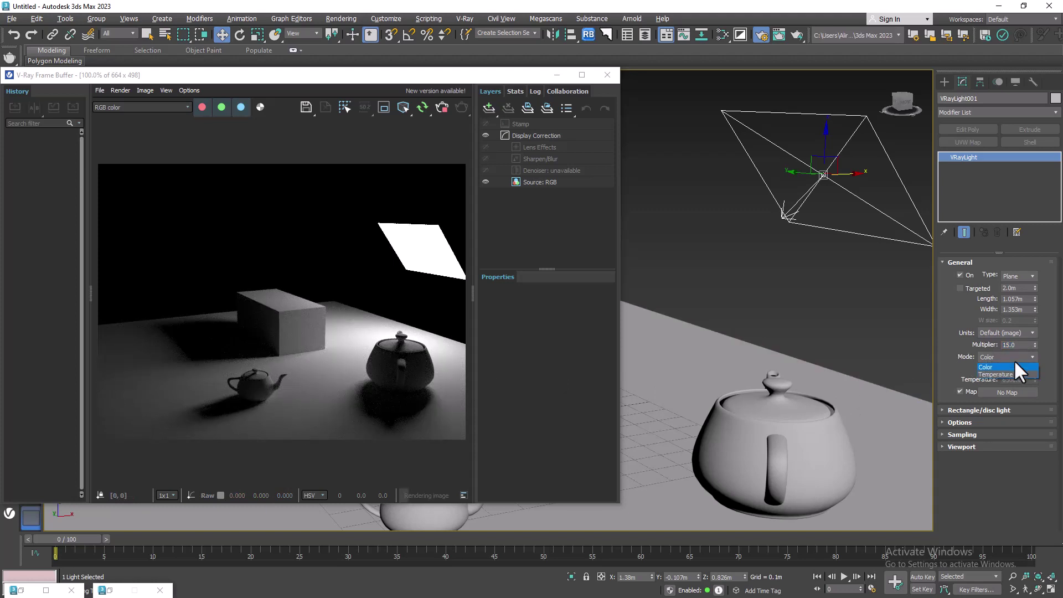
left_click(1009, 366)
left_click(989, 357)
left_click(992, 376)
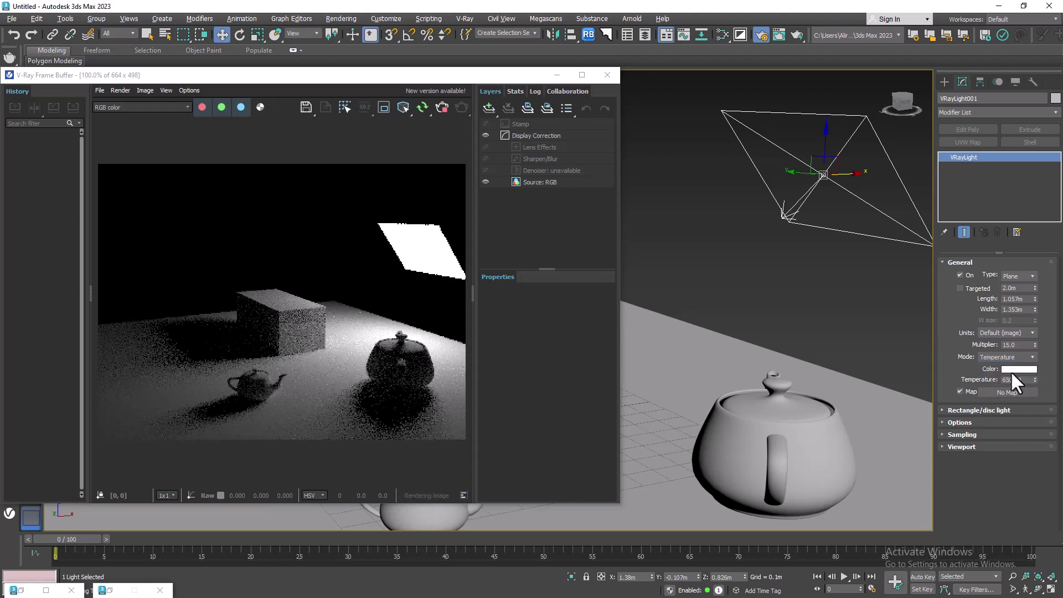
left_click(1005, 354)
left_click(999, 364)
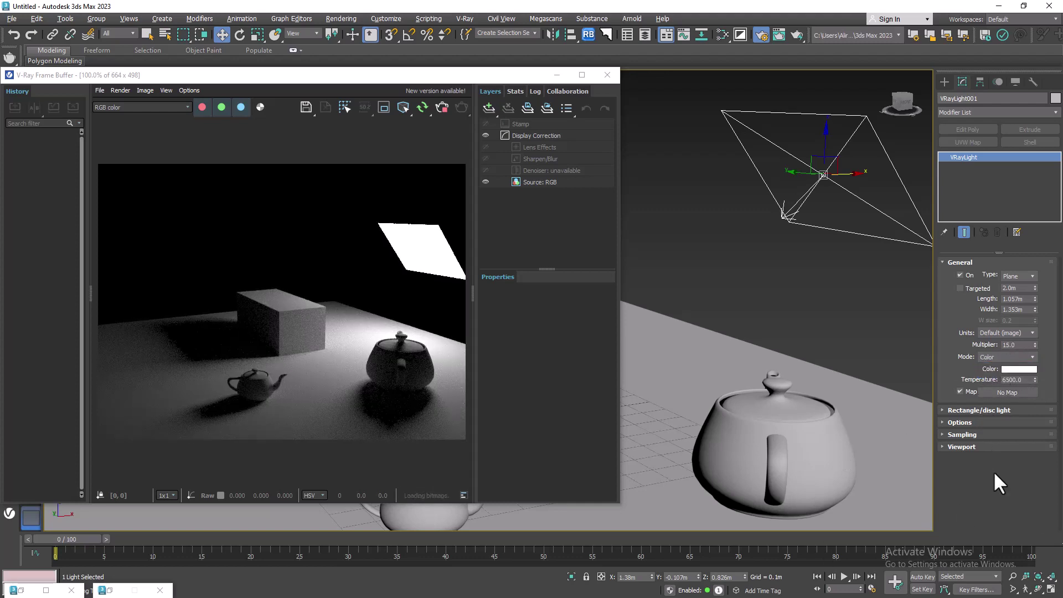
Try a green light color by choosing a hue of 82 and removing all whiteness in the Color Selector.
left_click(1008, 369)
left_click_drag(926, 245, 802, 160)
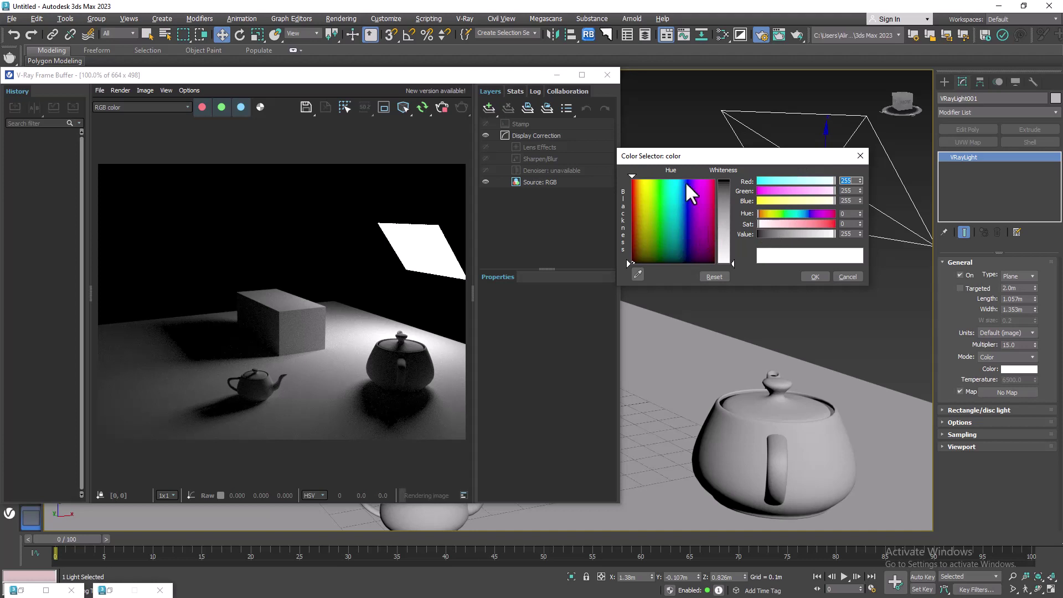
mouse_move(673, 214)
left_mouse_down()
mouse_move(662, 212)
mouse_move(694, 228)
left_mouse_up()
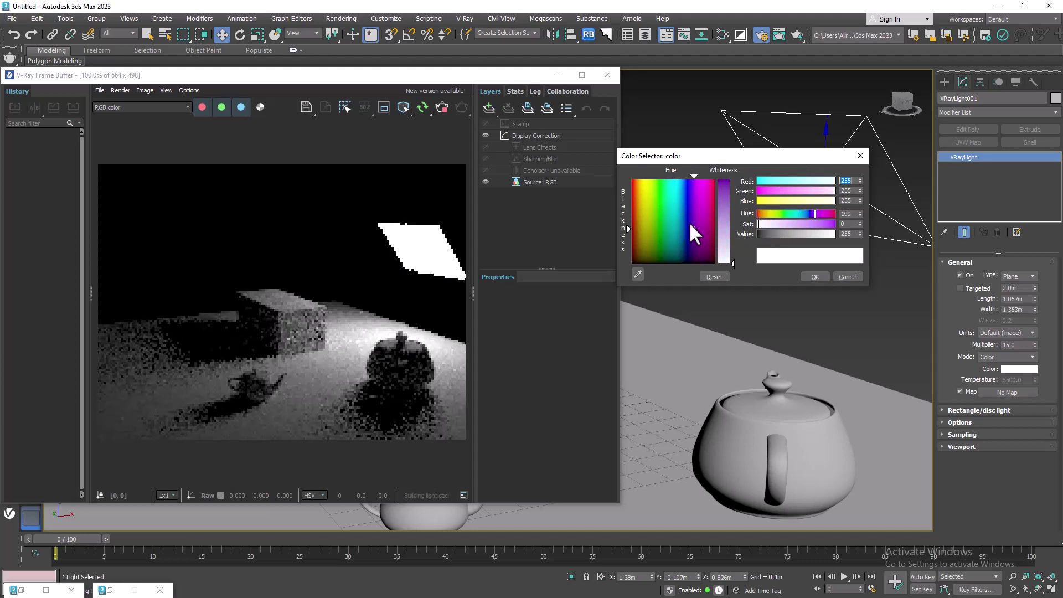
left_click(675, 228)
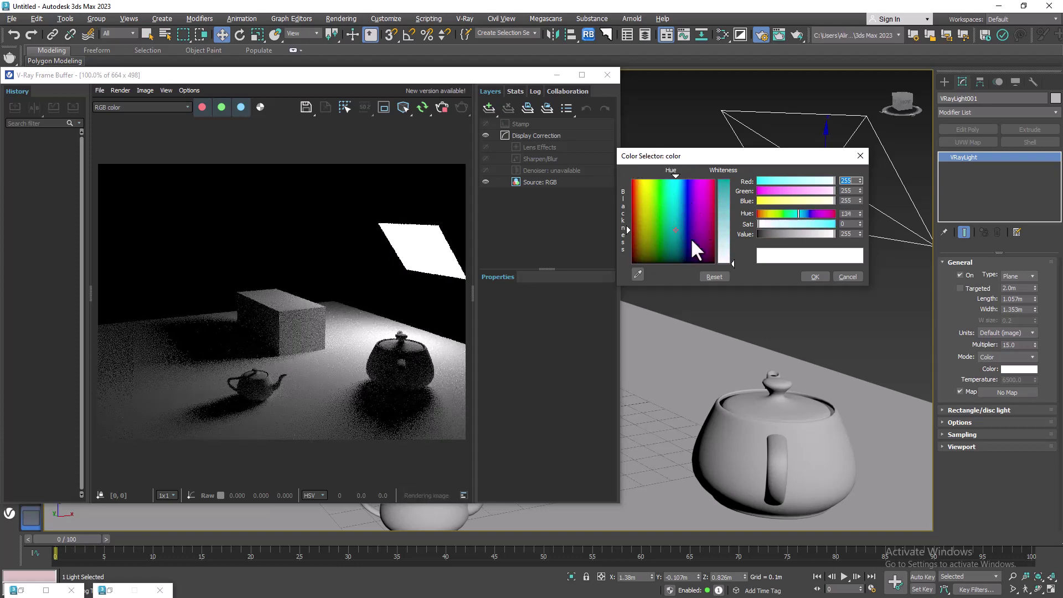
mouse_move(667, 228)
left_mouse_down()
mouse_move(655, 224)
mouse_move(676, 229)
left_mouse_up()
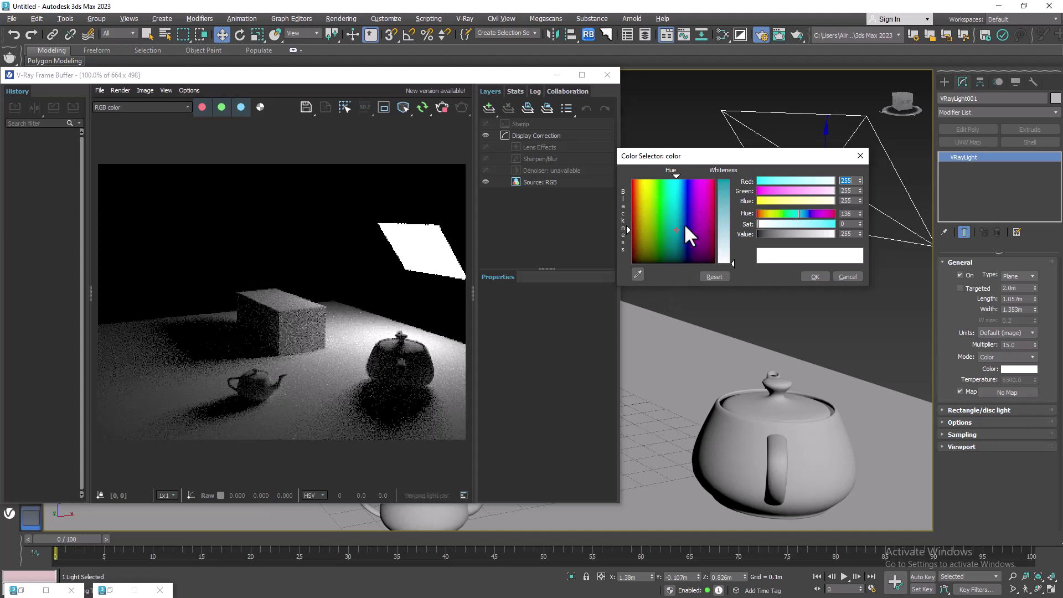
left_click(659, 205)
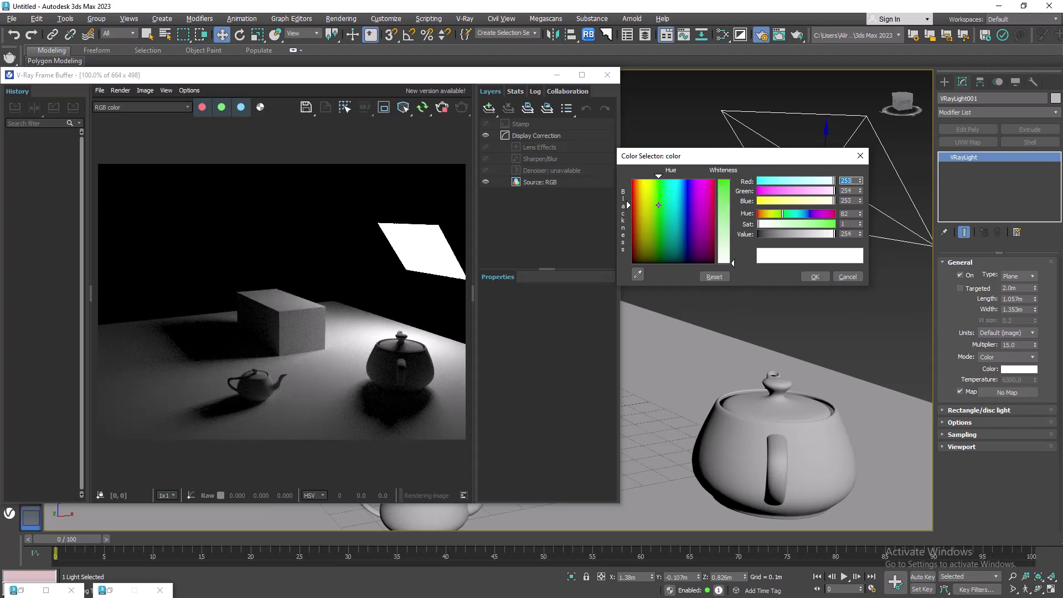
left_click_drag(734, 262, 733, 180)
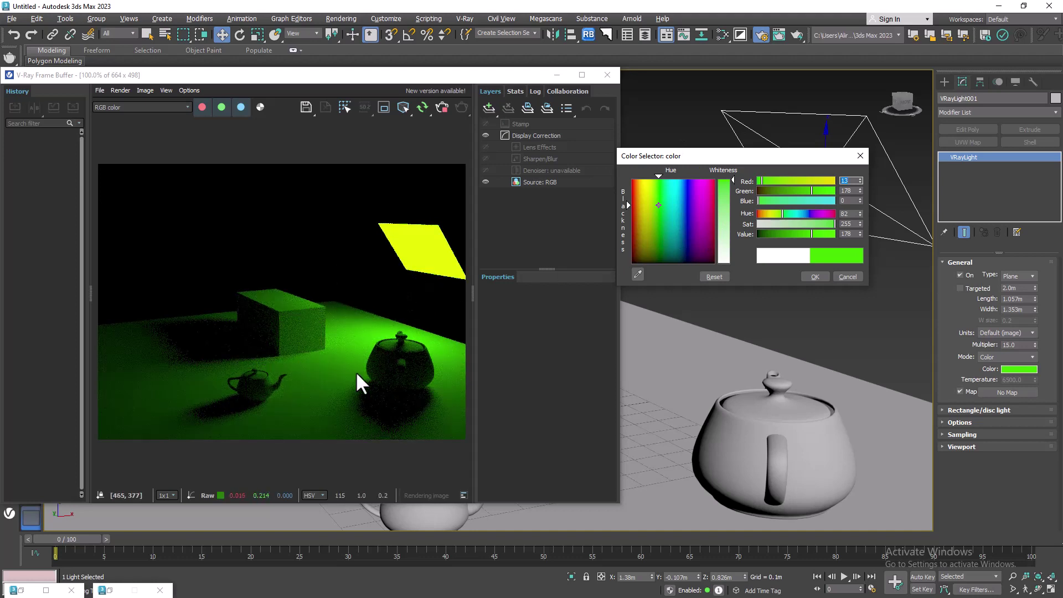
Try olive green, dark teal and bright yellow (255, 216, 0) as the plane light's color.
left_click(689, 197)
mouse_move(690, 196)
left_mouse_down()
mouse_move(714, 193)
mouse_move(674, 234)
mouse_move(637, 214)
mouse_move(652, 195)
mouse_move(626, 192)
mouse_move(683, 248)
mouse_move(652, 244)
left_mouse_up()
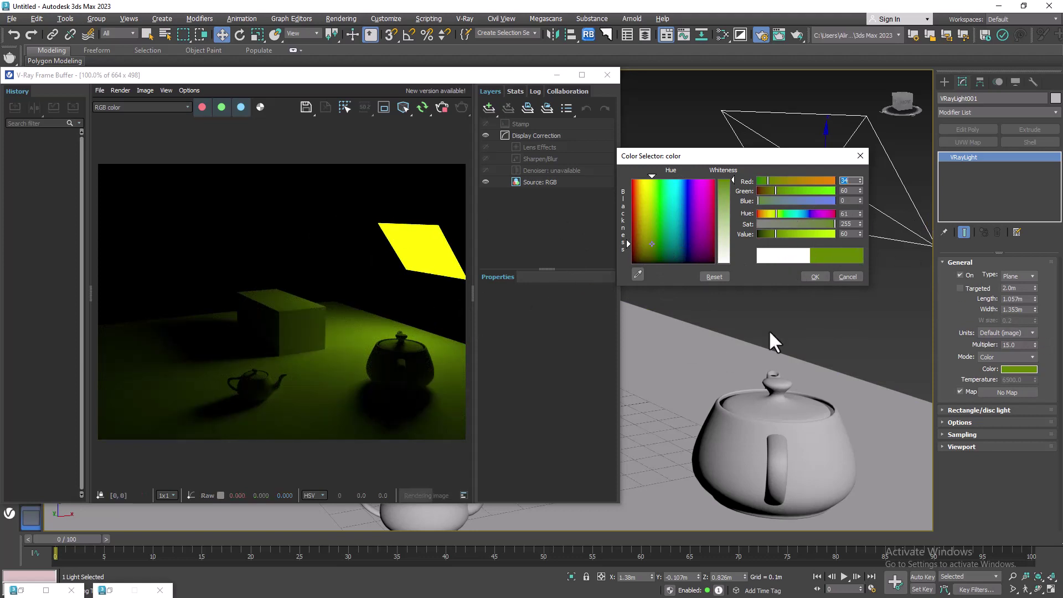
left_click_drag(786, 211, 803, 213)
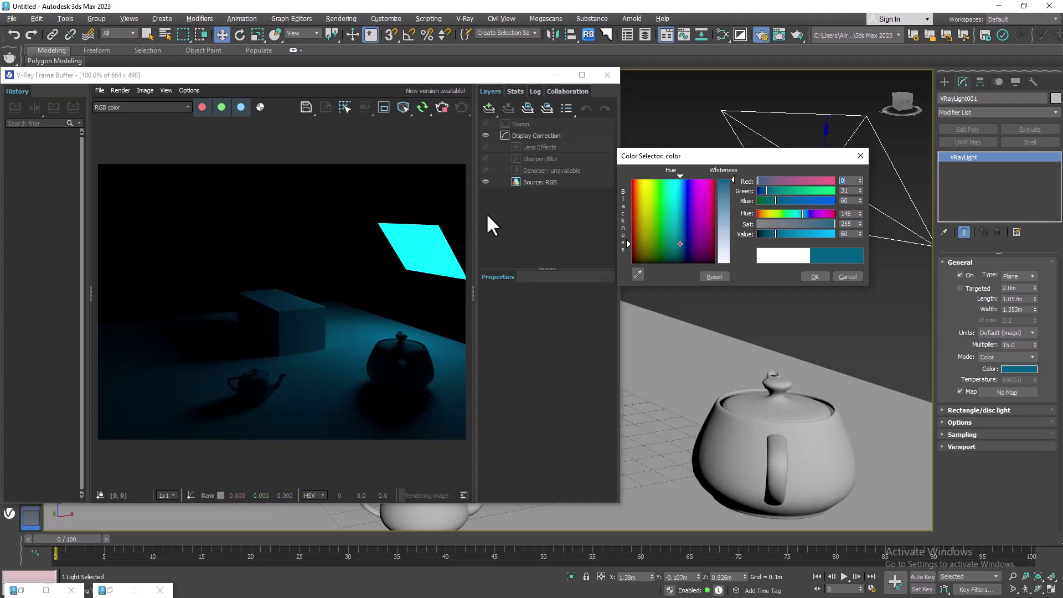
left_click(648, 180)
left_click_drag(649, 180, 642, 182)
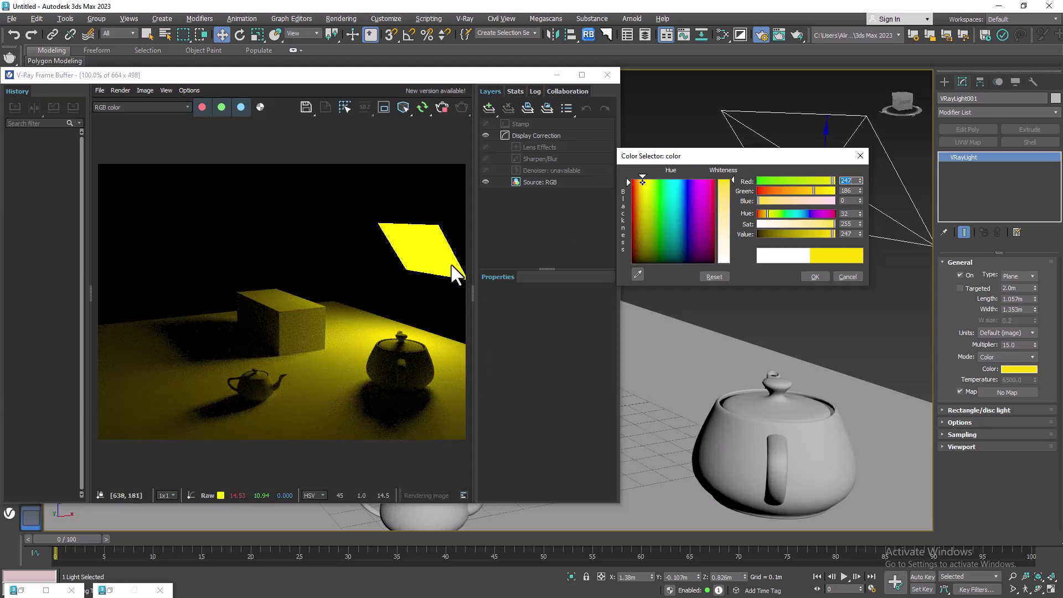
left_click_drag(643, 183, 643, 179)
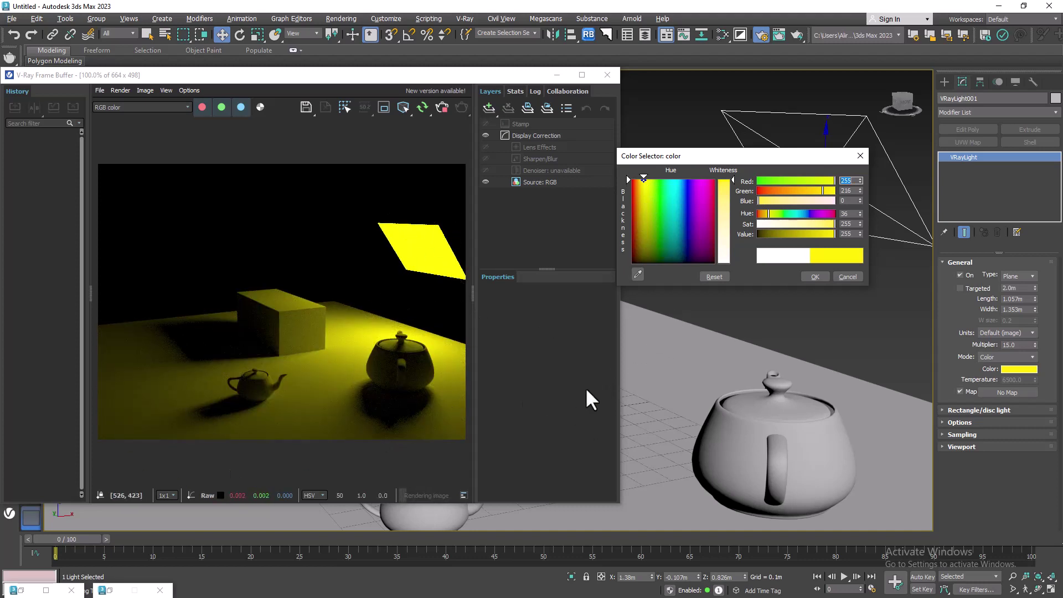
Try a dark purple light color and cancel the color selection.
left_click(690, 262)
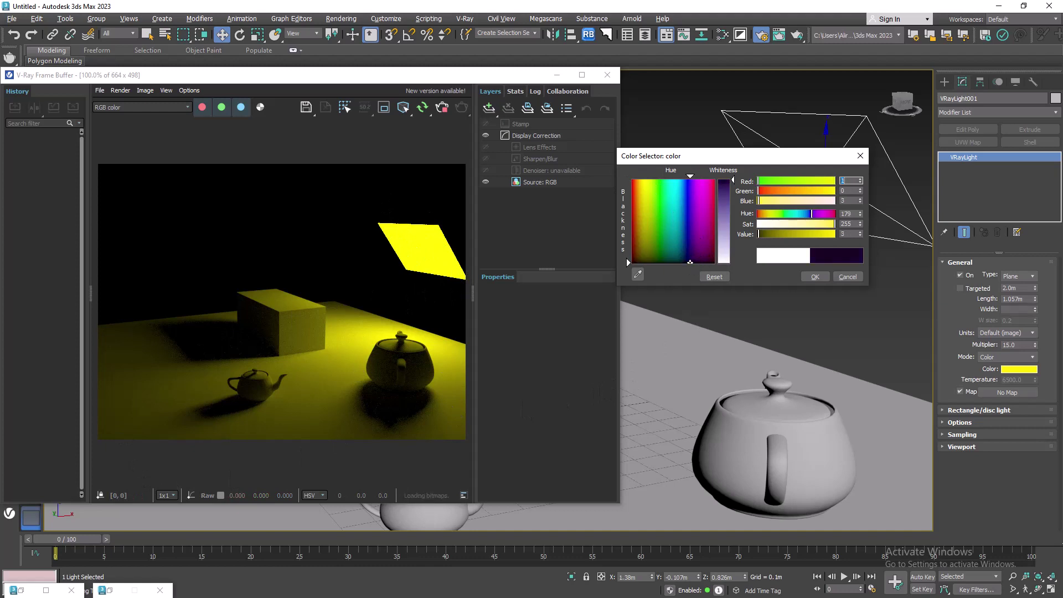
left_click(692, 251)
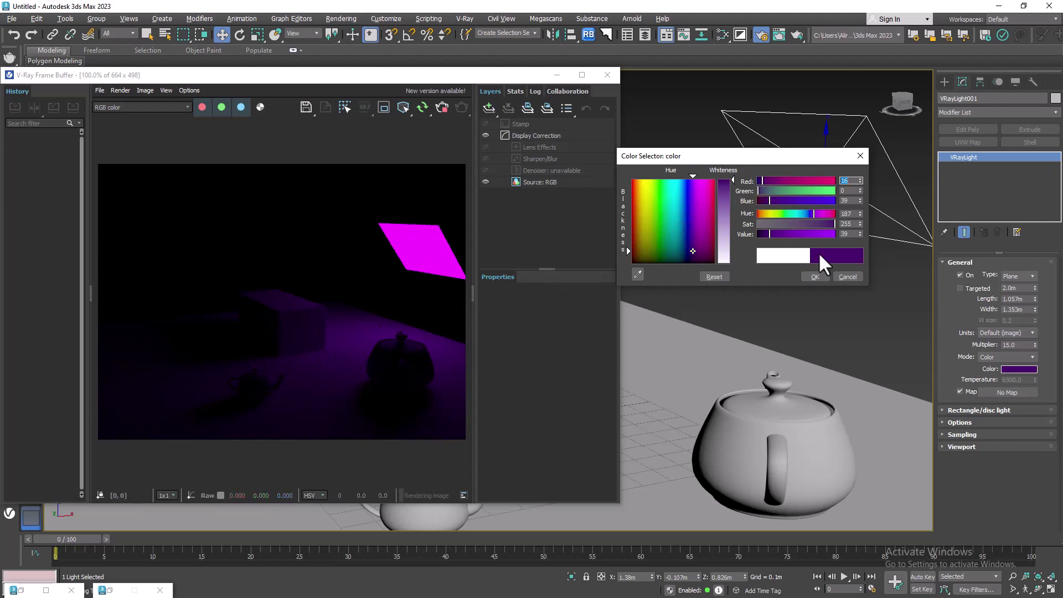
left_click(857, 277)
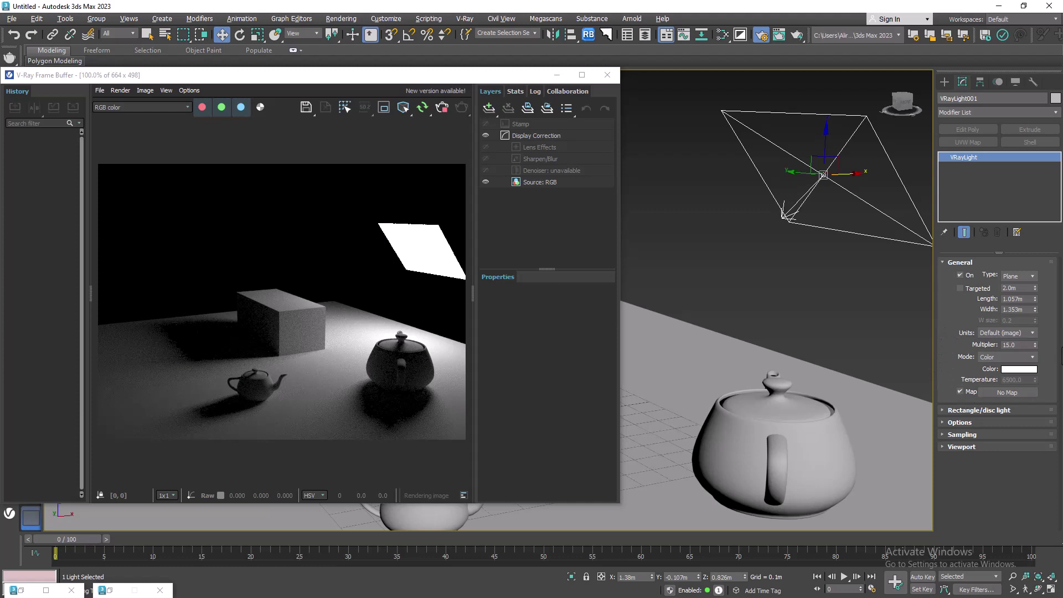
Switch the plane light's color mode to Temperature.
left_click(996, 354)
left_click(1002, 373)
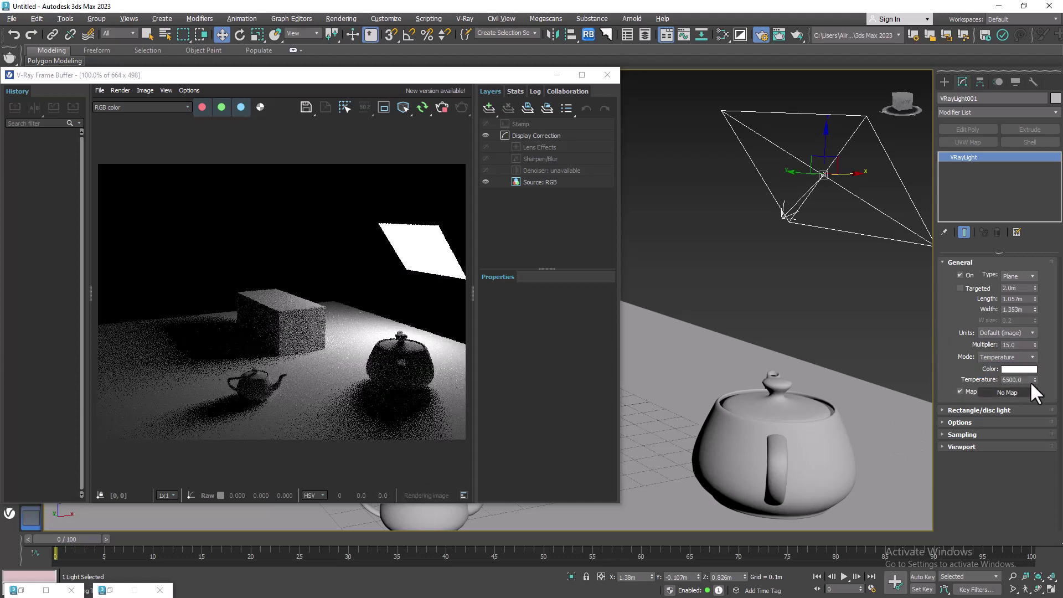
middle_click_drag(835, 324, 816, 320)
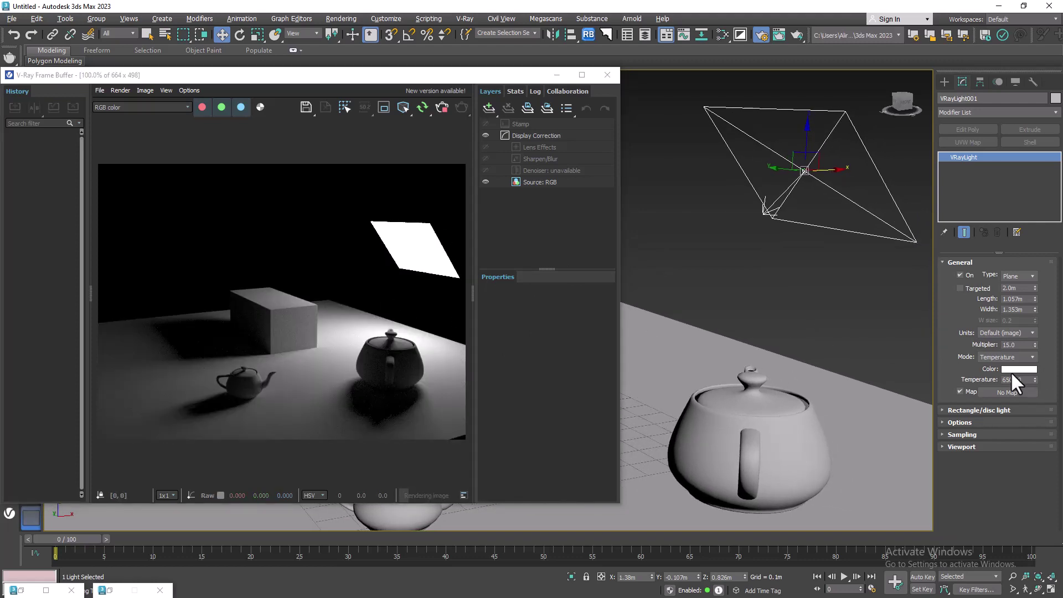
Try color temperatures of 8000 and 4000 on the plane light and set the temperature back to 6500.
left_click_drag(1030, 380, 991, 379)
left_click(1046, 372)
double_click(1019, 380)
left_click_drag(1030, 380, 1002, 381)
double_click(1028, 380)
type("80")
key("Return")
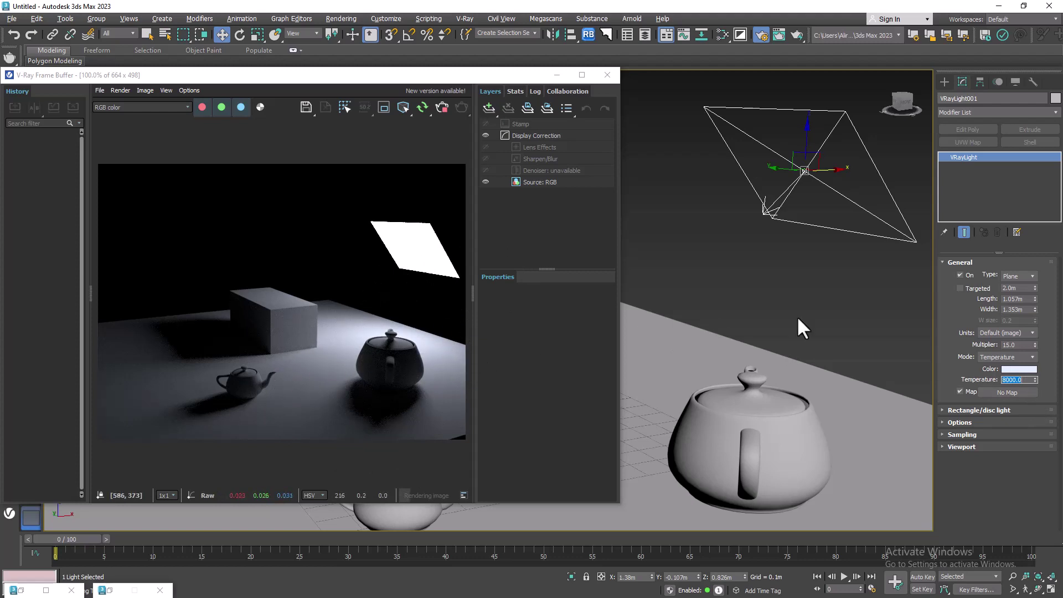
type("00")
key("Return")
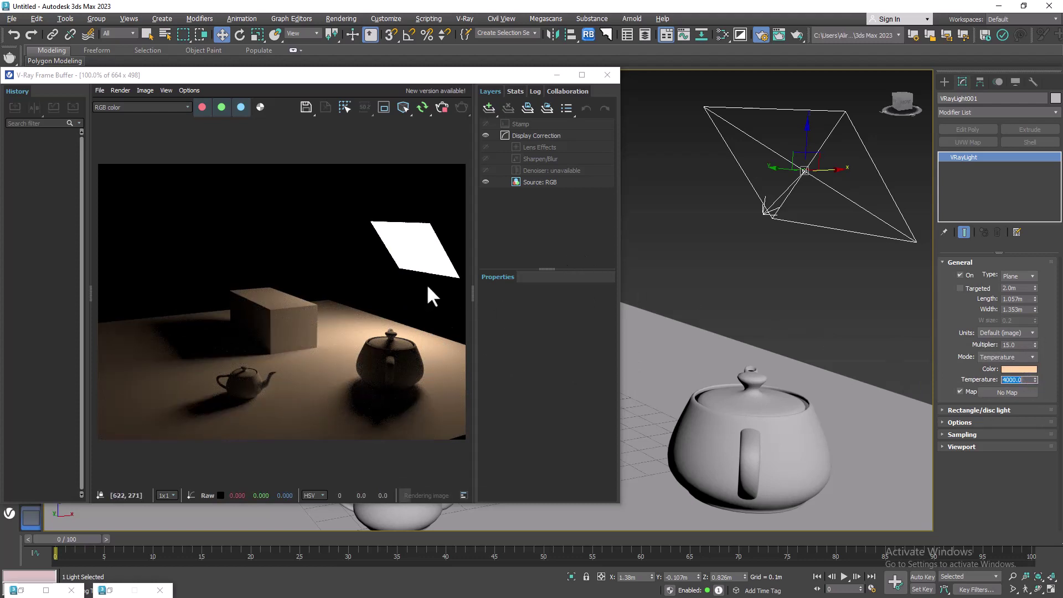
type("6500")
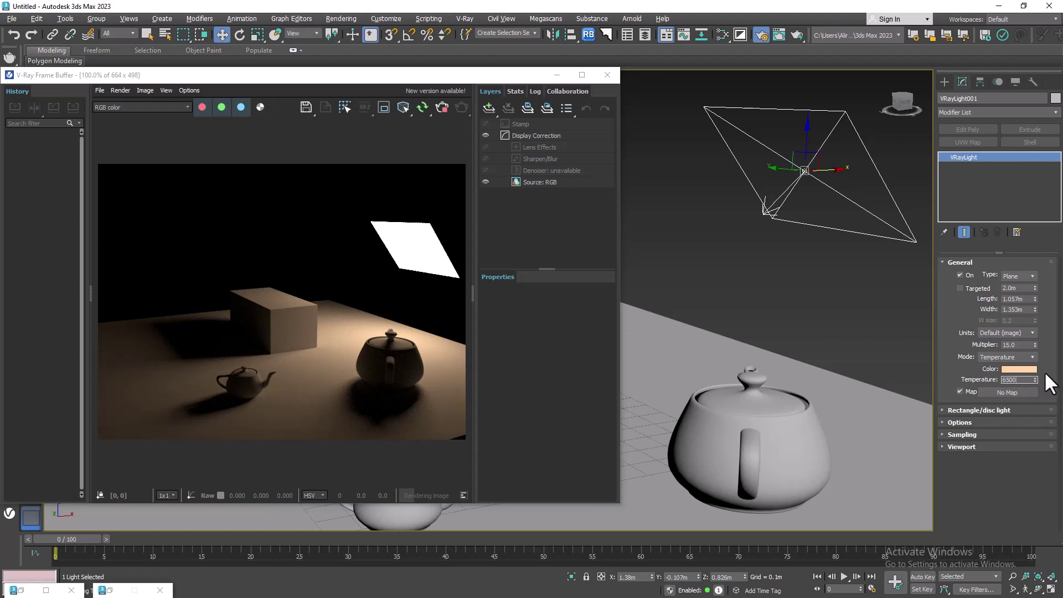
key("Return")
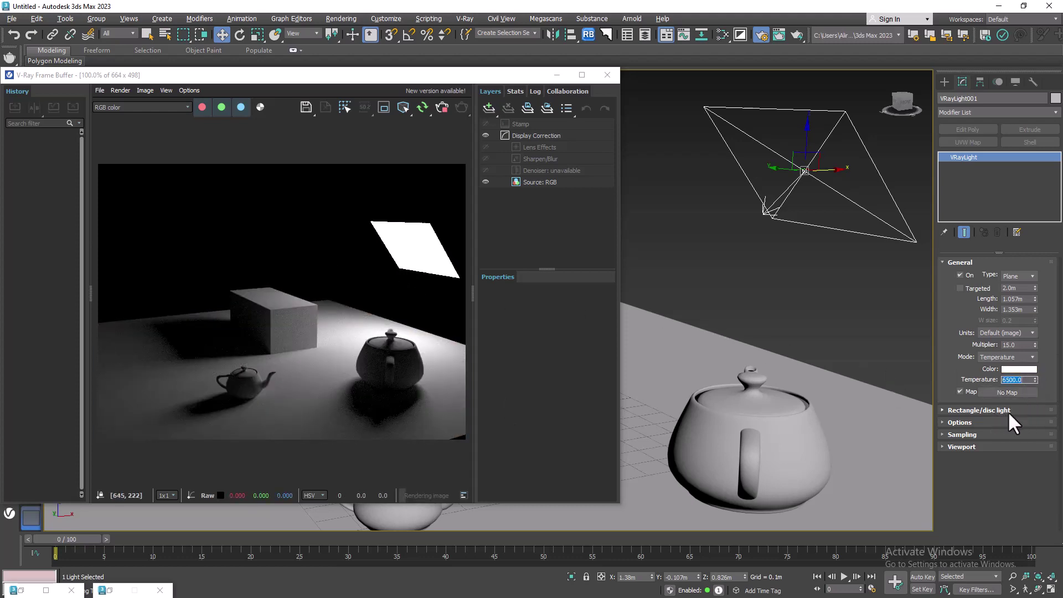
Try the Selected preview option in the plane light's rectangle/disc settings and inspect its shape around the light.
left_click(962, 409)
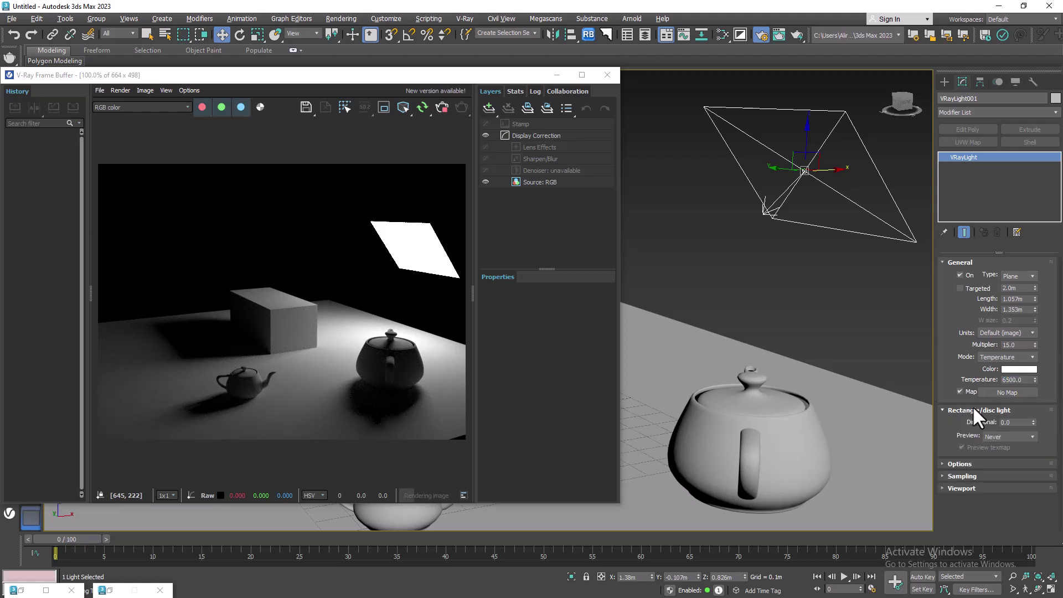
left_click(1003, 437)
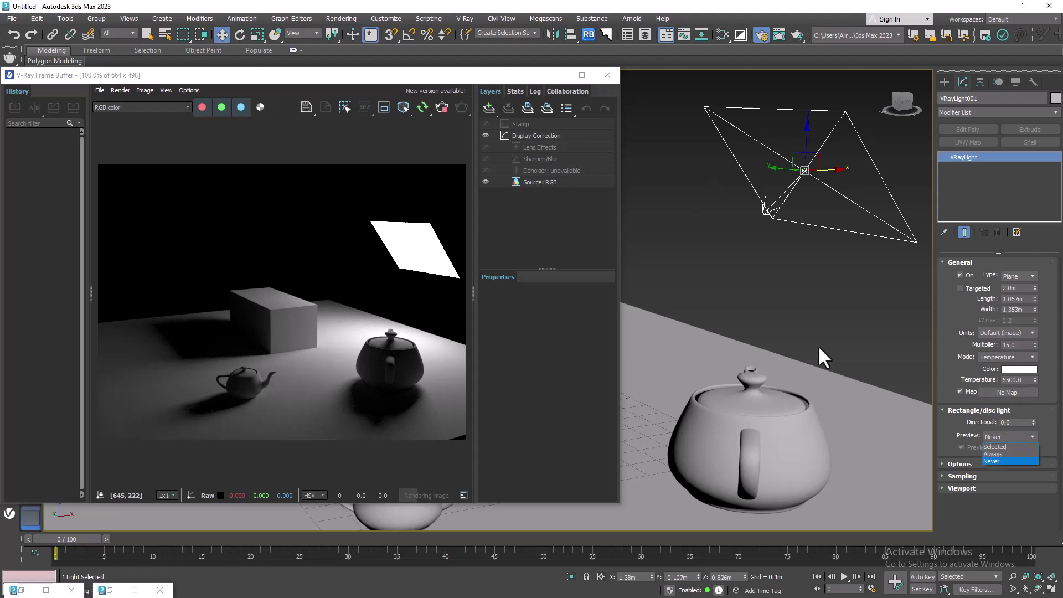
left_click(995, 447)
scroll(785, 354, "down", 6)
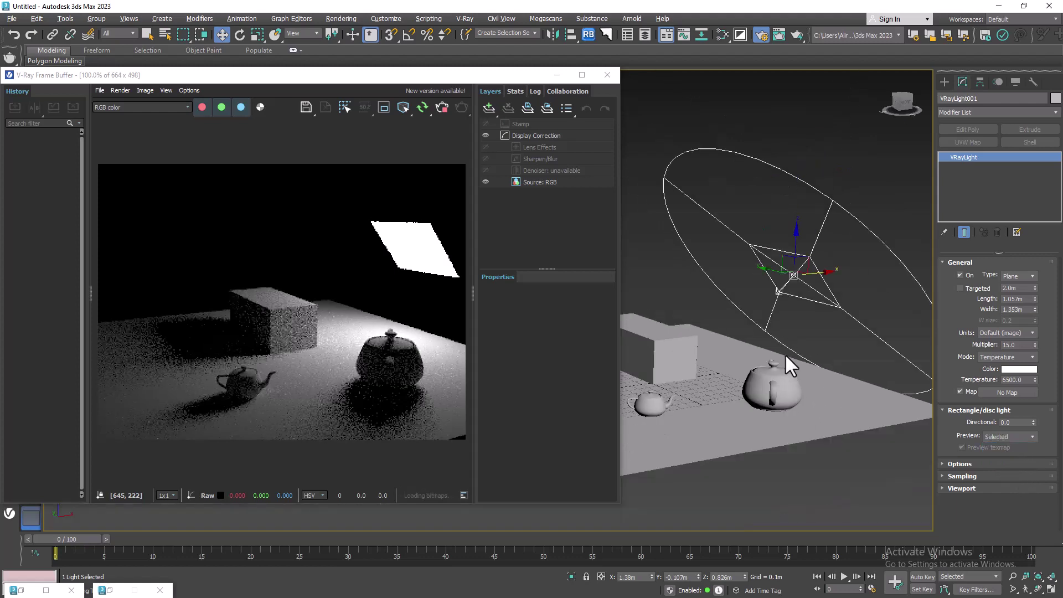
scroll(828, 310, "up", 3)
middle_click_drag(847, 303, 833, 308)
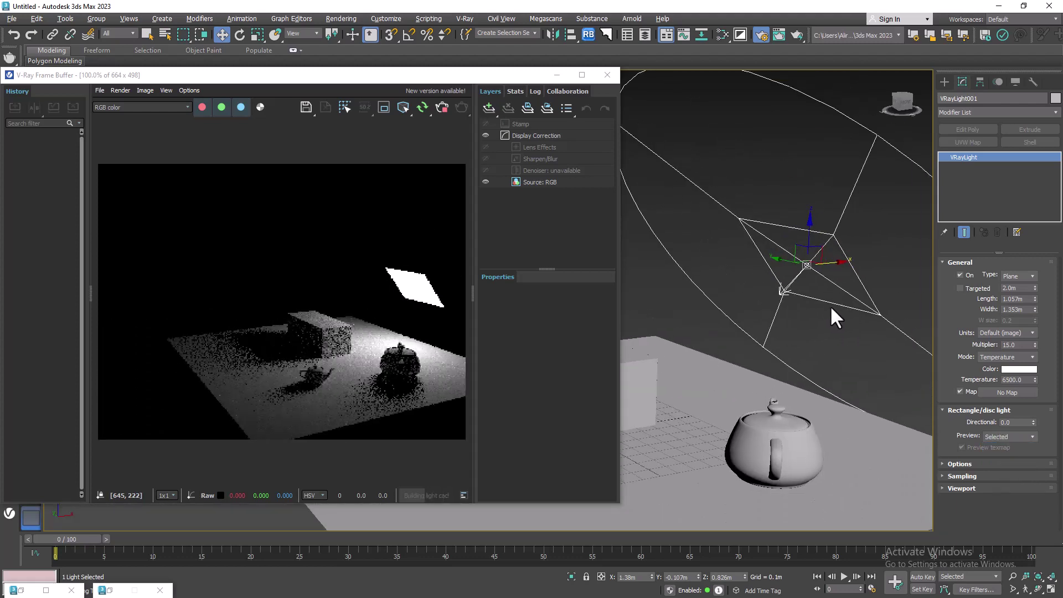
scroll(833, 308, "down", 3)
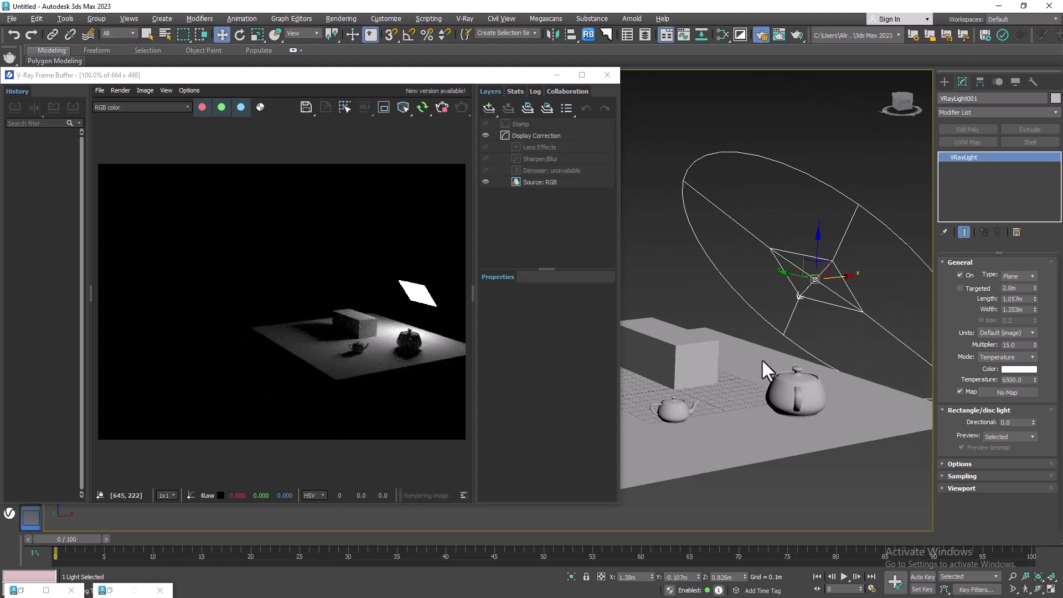
middle_click_drag(753, 323, 741, 322)
scroll(433, 320, "up", 1)
middle_click_drag(380, 302, 351, 287)
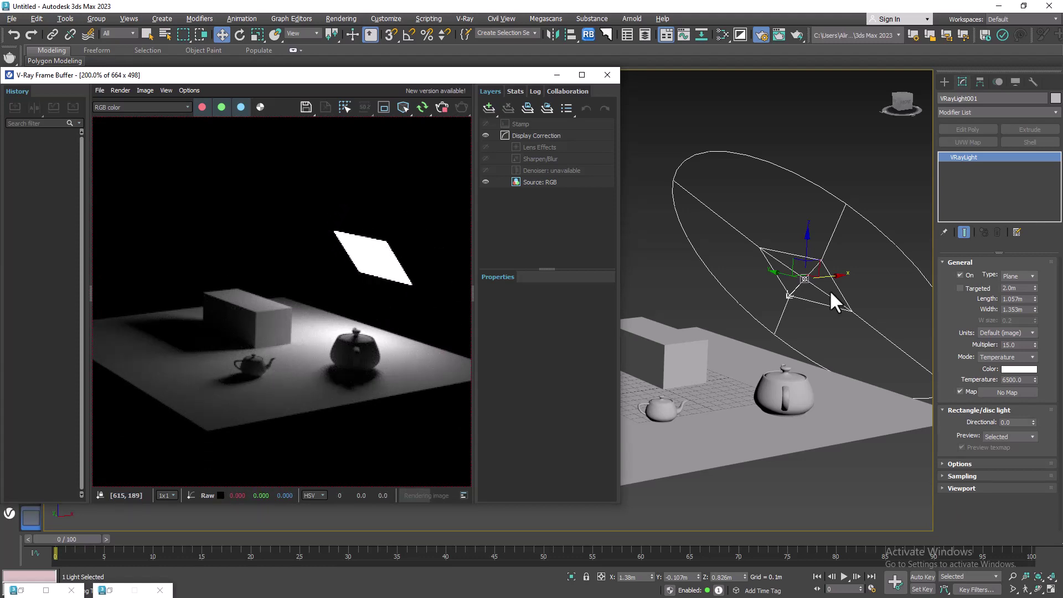
middle_click_drag(832, 292, 815, 300)
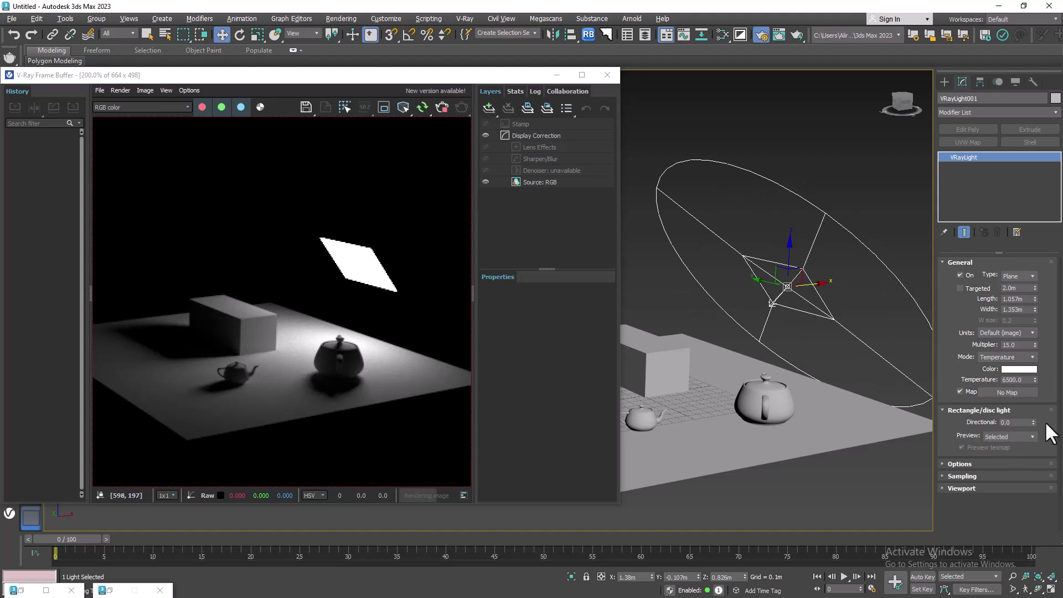
Try a directional value of 0.75 on the plane light, and restore directional to 0.0 and the preview to Never.
left_click_drag(1033, 421, 1026, 380)
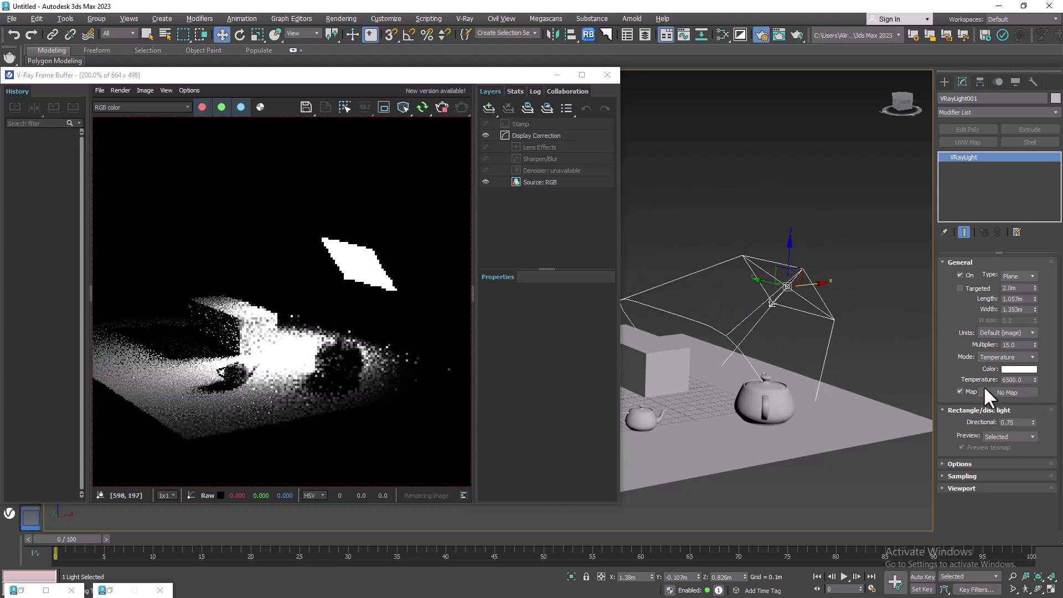
middle_click_drag(789, 328, 764, 339, "alt")
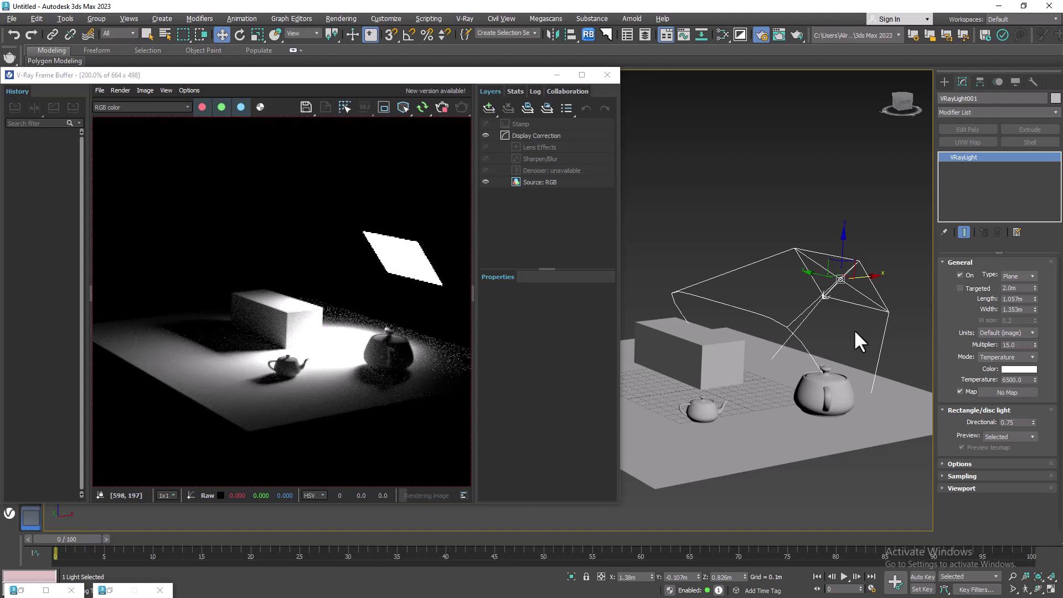
left_click(1029, 435)
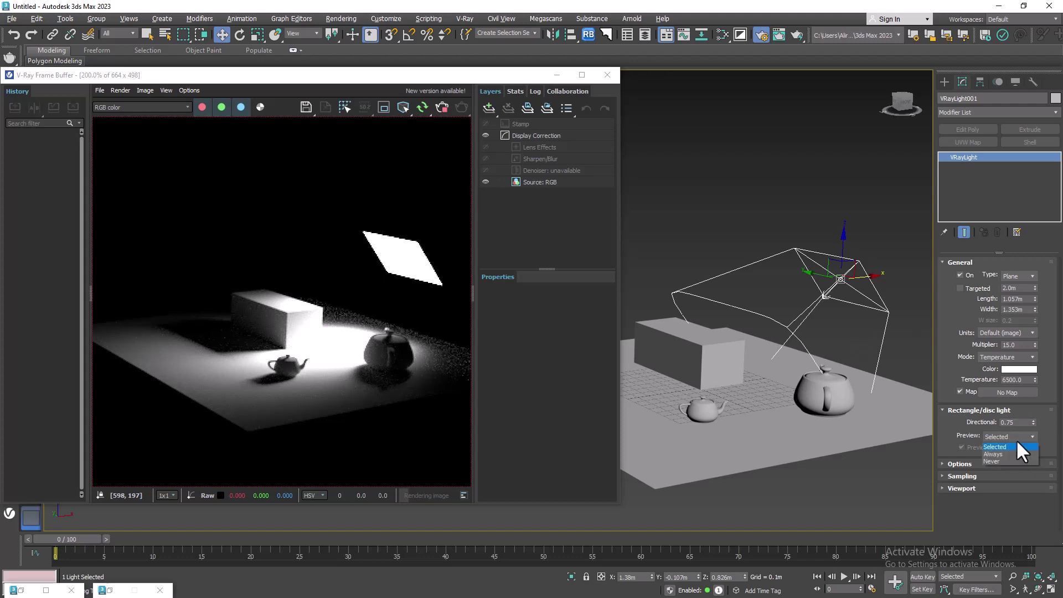
left_click(1004, 458)
right_click(1034, 422)
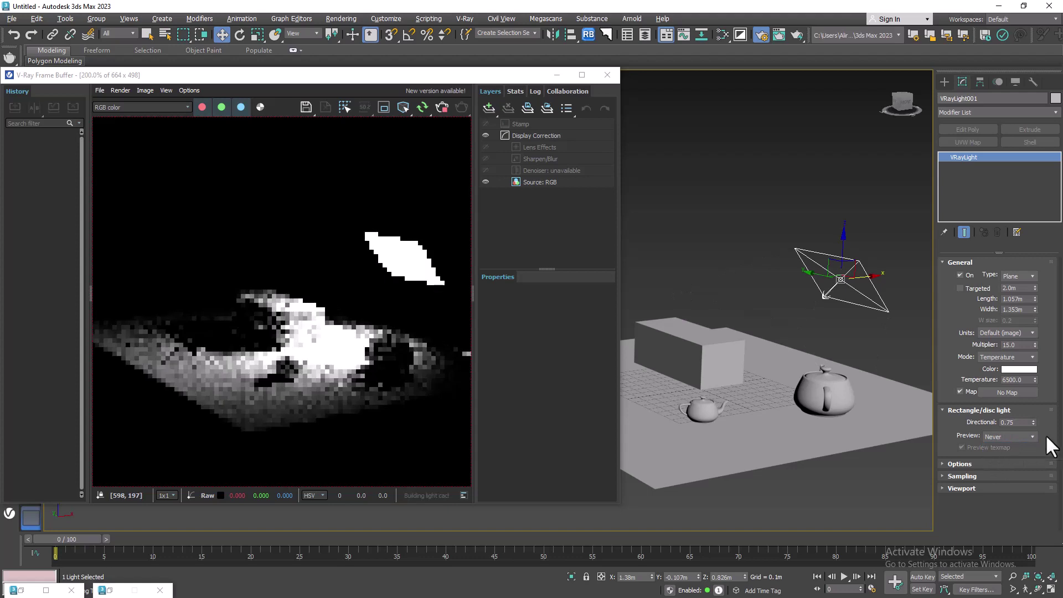
Turn off Cast shadows in the plane light's options, compare the objects' shadows in the render, and turn it back on.
left_click(970, 463)
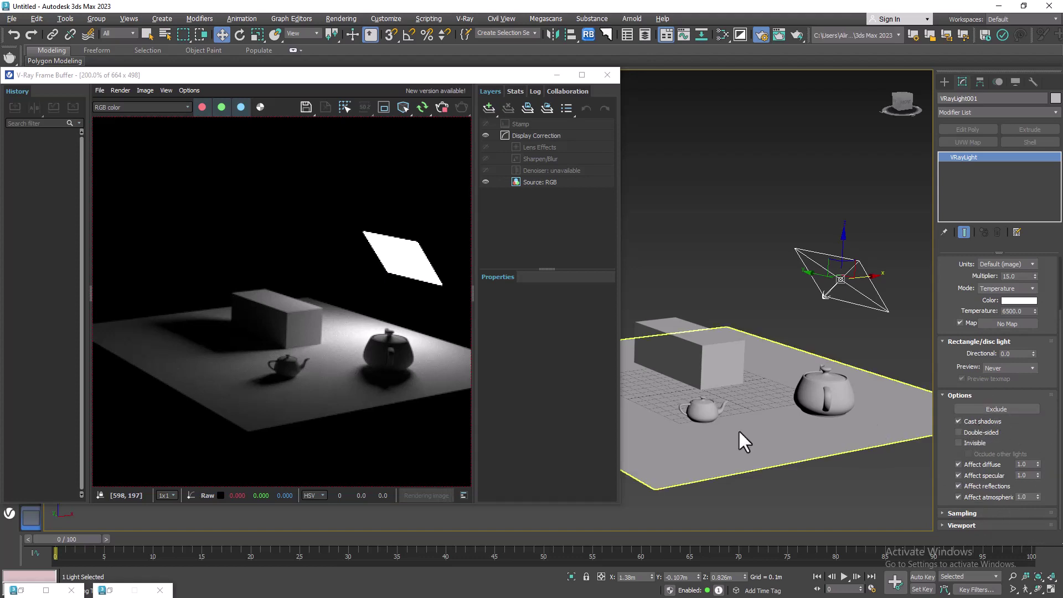
scroll(391, 376, "up", 2)
middle_click_drag(298, 365, 349, 371)
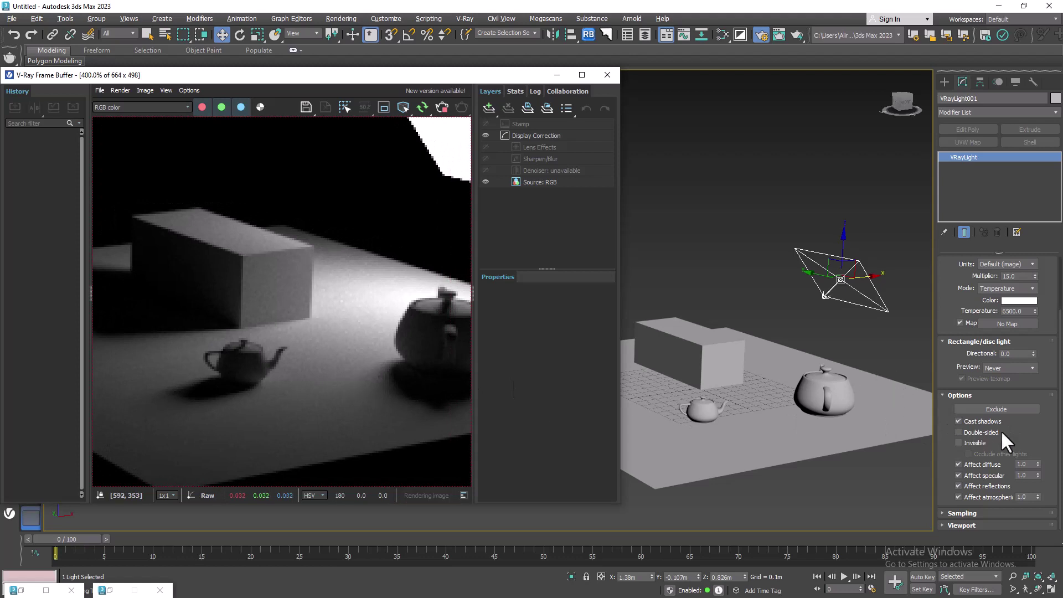
left_click(958, 421)
left_click(959, 421)
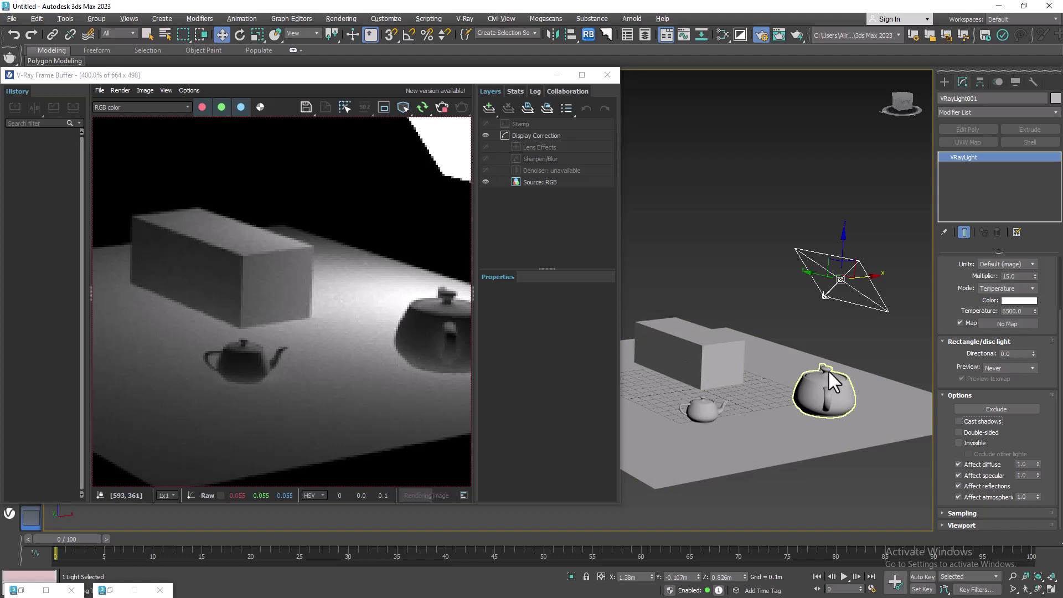
middle_click_drag(823, 368, 817, 366)
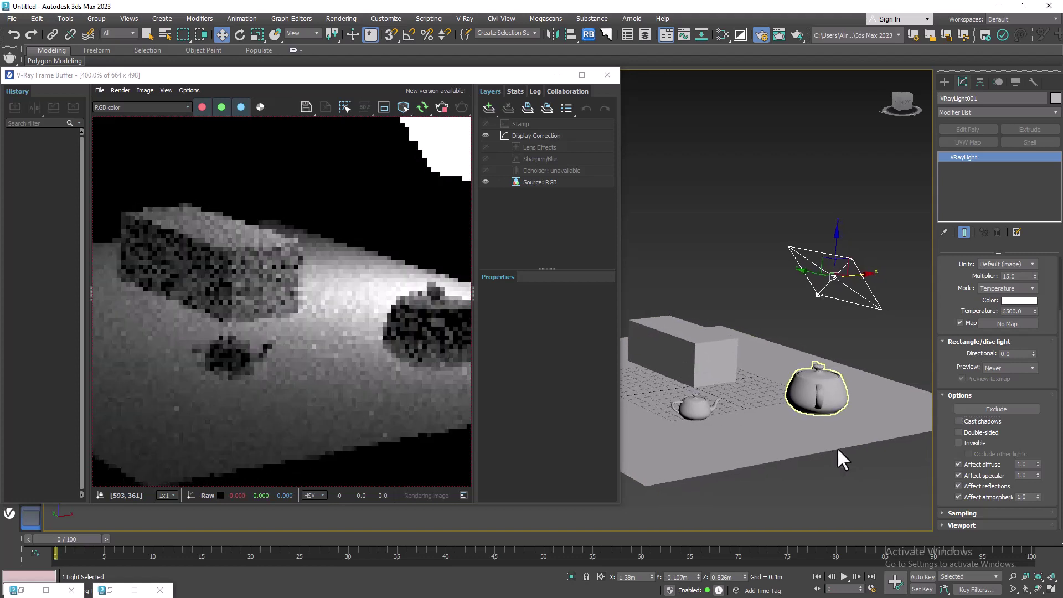
left_click_drag(872, 228, 791, 300)
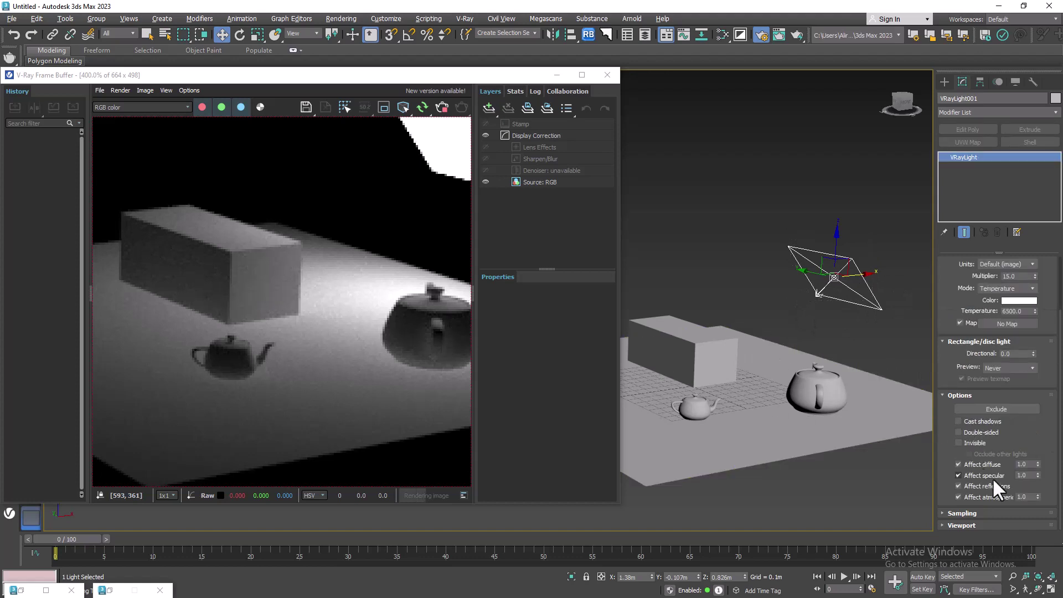
left_click(973, 420)
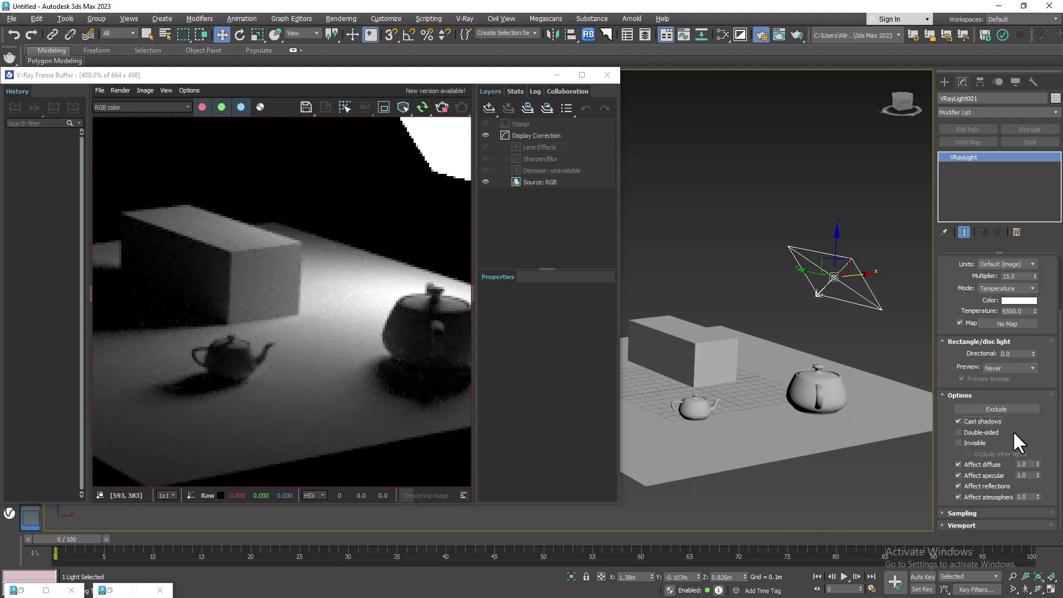
Turn the plane light's Double-sided option on and off while viewing the scene from further away.
left_click(981, 432)
scroll(391, 300, "down", 5)
middle_click_drag(847, 277, 832, 290, "alt")
left_click(959, 432)
Move the plane light along X until it is above the box and rotate it more upright, to about 68.57 degrees in Y.
left_click_drag(859, 283, 720, 295)
key("e")
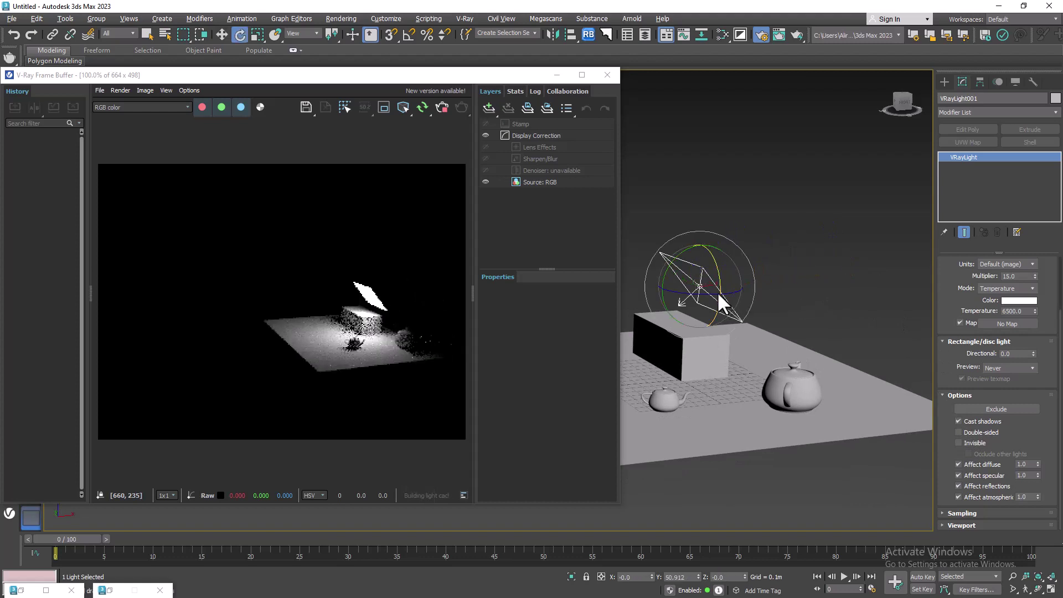
left_click_drag(679, 253, 705, 258)
Try the Double-sided option with the plane light above the box and check both sides in the render.
left_click(969, 431)
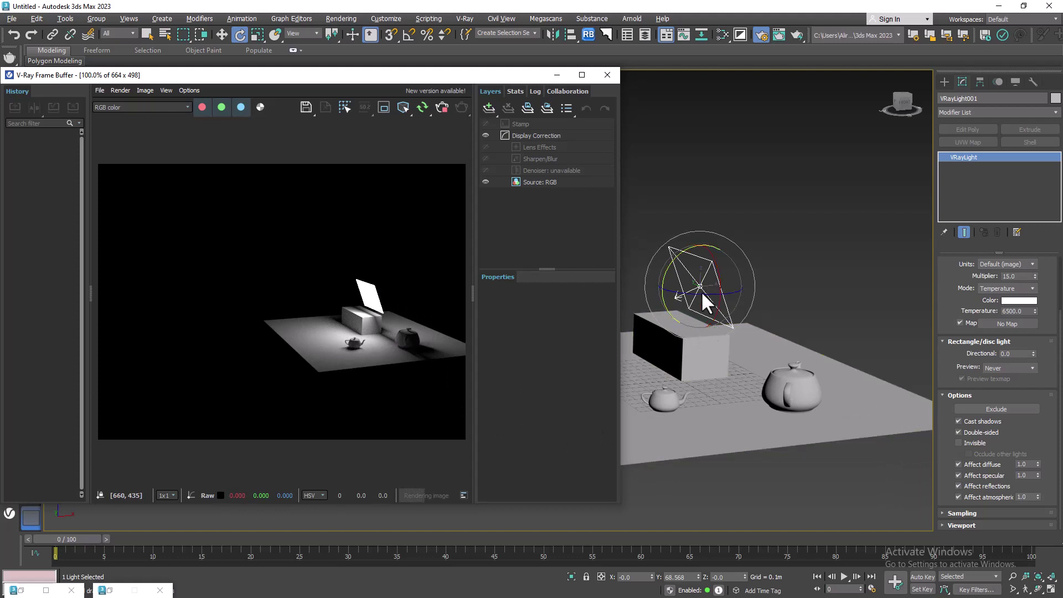
mouse_move(774, 299)
middle_mouse_down("alt")
mouse_move(710, 294)
mouse_move(723, 287)
mouse_move(729, 302)
mouse_move(776, 306)
middle_mouse_up("alt")
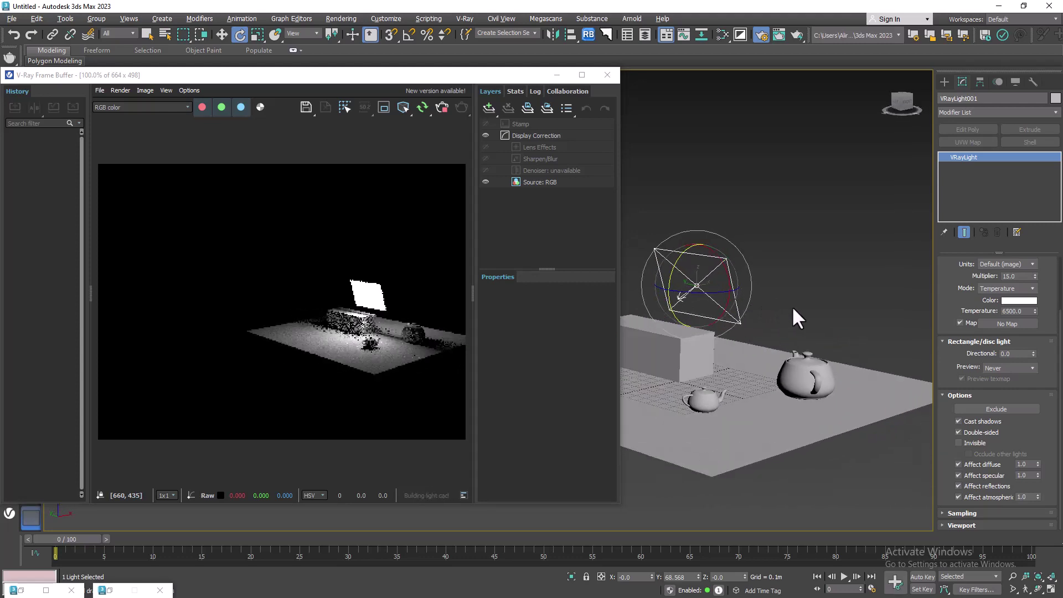
left_click(978, 434)
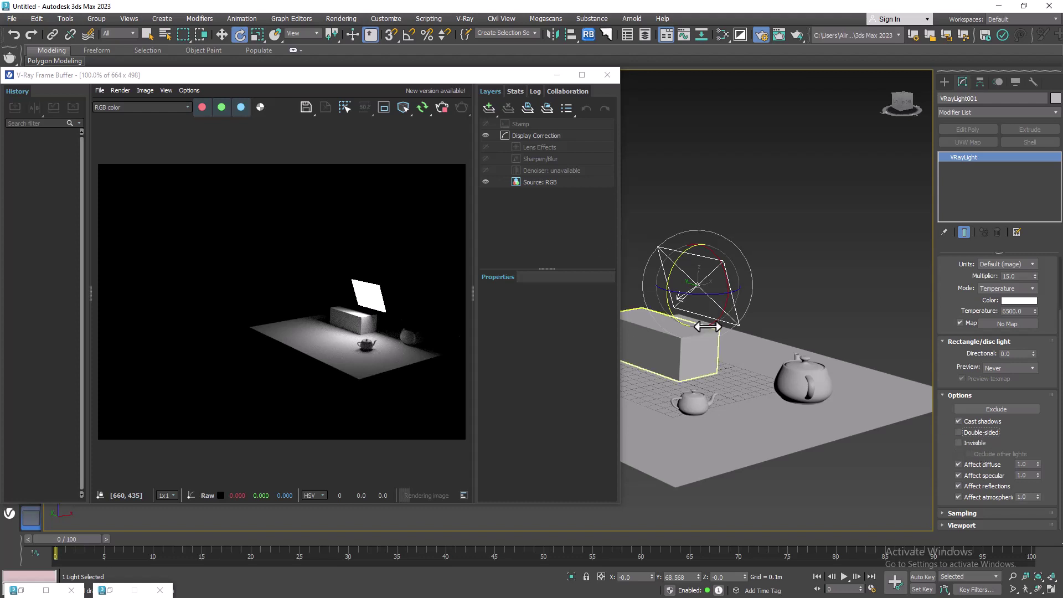
Move the plane light along X away from the box, to about 0.866 m.
key("w")
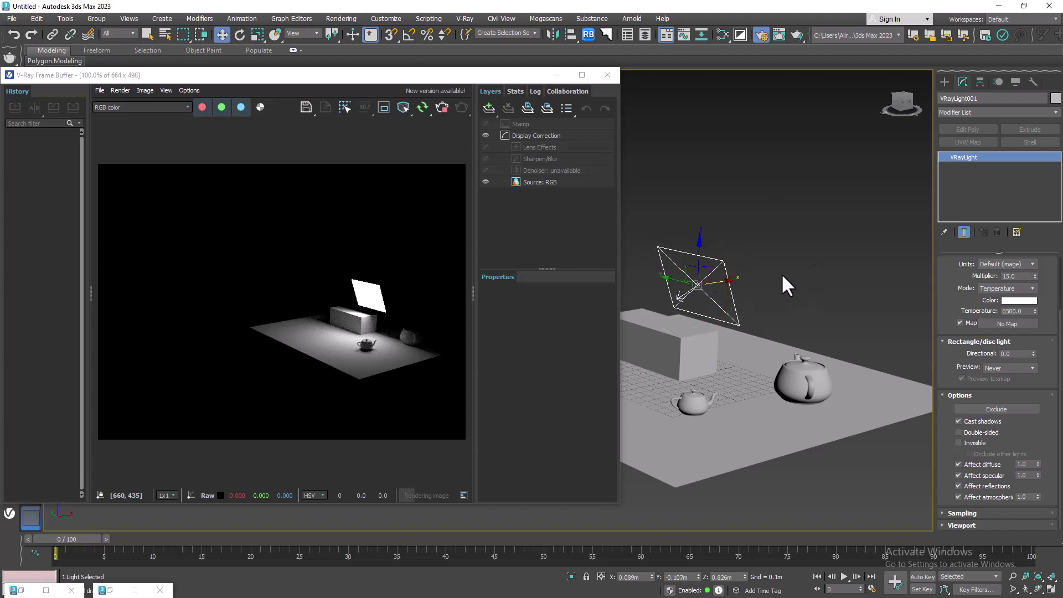
left_click_drag(710, 280, 771, 305)
middle_click_drag(771, 304, 753, 305, "alt")
left_click_drag(760, 280, 793, 285)
scroll(742, 343, "up", 3)
middle_click_drag(741, 340, 817, 340)
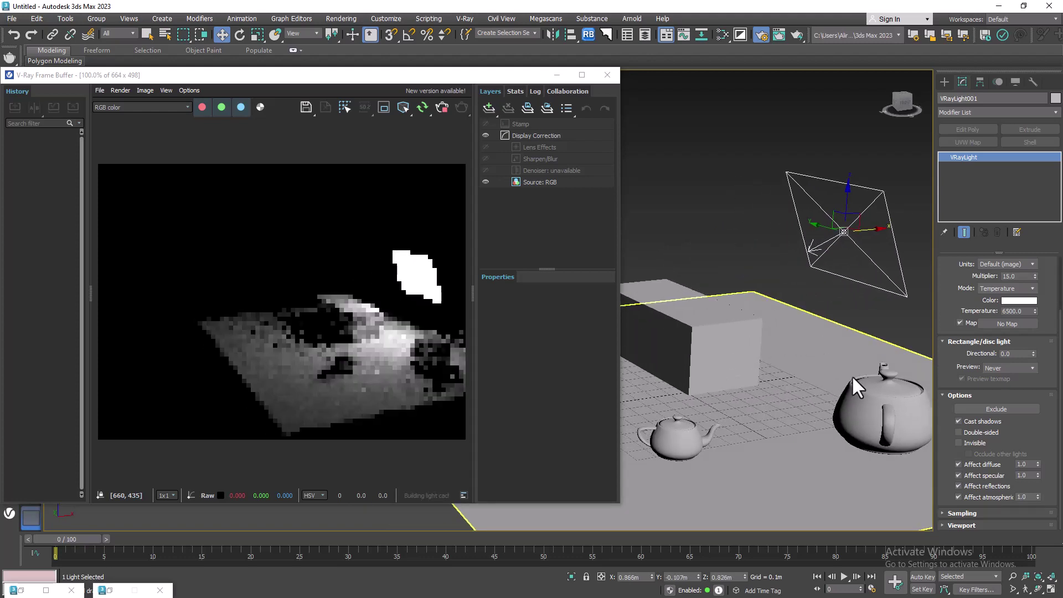
Make the plane light invisible, check the render, and make it visible again.
left_click(967, 444)
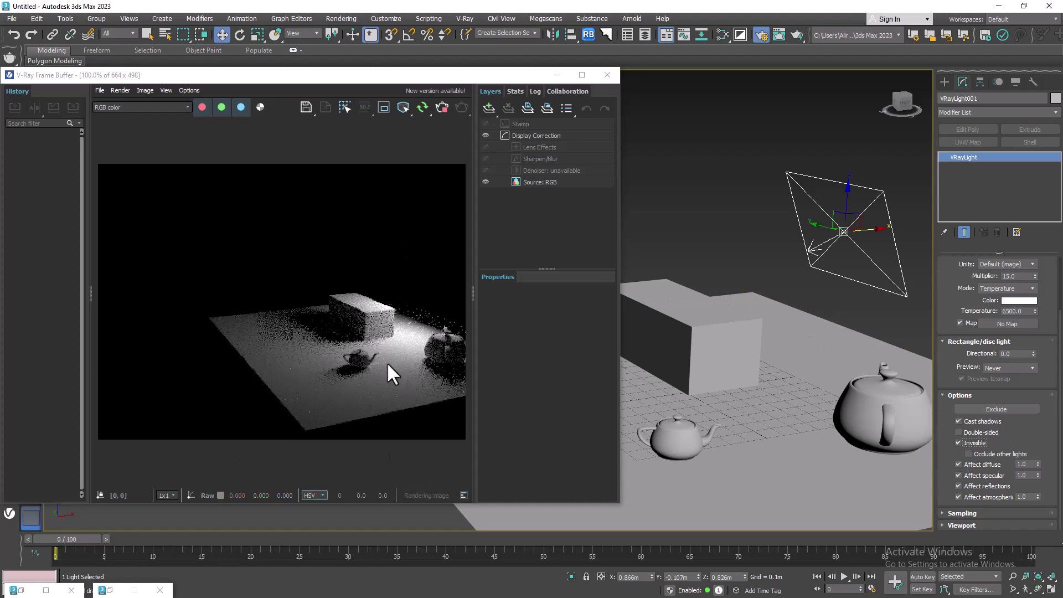
mouse_move(665, 319)
middle_mouse_down("alt")
mouse_move(696, 320)
mouse_move(648, 320)
middle_mouse_up("alt")
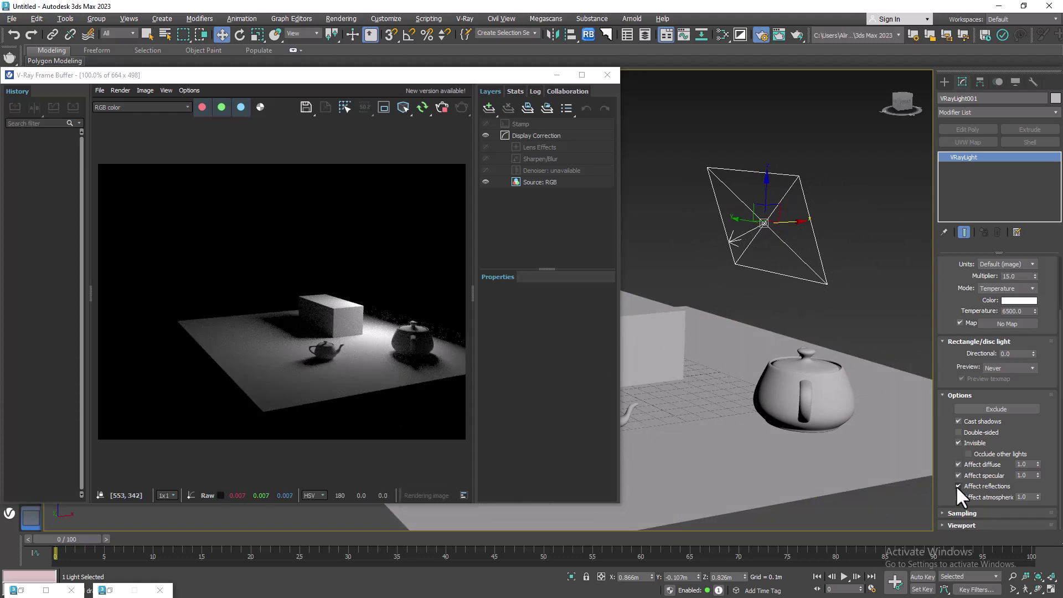
left_click(974, 444)
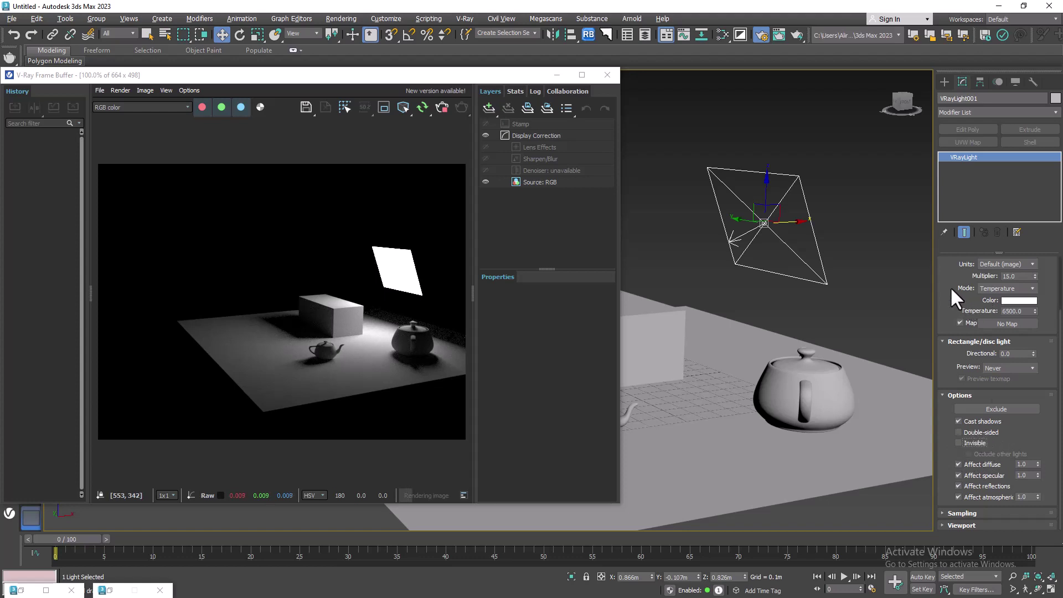
Switch the plane light off and back on to compare the render.
left_click_drag(939, 411, 939, 437)
scroll(958, 416, "up", 2)
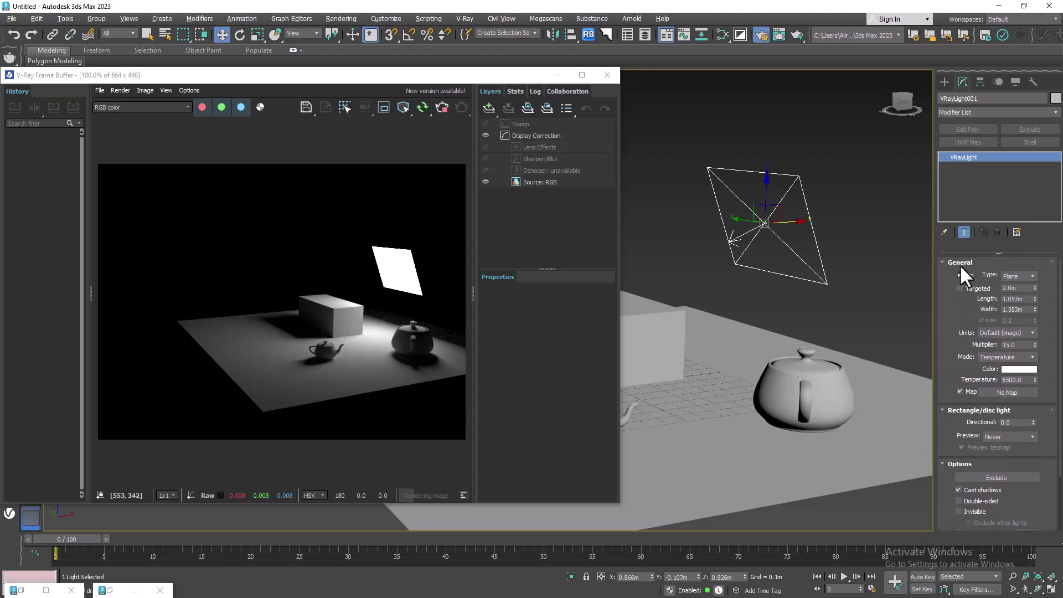
left_click(959, 275)
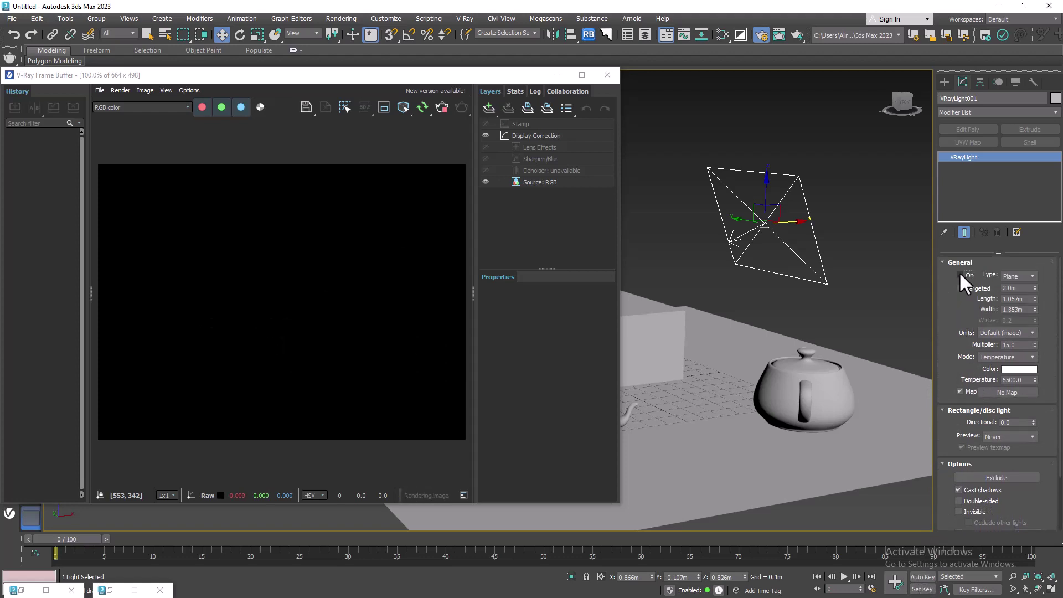
scroll(969, 415, "down", 3)
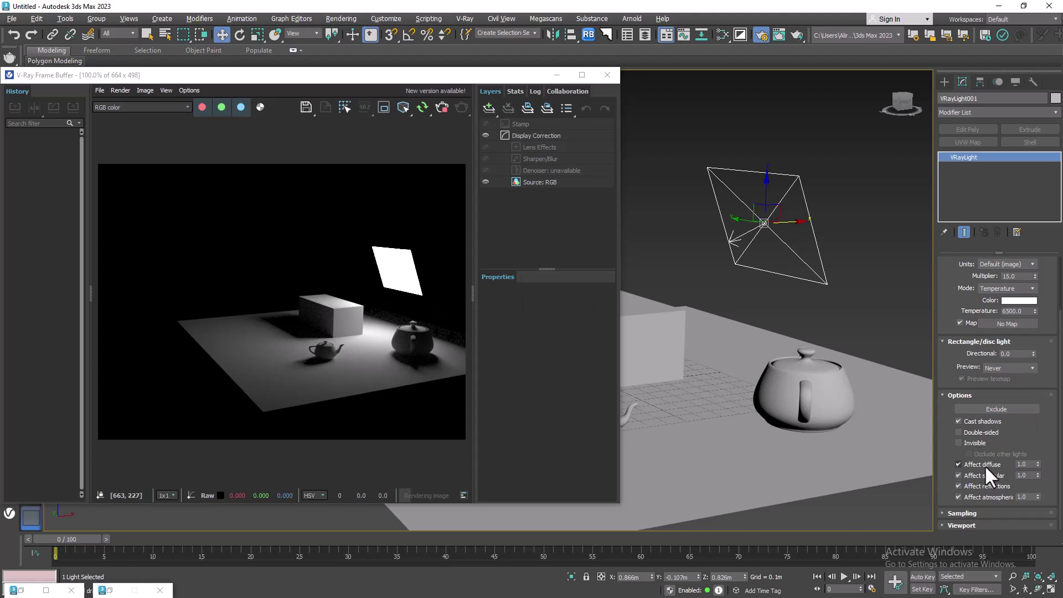
Try the plane light with Affect diffuse off and at 0.37, and restore it to enabled at 1.0.
left_click(959, 463)
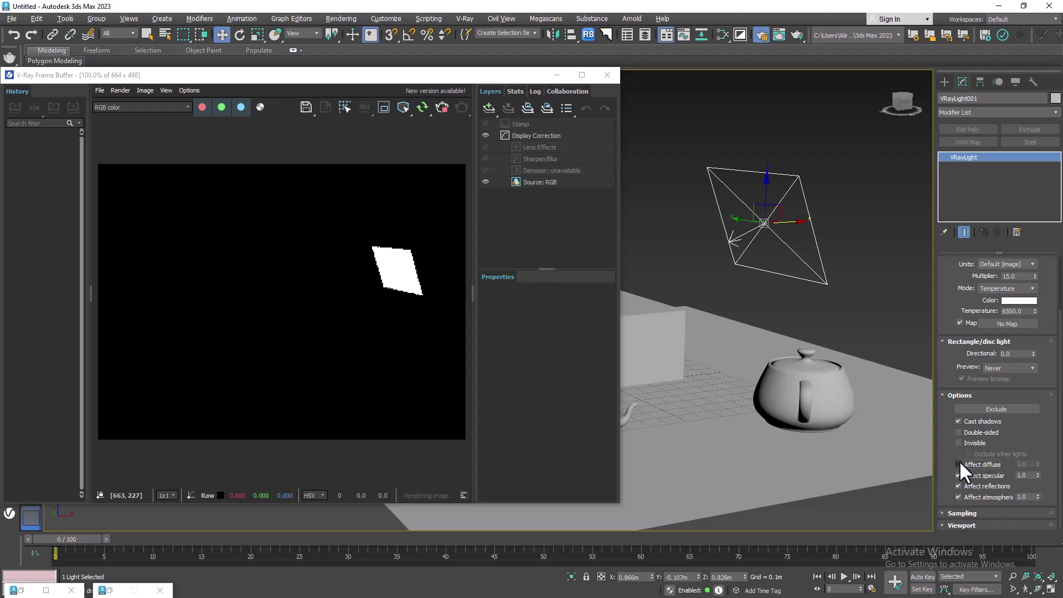
left_click(957, 464)
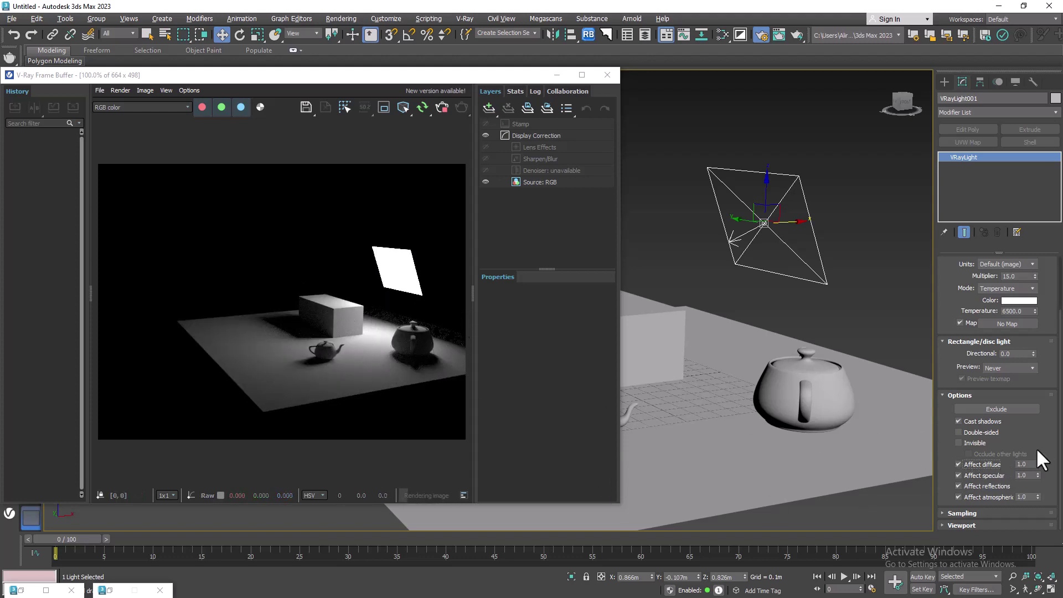
mouse_move(1037, 465)
left_mouse_down()
mouse_move(1040, 497)
mouse_move(1037, 466)
left_mouse_up()
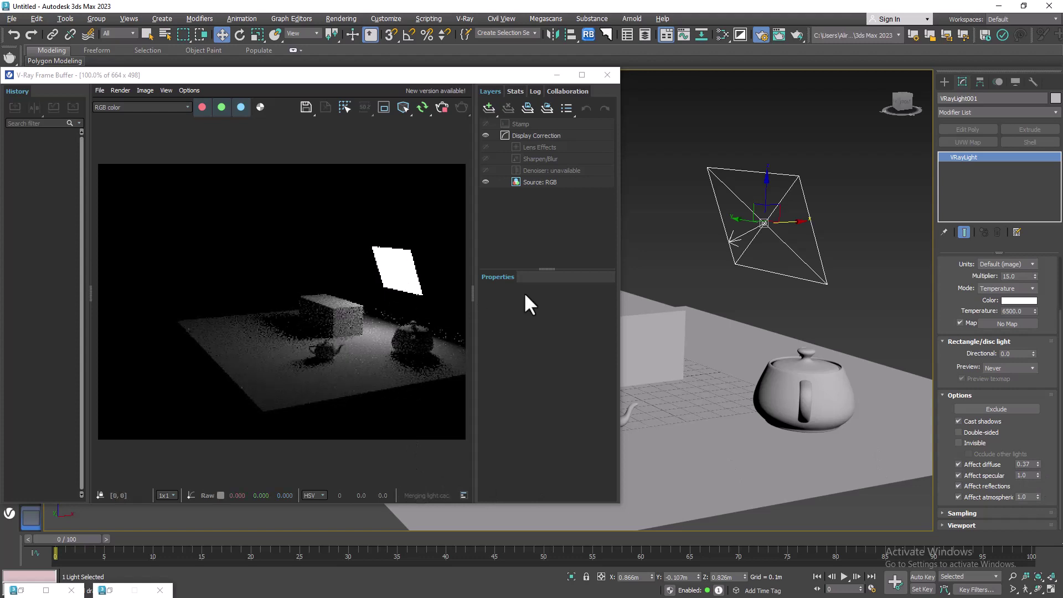
right_click(1039, 465)
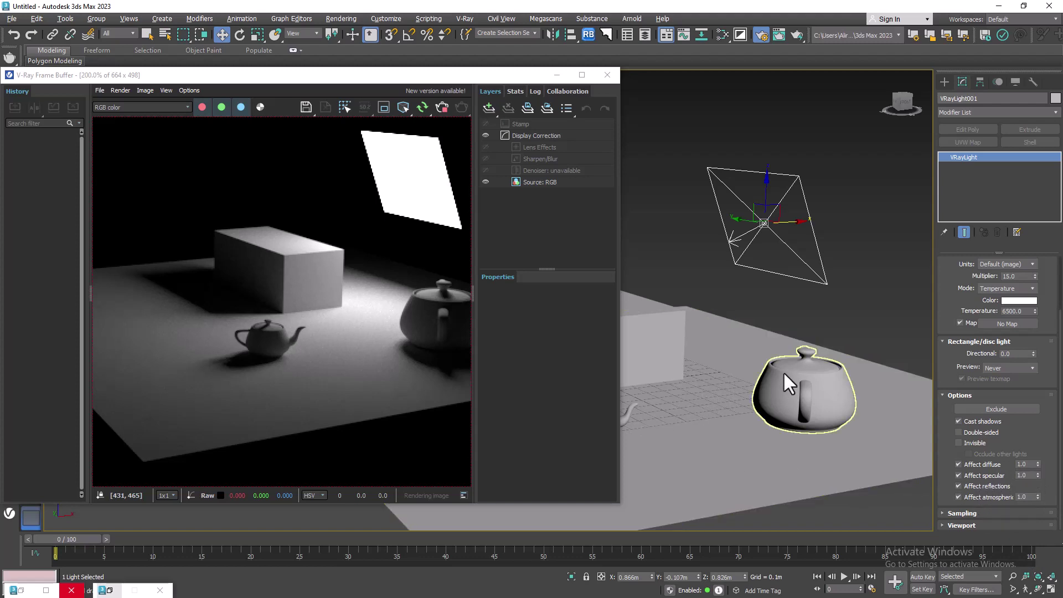
middle_click_drag(783, 371, 772, 375)
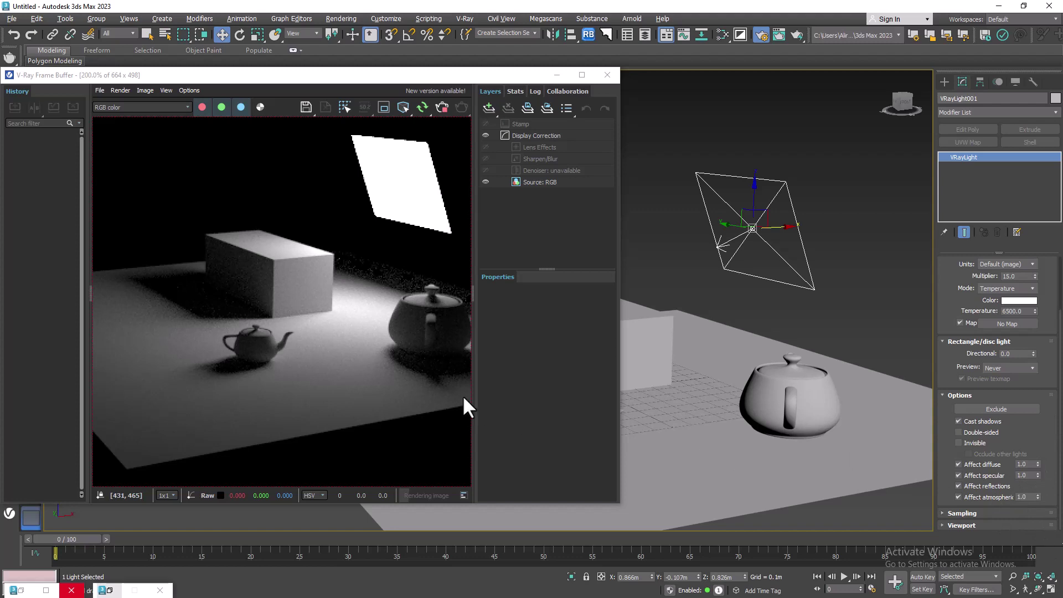
scroll(779, 394, "down", 3)
scroll(793, 389, "down", 1)
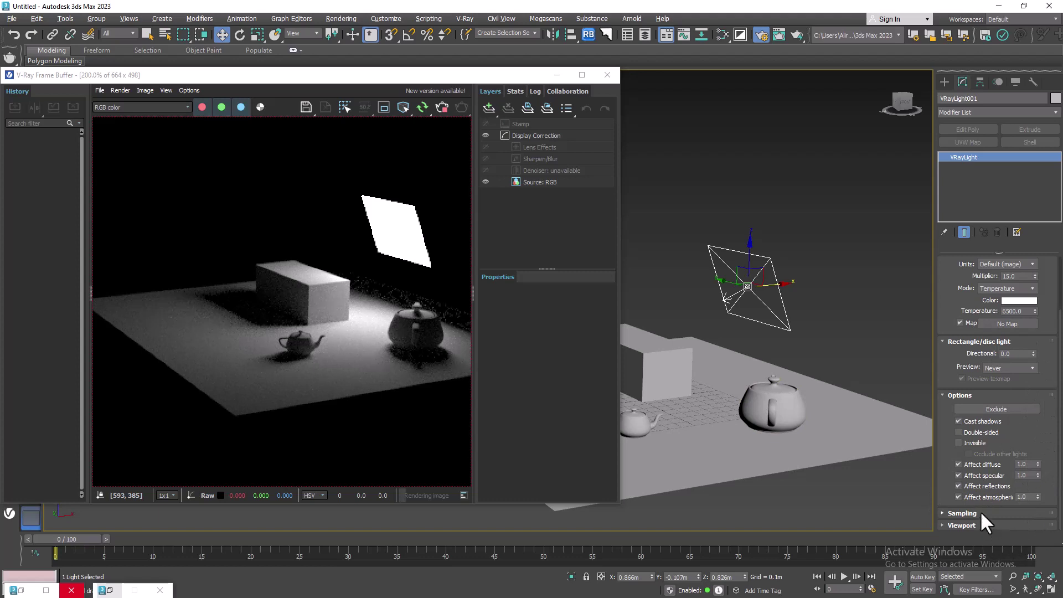
Expand the plane light's Sampling settings and bring back the minimized Render Setup window.
left_click(982, 511)
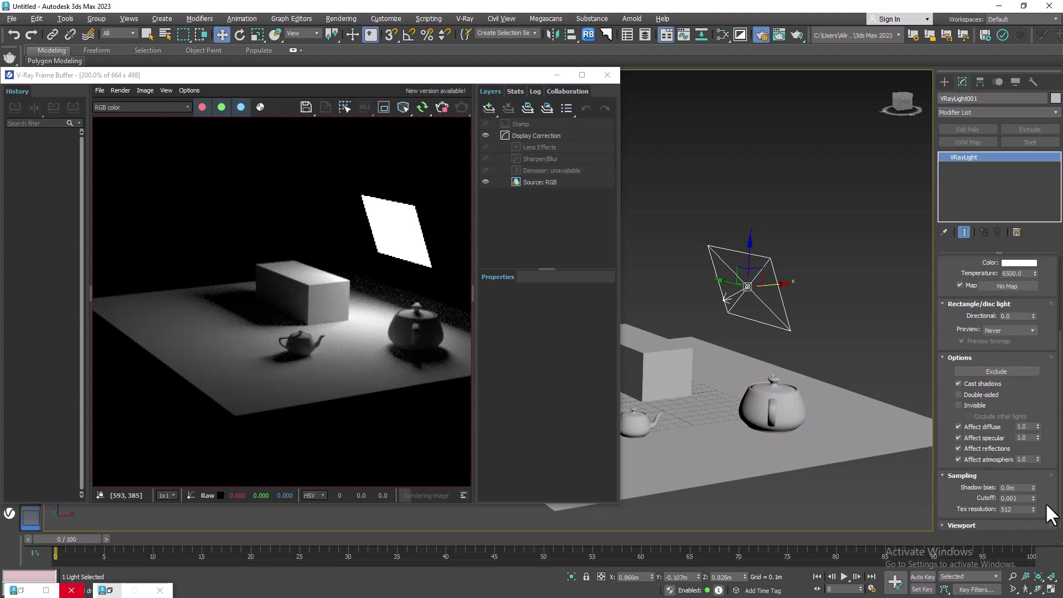
left_click(110, 590)
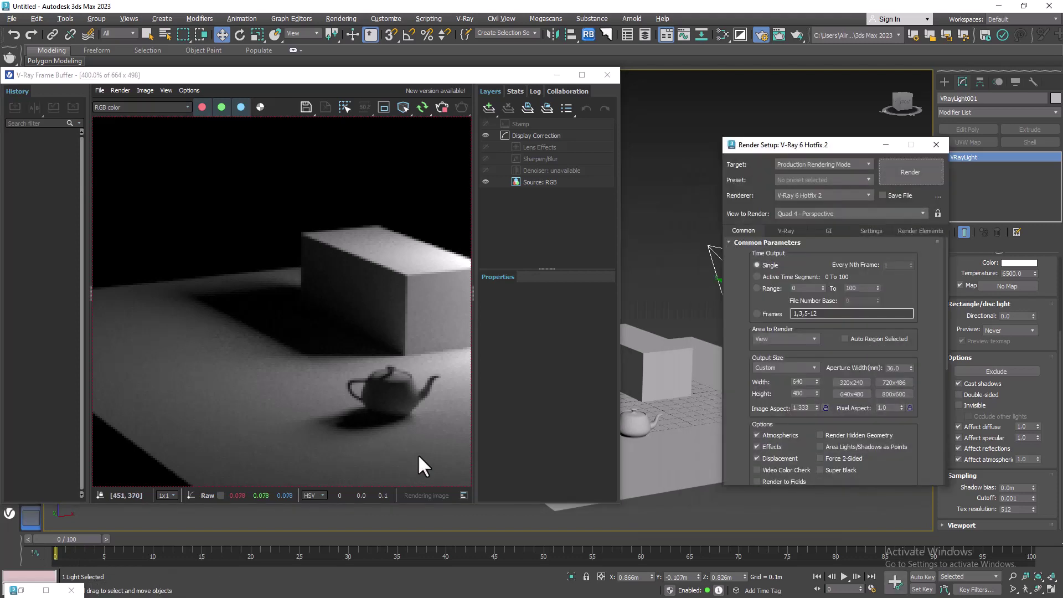
scroll(388, 426, "up", 1)
middle_click_drag(388, 426, 313, 388)
scroll(314, 388, "down", 3)
Lock the image aspect ratio and set the output width to 1800.
left_click(806, 383)
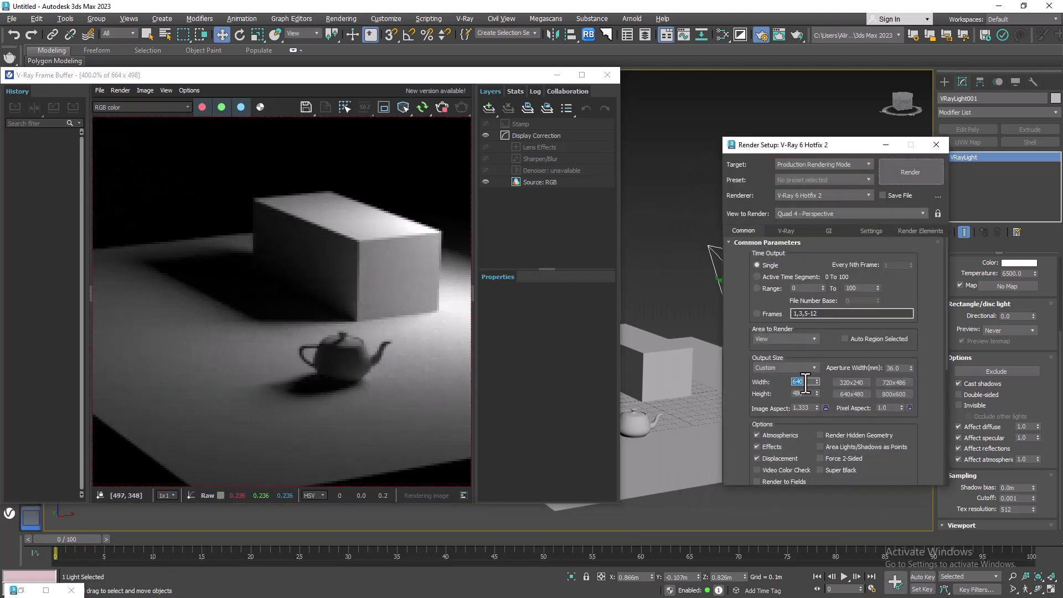
left_click(826, 408)
left_click(812, 383)
left_click(810, 383)
type("1800")
key("Return")
Try a production render of the perspective view at the new output size, and return to the interactive render.
left_click(895, 170)
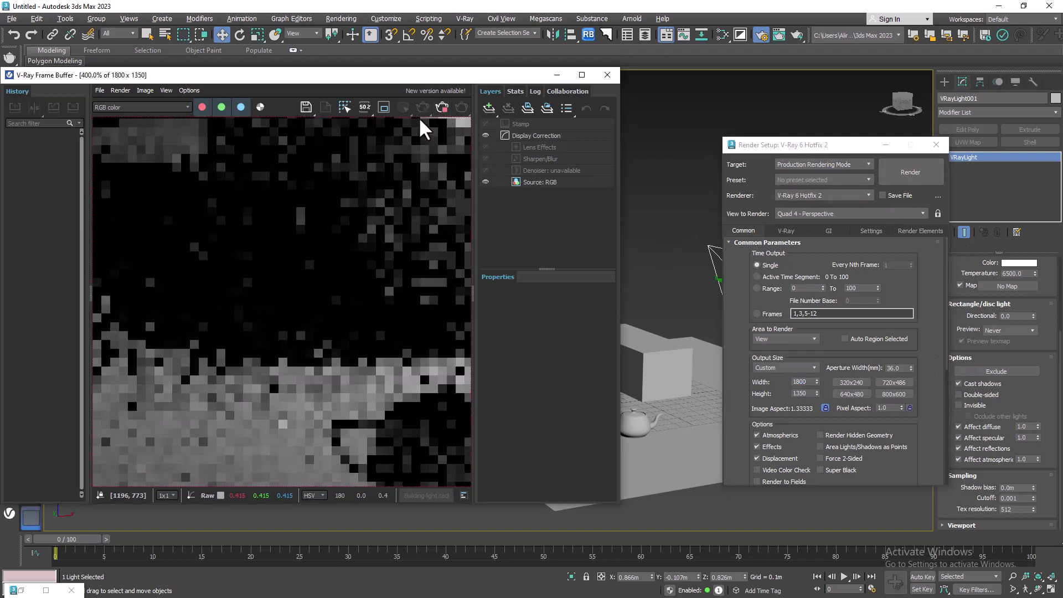
left_click_drag(450, 74, 475, 144)
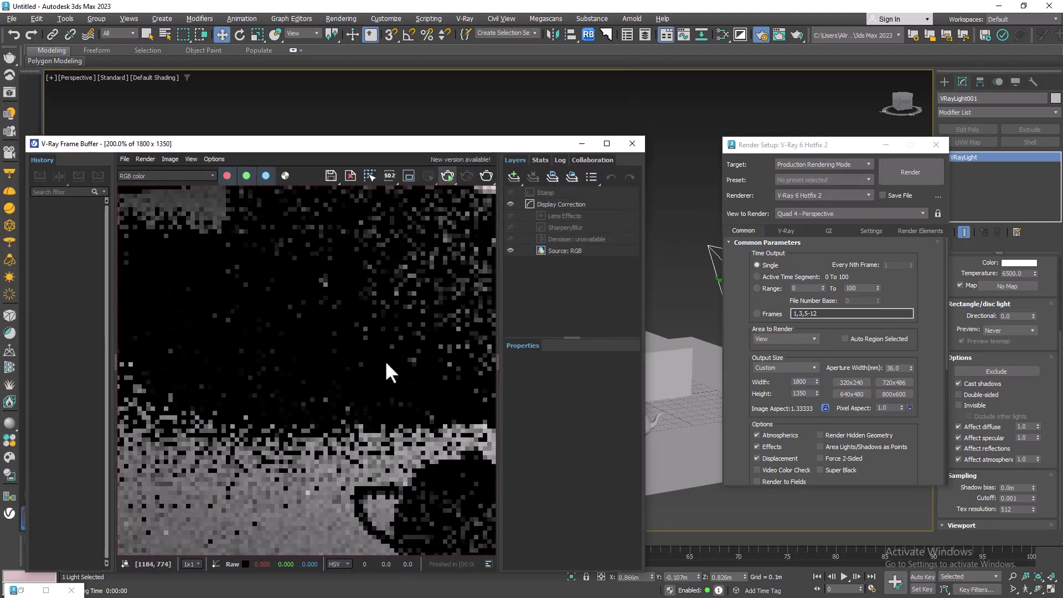
scroll(385, 360, "down", 2)
scroll(362, 415, "up", 3)
scroll(308, 447, "down", 4)
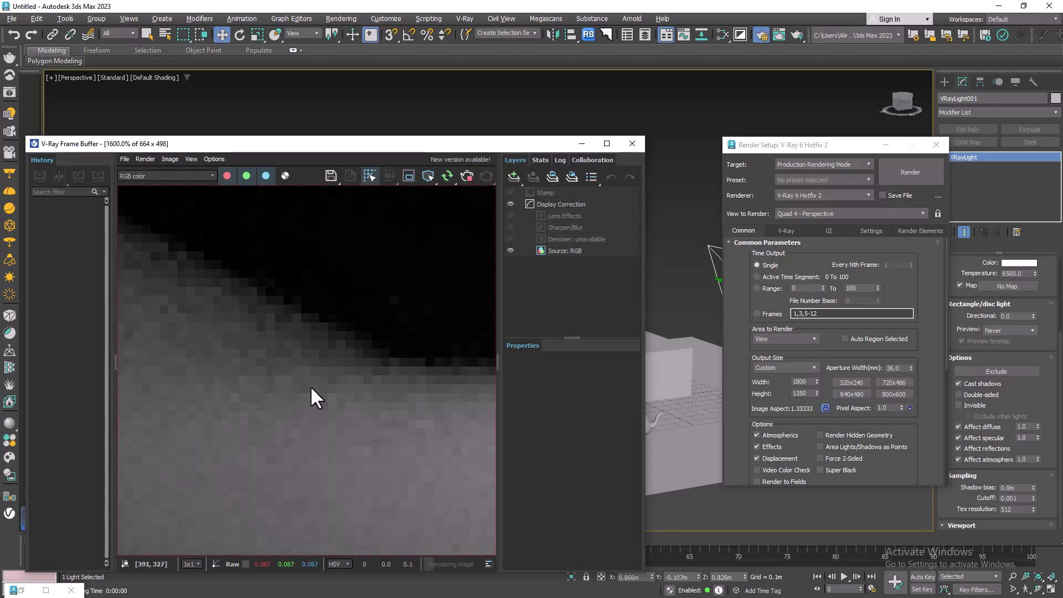
scroll(289, 388, "down", 1)
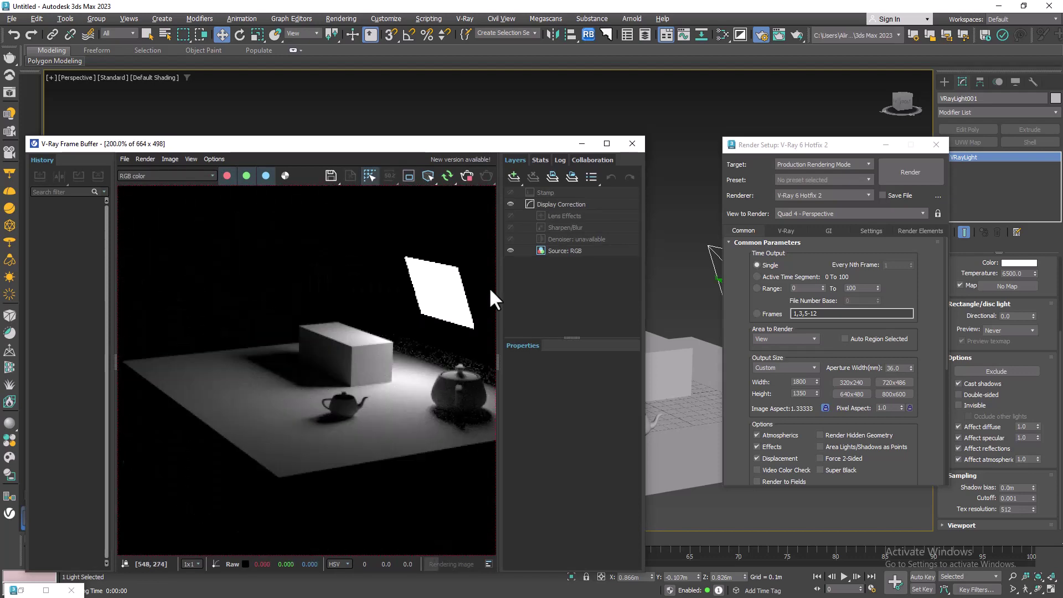
Examine the box's shadow on the plane, especially along the box's base, in close-up in the interactive render.
scroll(441, 337, "up", 2)
middle_click_drag(356, 387, 406, 369)
middle_click_drag(302, 397, 439, 381)
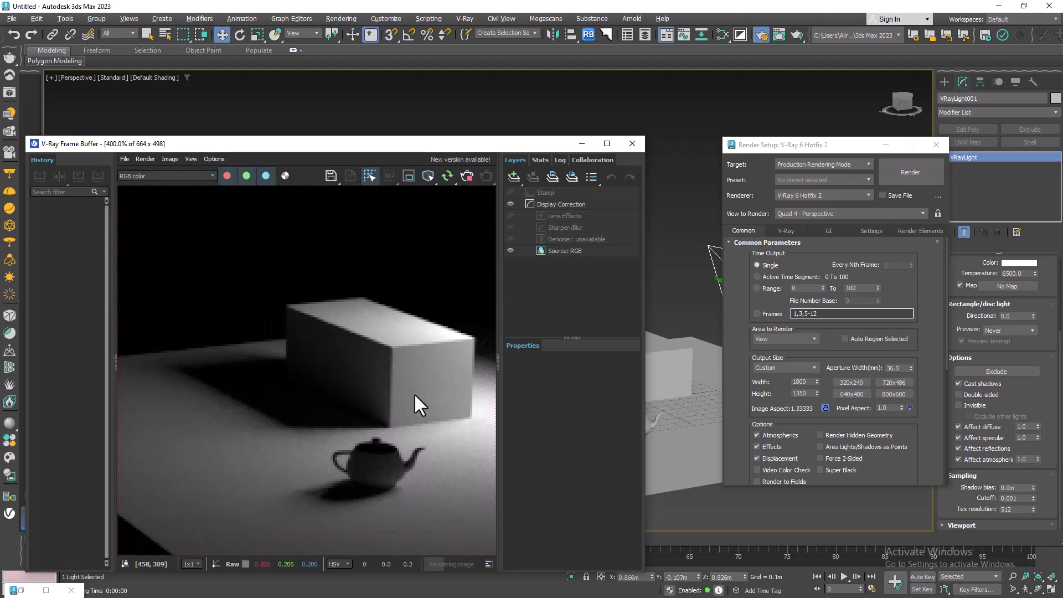
scroll(227, 421, "up", 1)
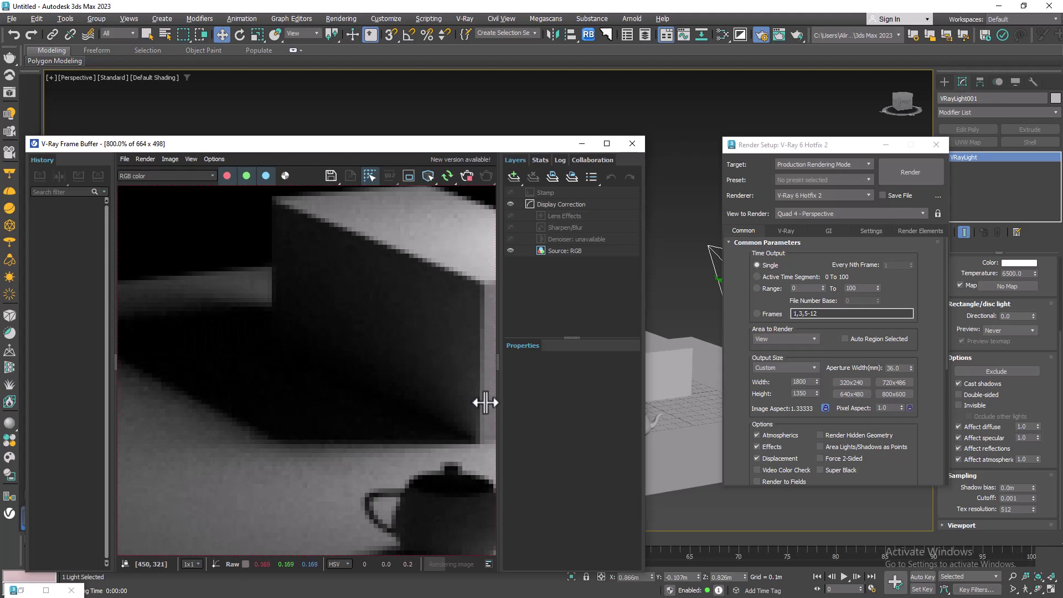
middle_click_drag(402, 410, 473, 392)
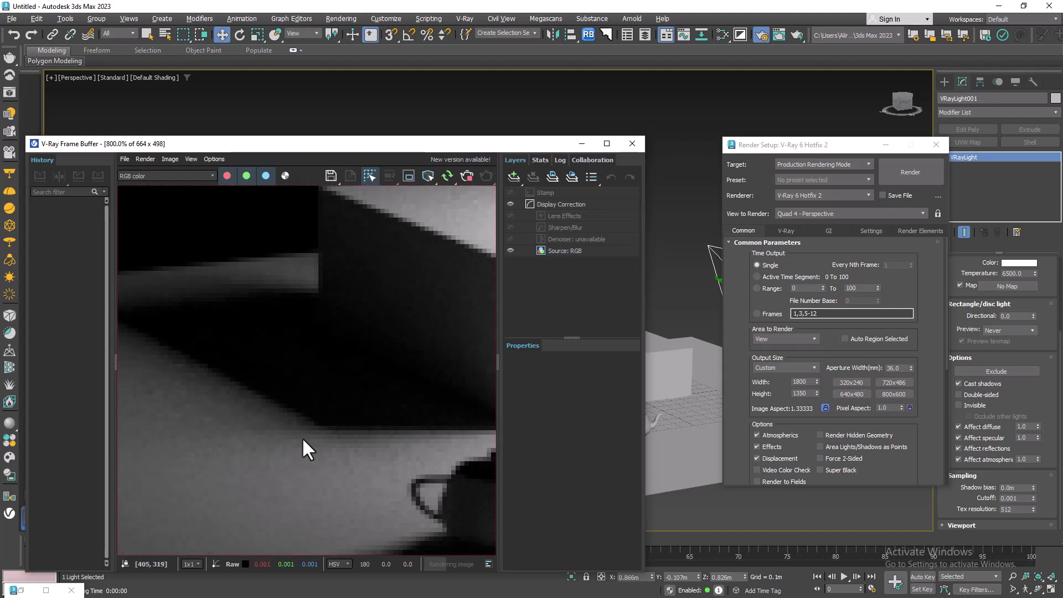
scroll(307, 437, "down", 4)
scroll(290, 382, "up", 4)
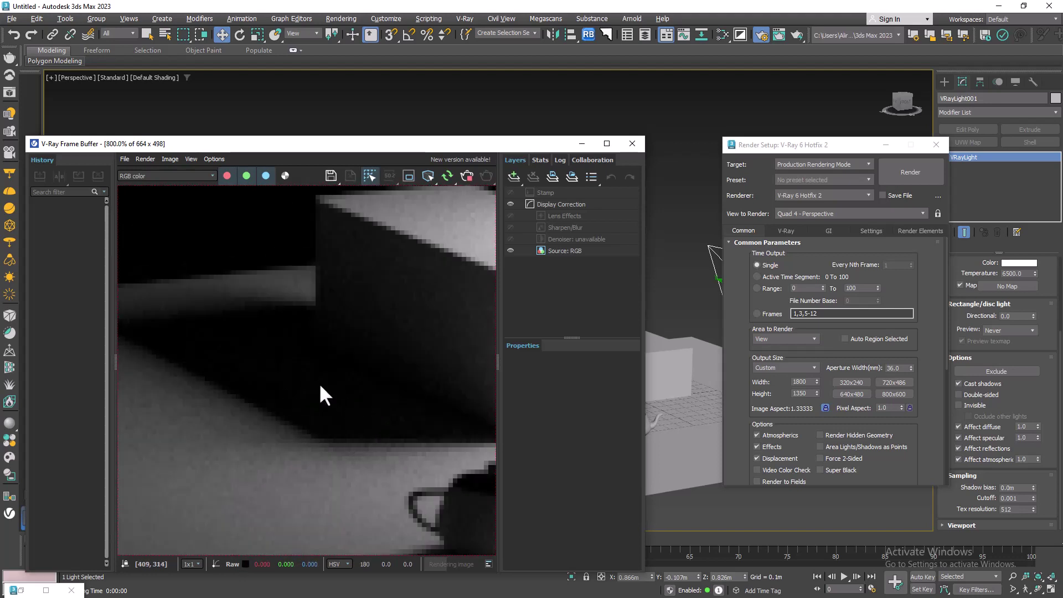
scroll(336, 404, "up", 1)
scroll(349, 421, "up", 1)
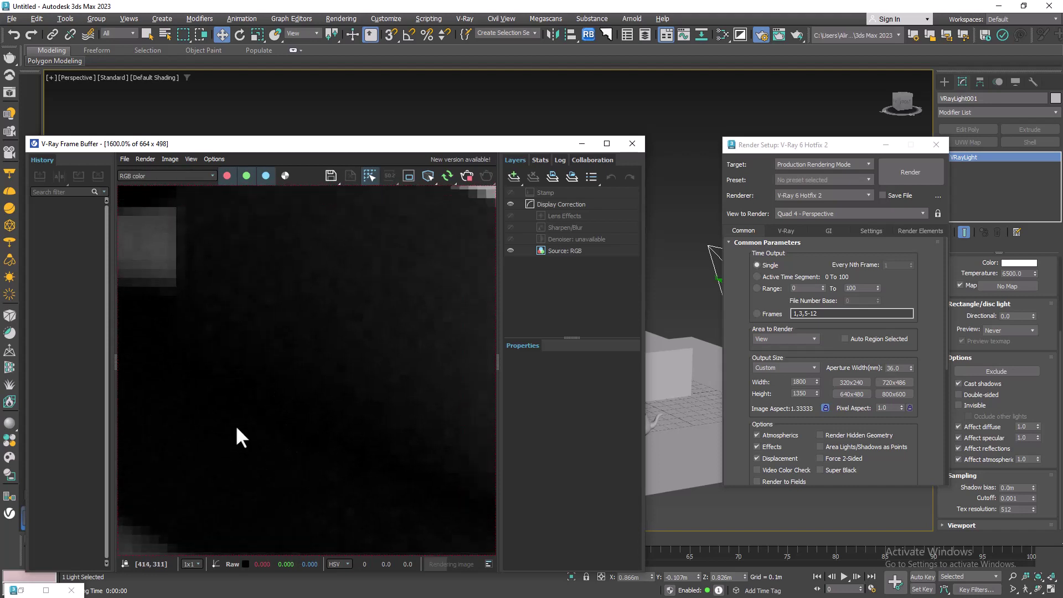
middle_click_drag(311, 471, 345, 399)
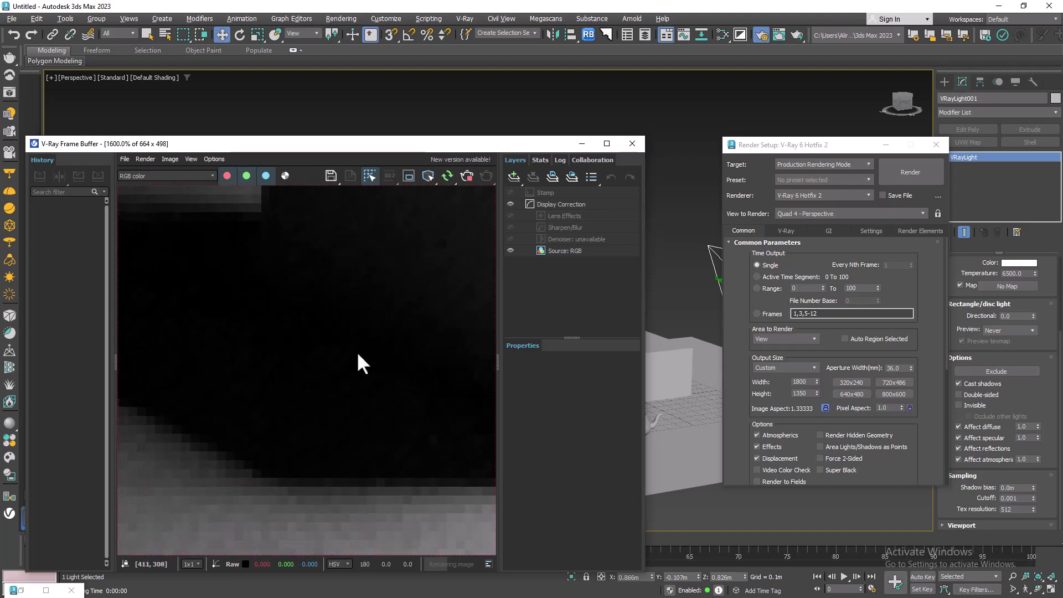
scroll(362, 357, "down", 1)
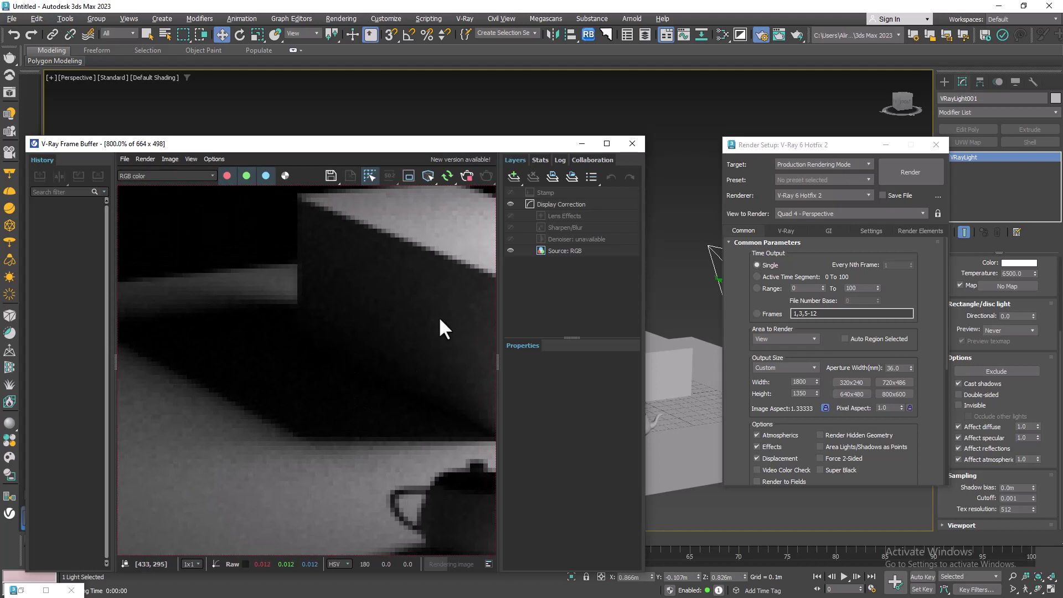
middle_click_drag(440, 317, 402, 329)
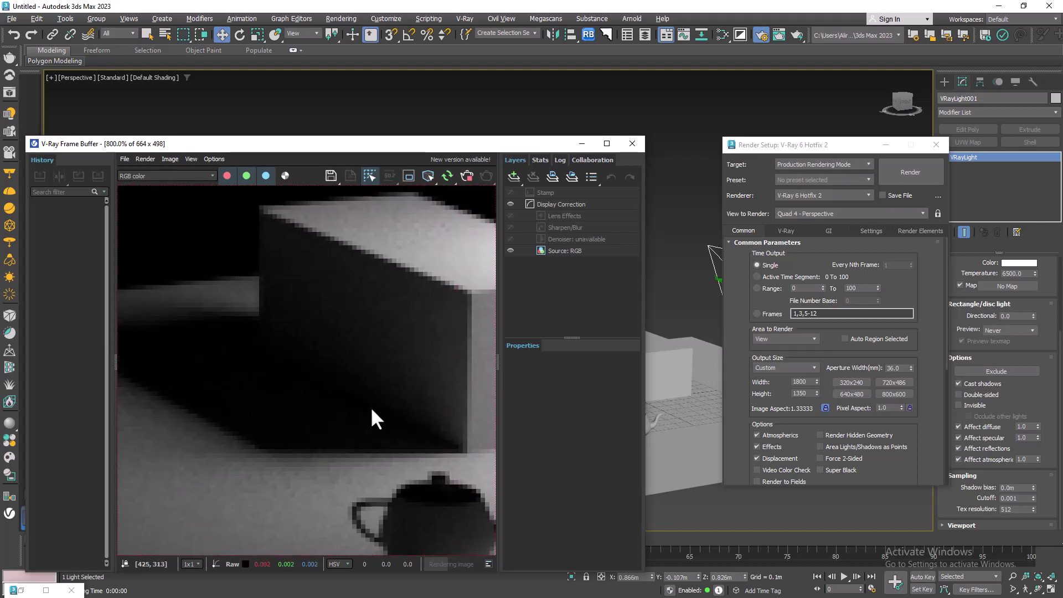
middle_click_drag(373, 407, 325, 427)
middle_click_drag(268, 444, 331, 395)
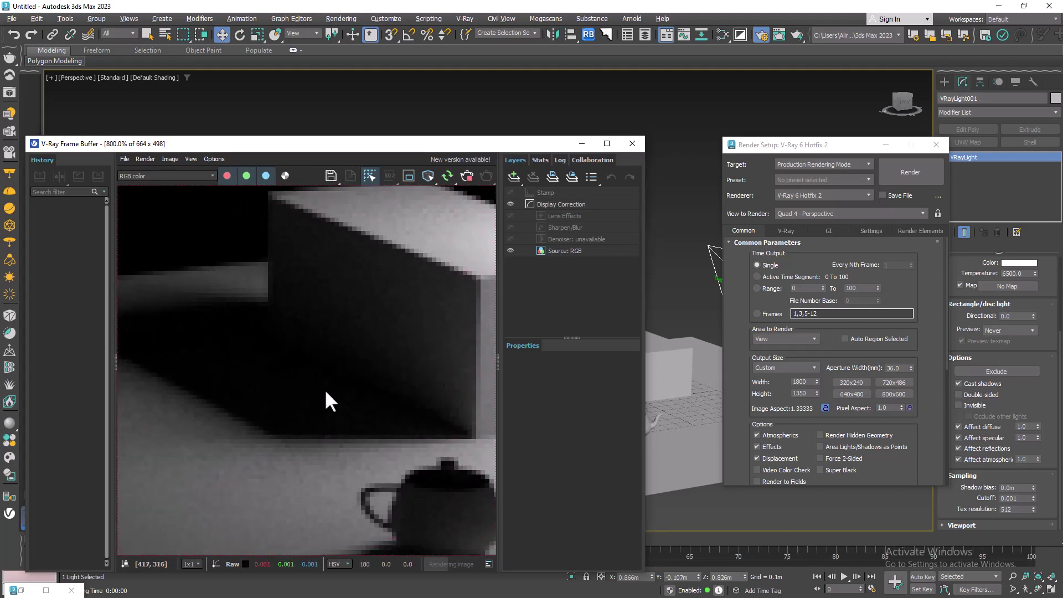
scroll(330, 391, "up", 1)
middle_click_drag(292, 465, 360, 340)
scroll(360, 340, "down", 1)
Compare the area around the small teapot with the outer edge of the box's shadow in the render.
middle_click_drag(406, 416, 144, 443)
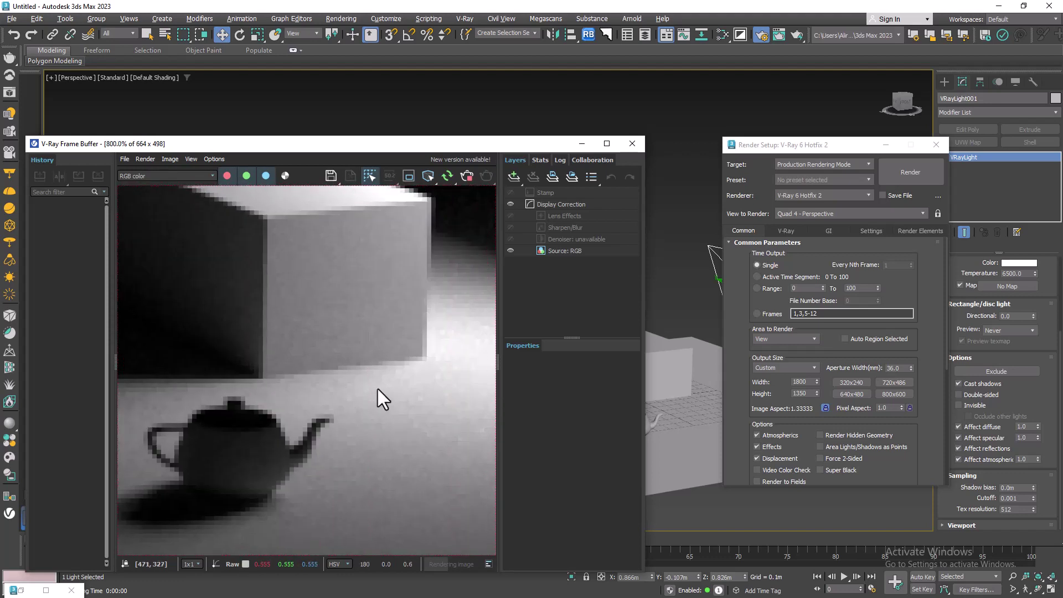
middle_click_drag(378, 388, 332, 427)
middle_click_drag(275, 447, 495, 378)
middle_click_drag(349, 424, 515, 409)
scroll(308, 407, "down", 1)
middle_click_drag(386, 381, 325, 400)
middle_click_drag(348, 353, 407, 366)
scroll(334, 393, "up", 2)
scroll(334, 390, "down", 1)
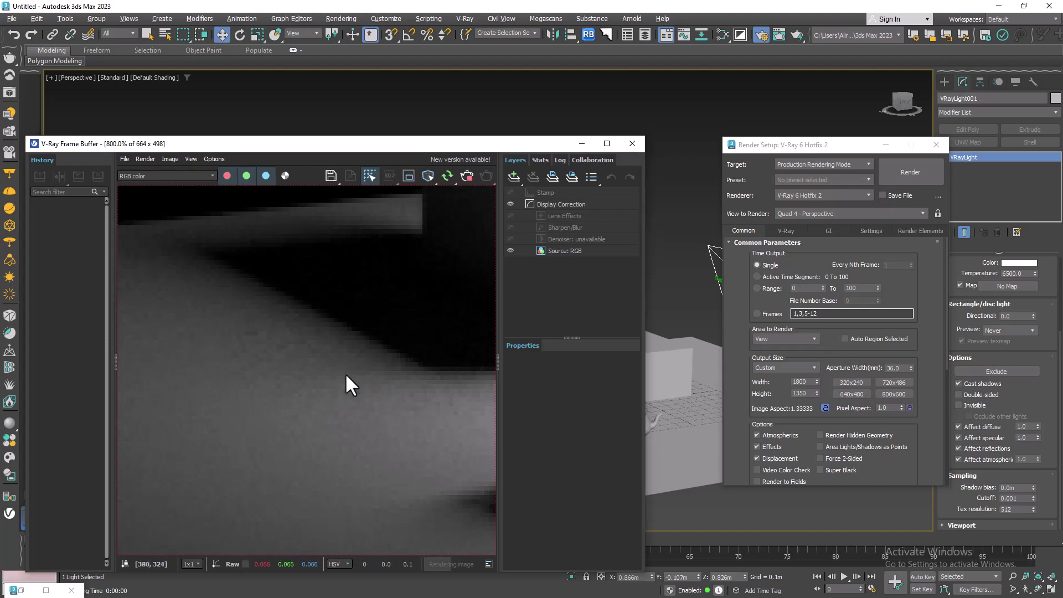
Examine the softness of the small teapot's shadow tip in close-up.
middle_click_drag(367, 408, 302, 332)
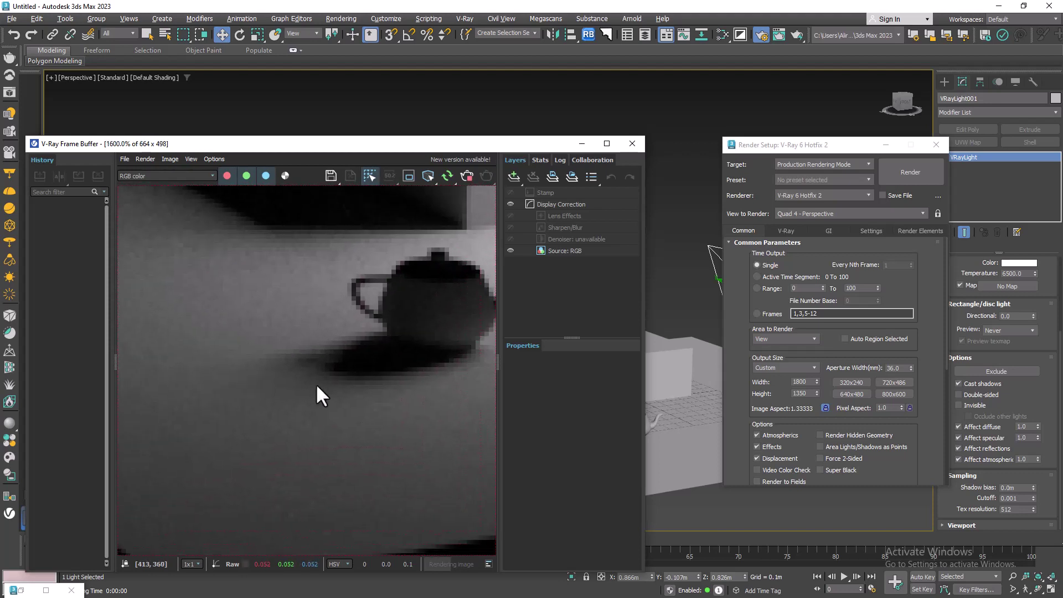
scroll(318, 391, "up", 1)
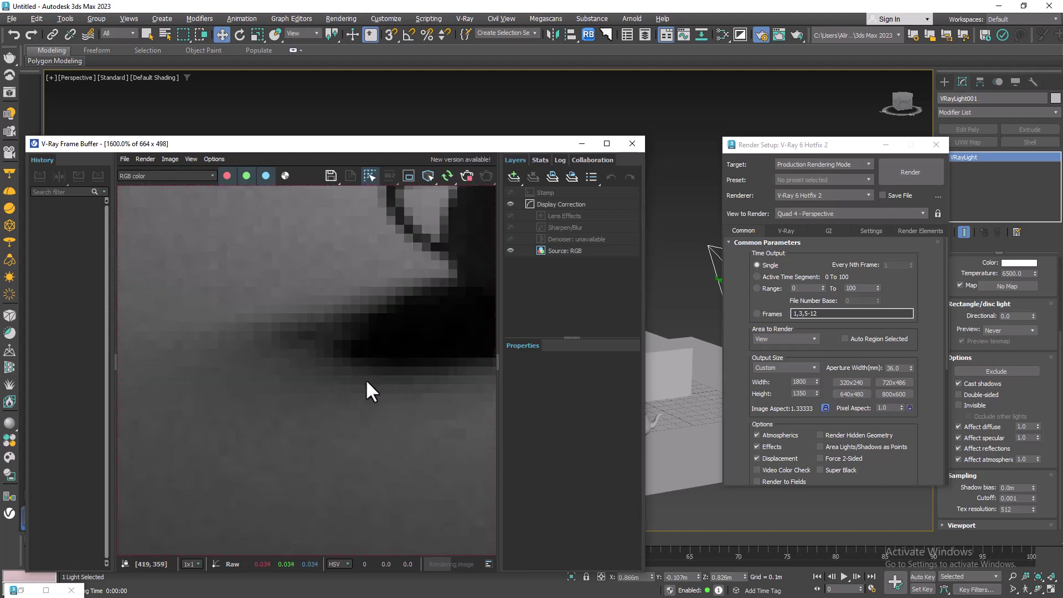
scroll(349, 399, "down", 2)
scroll(389, 371, "up", 1)
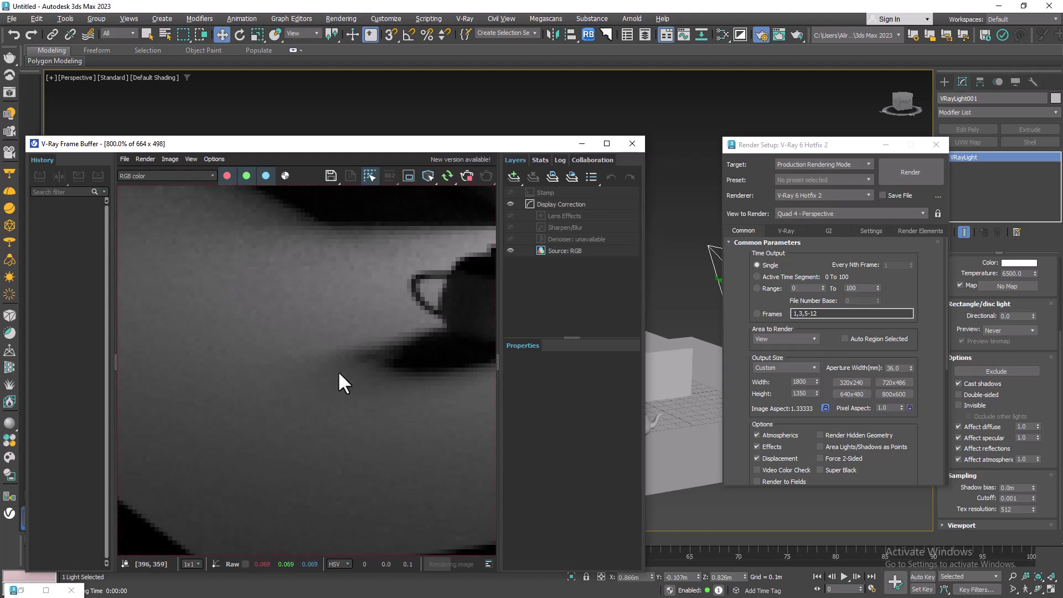
scroll(346, 384, "up", 1)
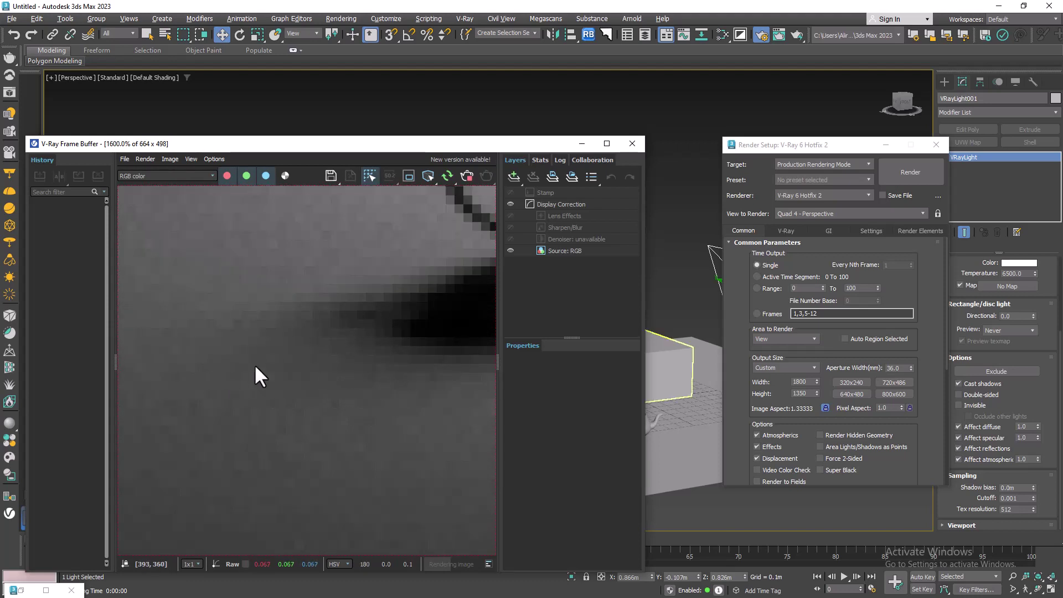
scroll(345, 304, "down", 1)
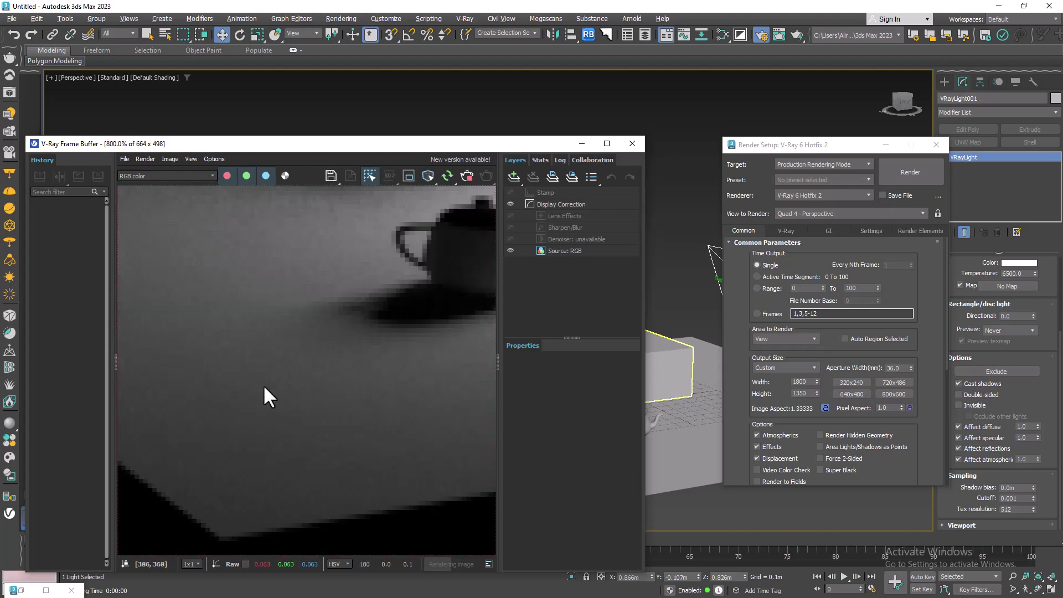
middle_click_drag(390, 298, 318, 332)
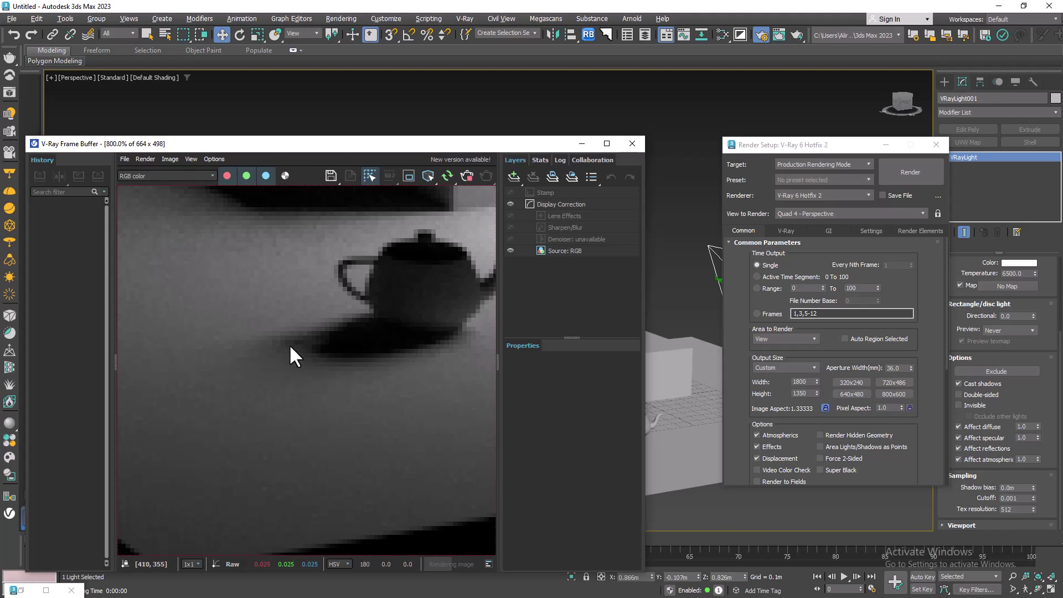
Recheck the blurred boundary of the box's shadow on the plane at closer zoom.
middle_click_drag(288, 343, 394, 409)
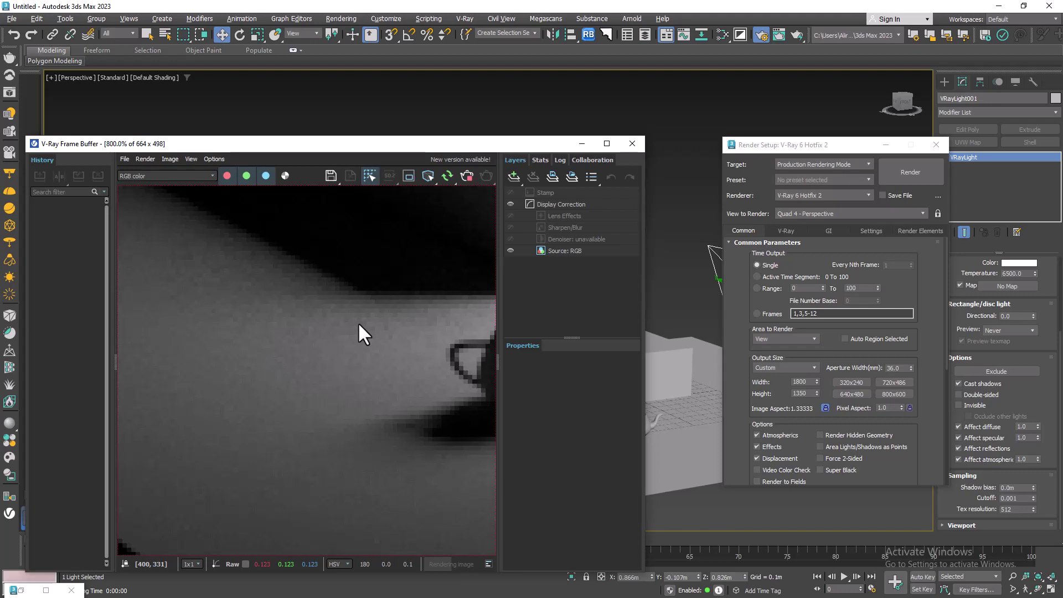
scroll(332, 344, "down", 2)
scroll(345, 354, "up", 2)
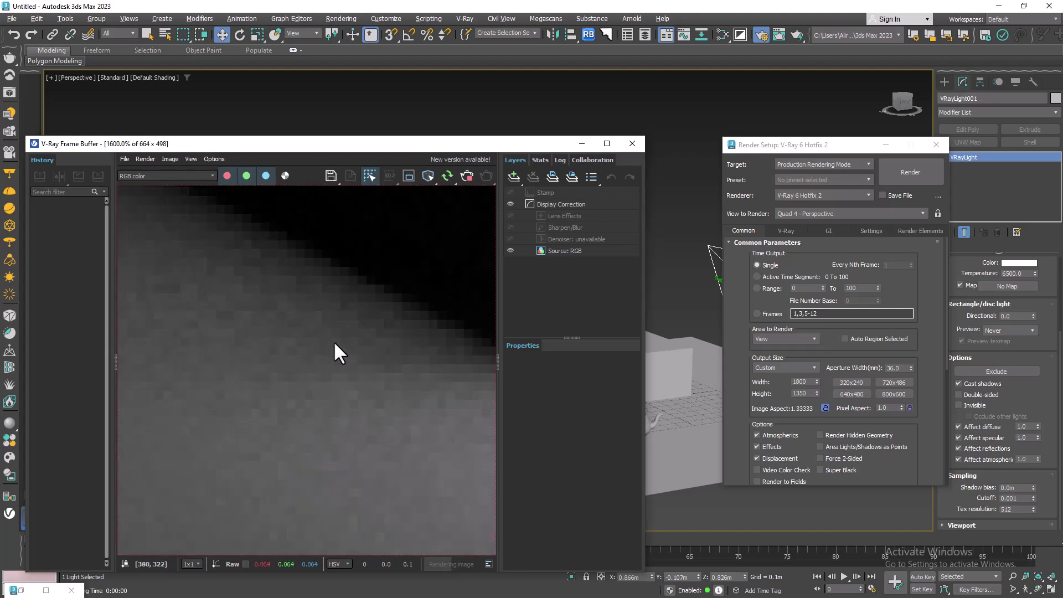
scroll(307, 370, "down", 1)
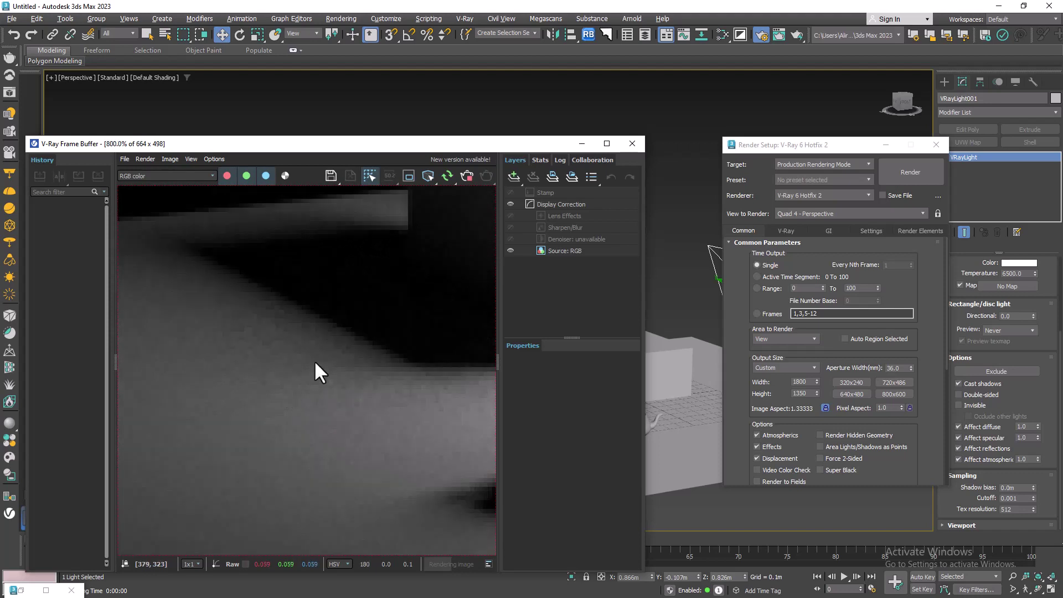
scroll(322, 372, "up", 1)
scroll(349, 414, "down", 1)
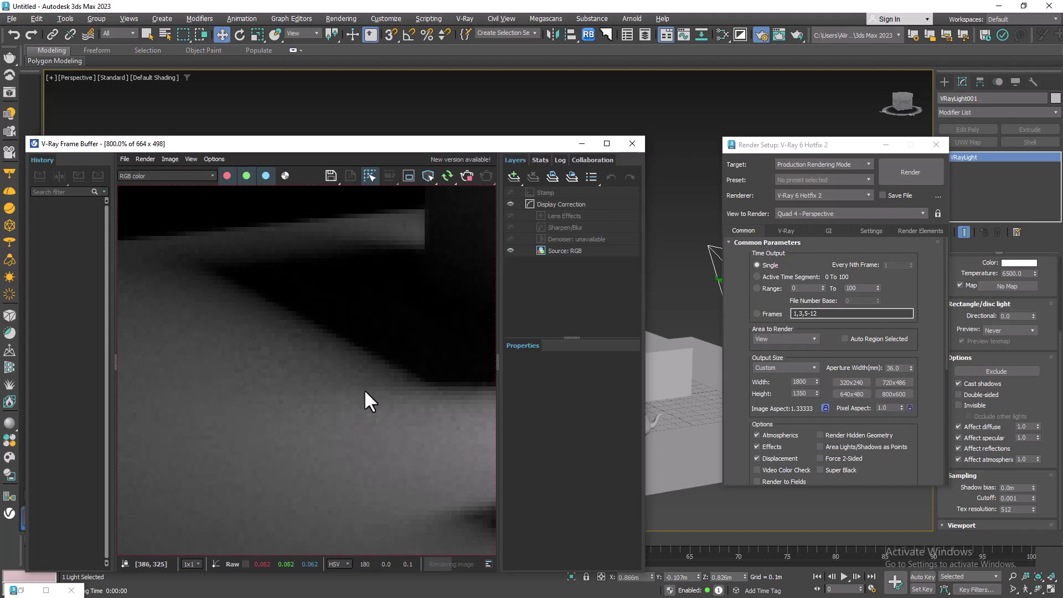
Move the Render Setup window away from the light's parameters and review the whole scene in the render.
left_click_drag(823, 152, 753, 124)
left_click(1044, 487)
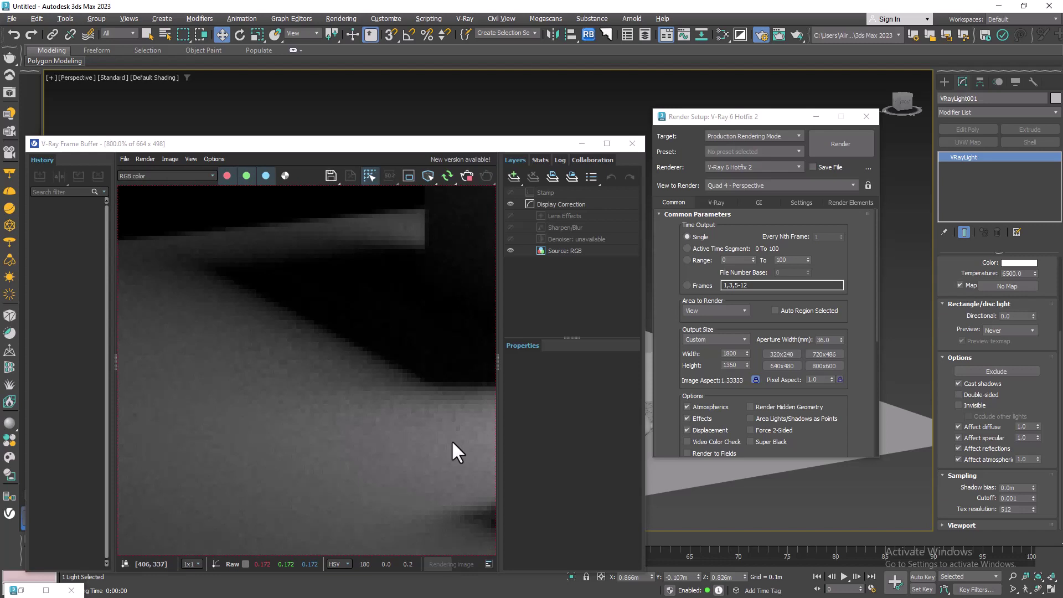
scroll(382, 430, "down", 4)
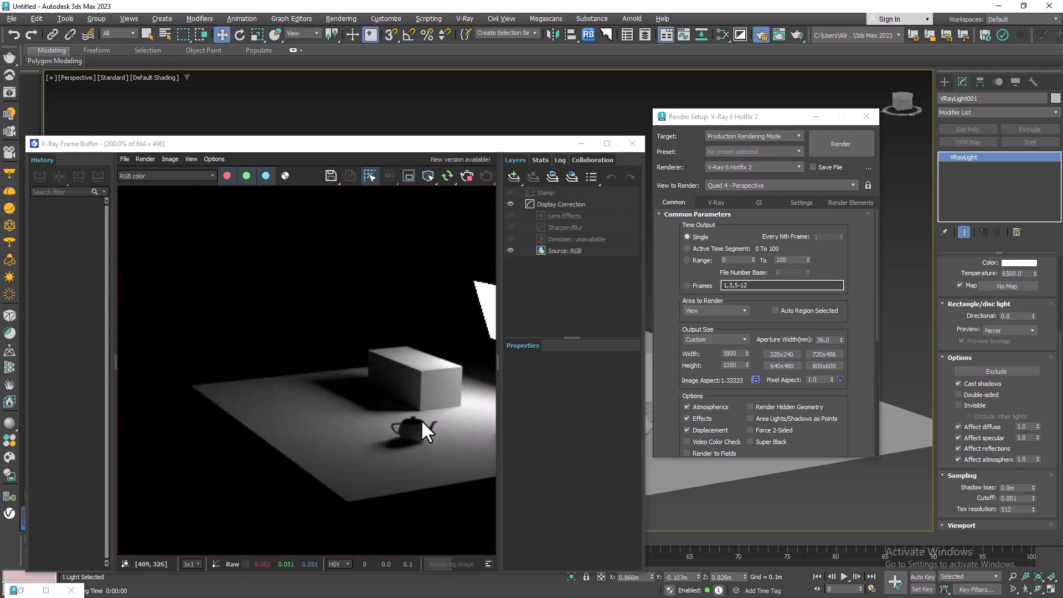
middle_click_drag(415, 430, 275, 419)
scroll(319, 418, "up", 1)
scroll(354, 413, "down", 1)
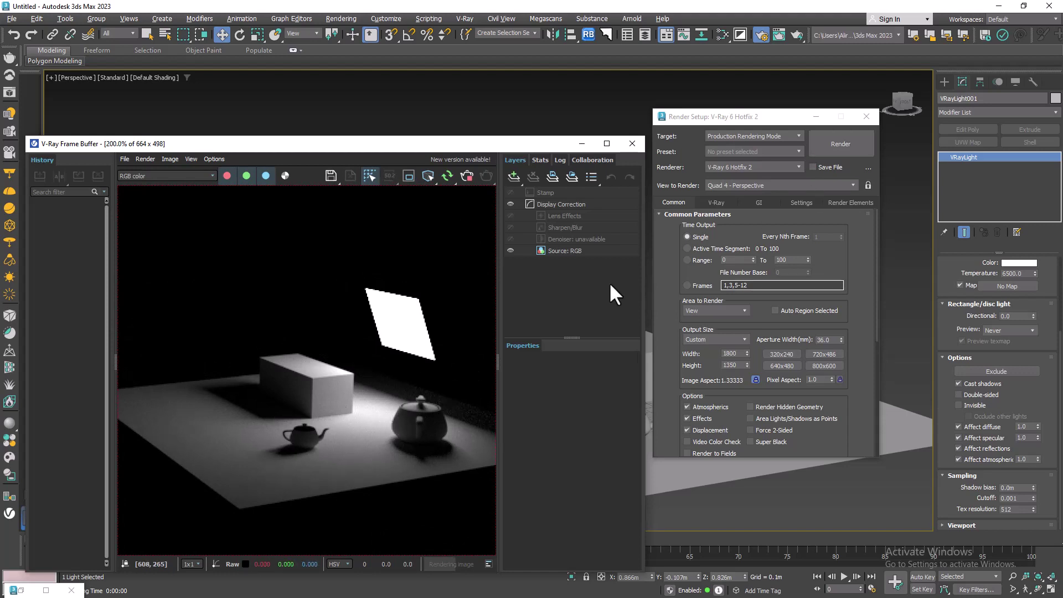
Inspect the shadows of the box and both teapots relative to the plane light in the interactive render.
middle_click_drag(339, 424, 304, 413)
scroll(348, 405, "up", 1)
scroll(368, 410, "down", 1)
scroll(396, 354, "up", 1)
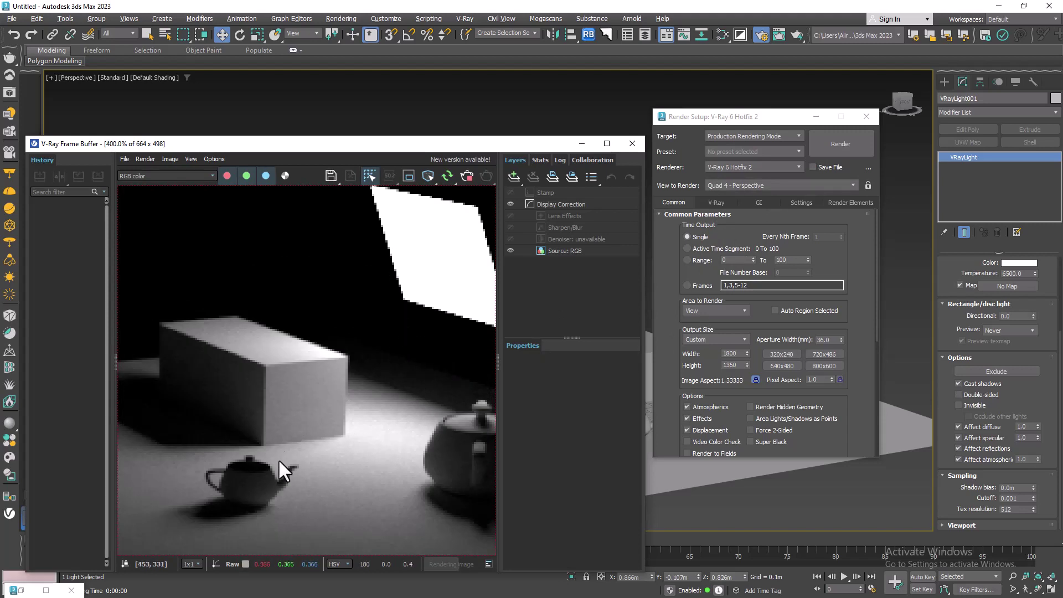
middle_click_drag(399, 445, 443, 416)
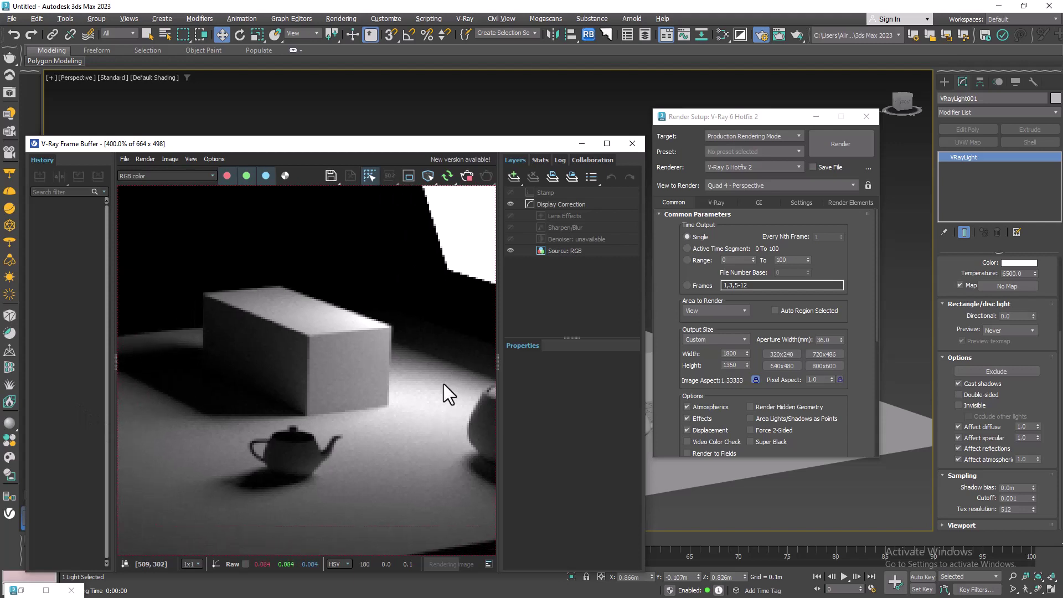
scroll(399, 414, "up", 1)
scroll(369, 413, "down", 1)
middle_click_drag(369, 414, 349, 411)
scroll(328, 381, "down", 1)
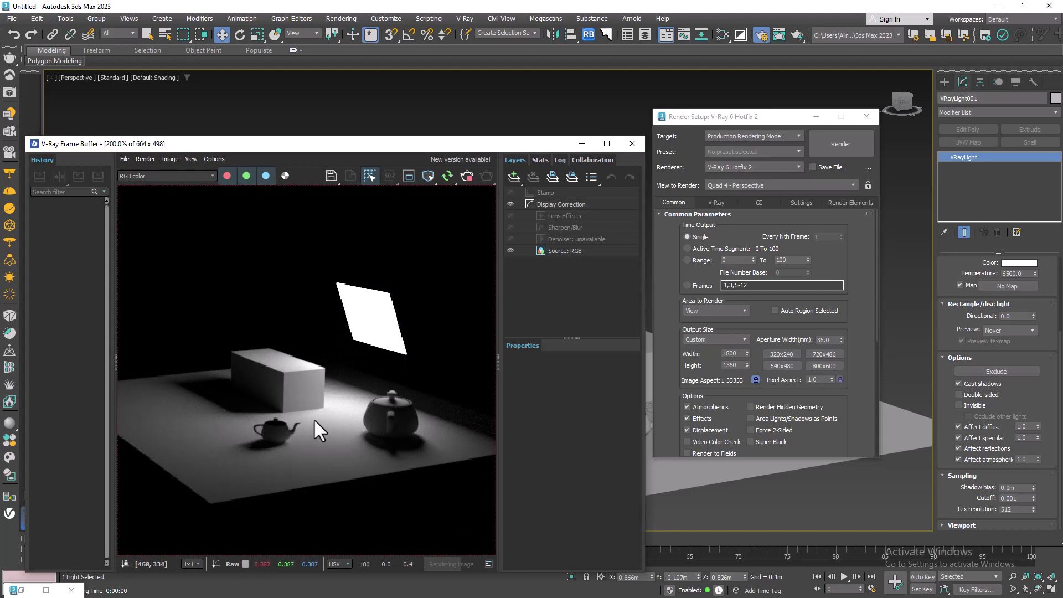
middle_click_drag(245, 413, 268, 424)
scroll(355, 443, "up", 1)
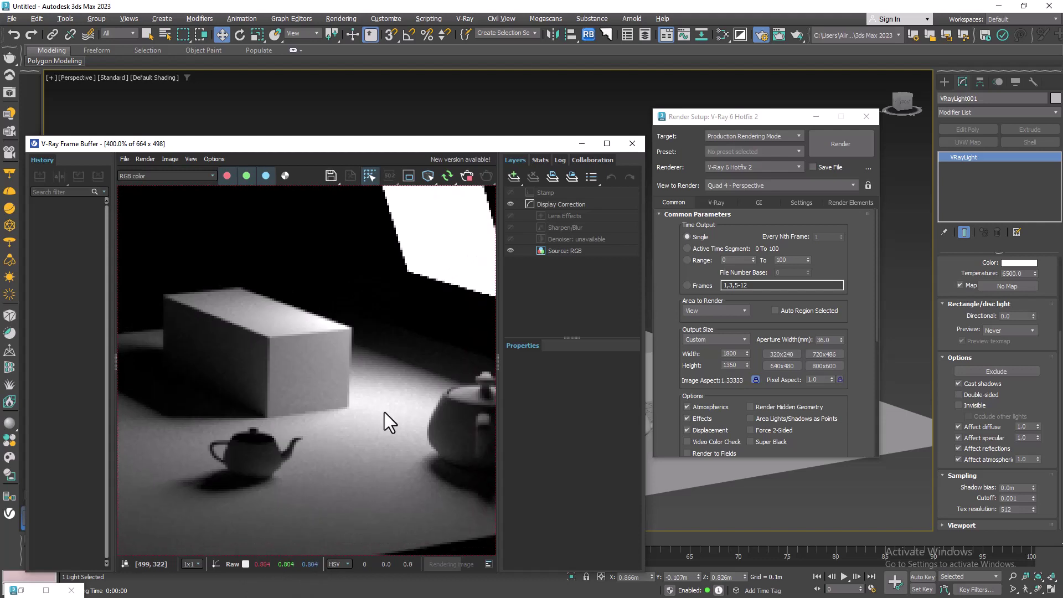
mouse_move(382, 438)
middle_mouse_down()
mouse_move(374, 423)
mouse_move(412, 465)
mouse_move(368, 430)
mouse_move(364, 395)
mouse_move(391, 444)
middle_mouse_up()
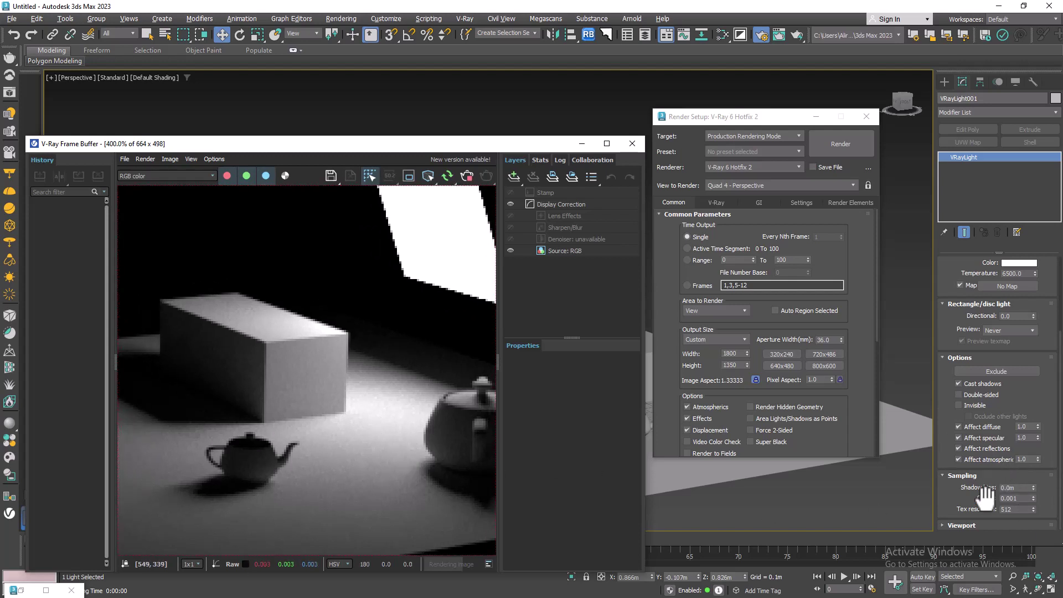
Inspect the shadows and light falloff around the box and both teapots at several zoom levels in the render.
middle_click_drag(390, 433, 404, 447)
middle_click_drag(324, 389, 381, 339)
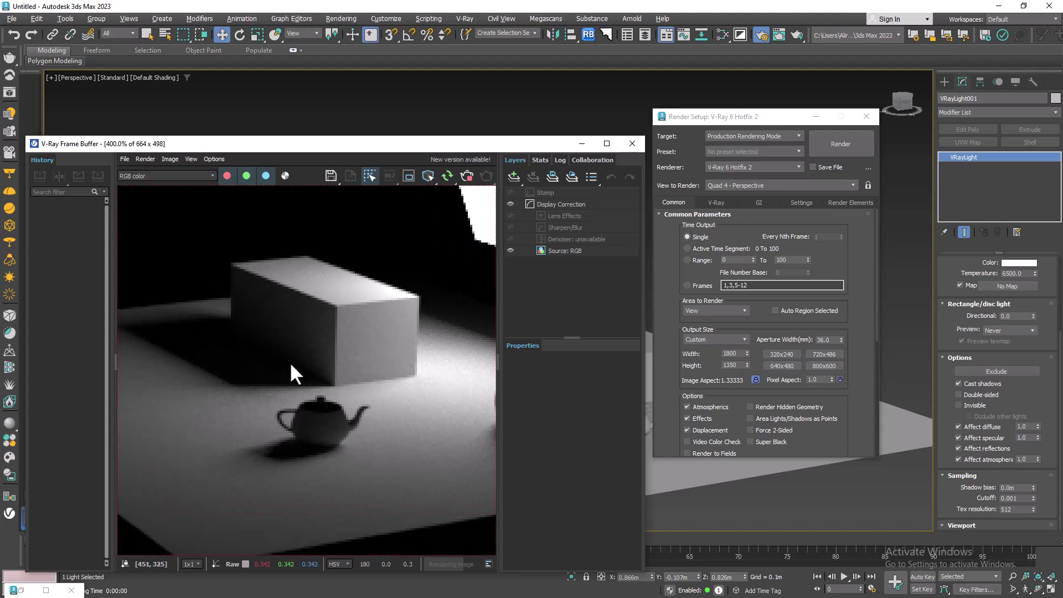
middle_click_drag(216, 454, 313, 435)
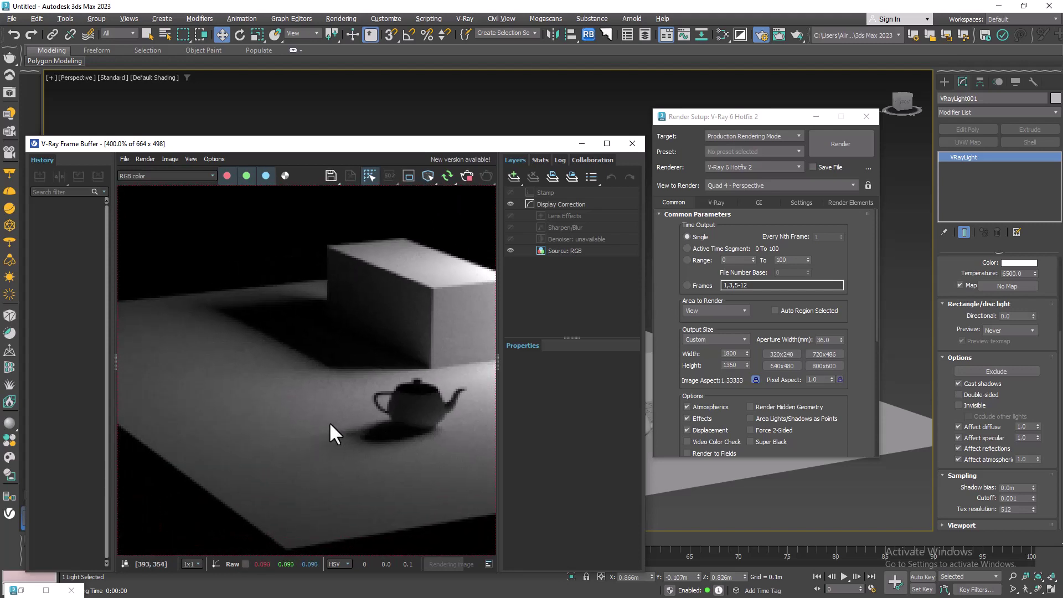
scroll(289, 395, "down", 2)
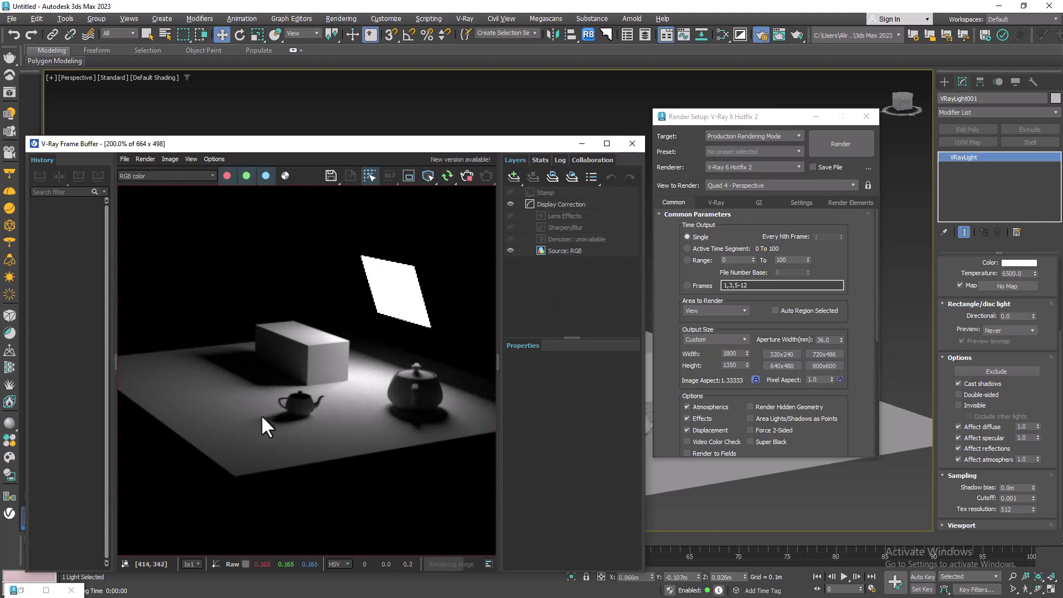
scroll(264, 411, "up", 1)
middle_click_drag(380, 376, 387, 341)
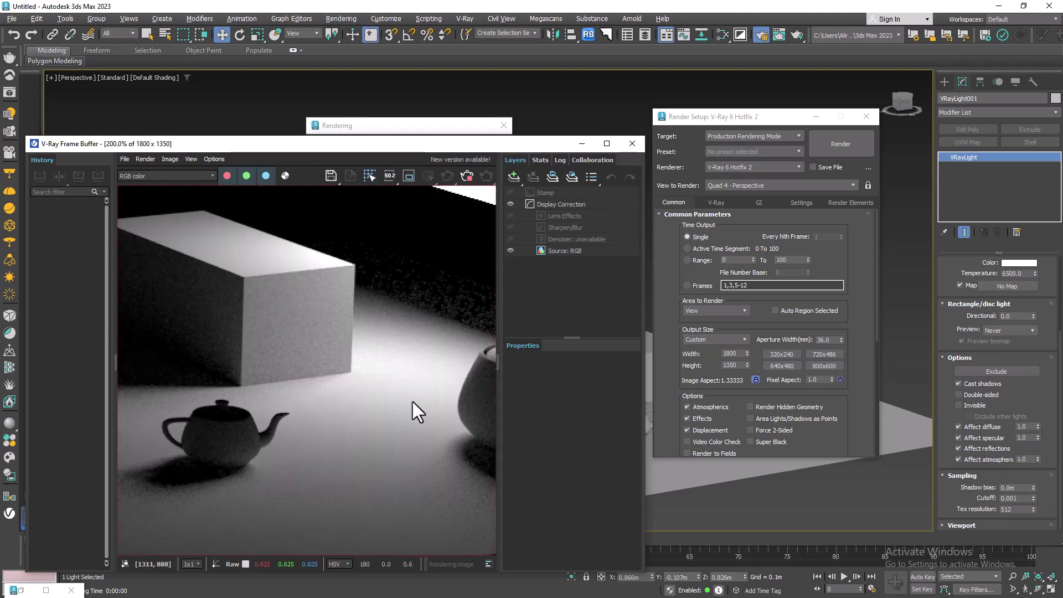
middle_click_drag(404, 403, 359, 388)
scroll(310, 392, "down", 1)
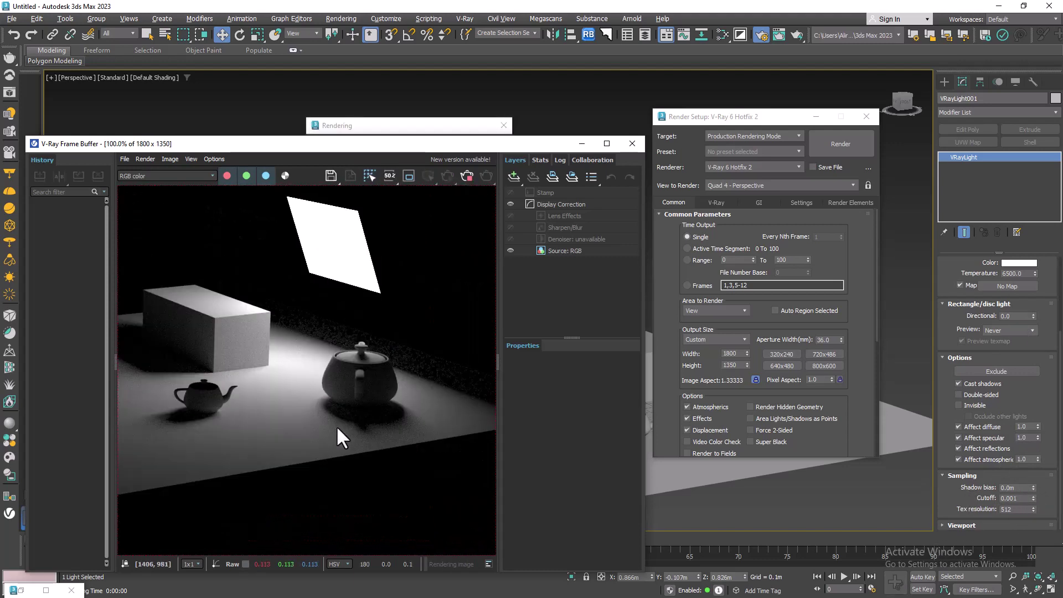
scroll(306, 395, "up", 3)
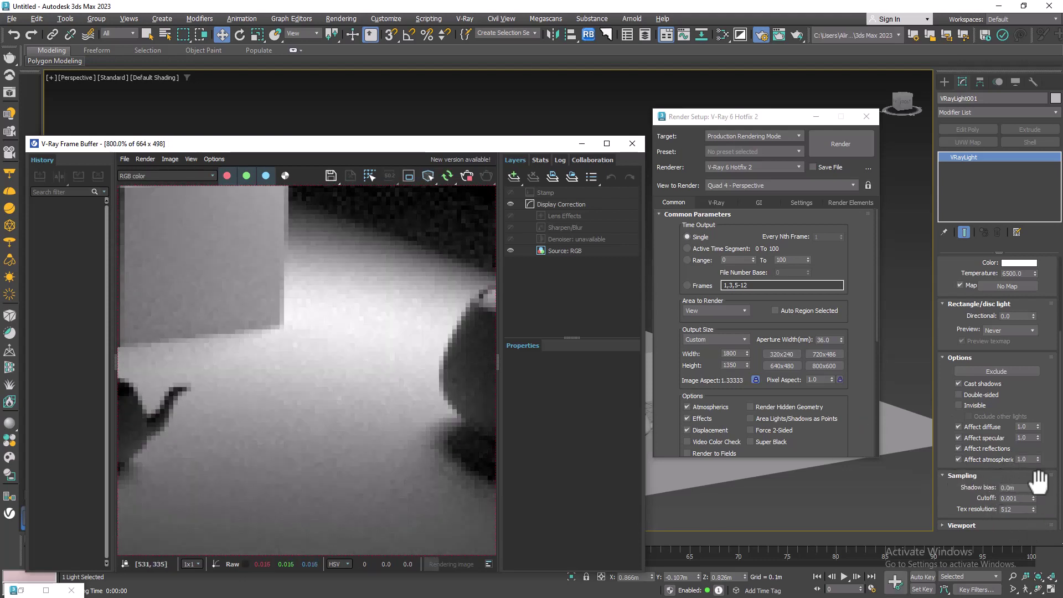
Review the plane light's Sampling settings and the global illumination engines in the render settings.
left_click(985, 474)
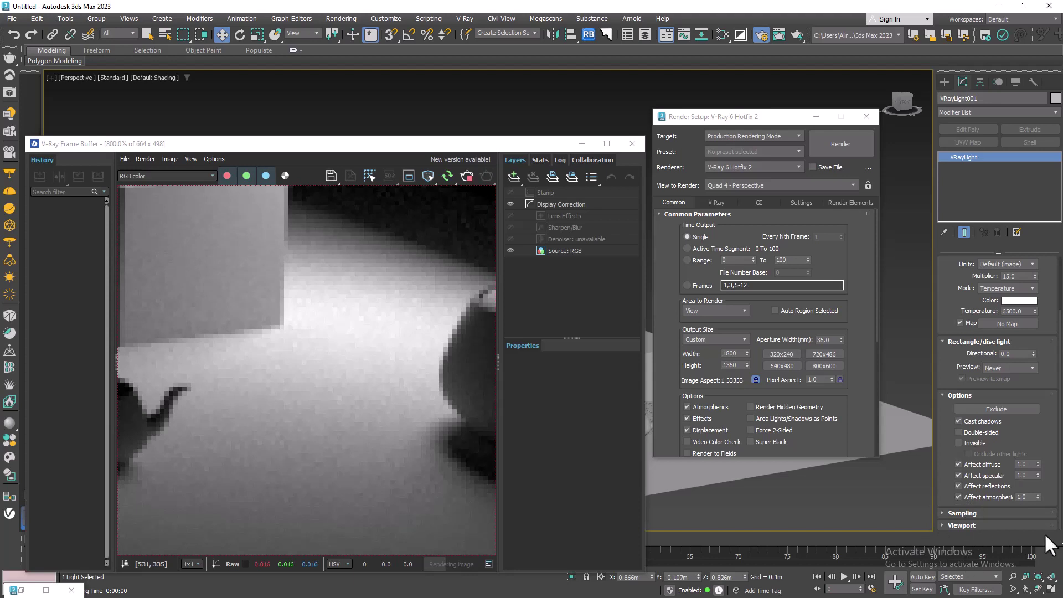
left_click(984, 513)
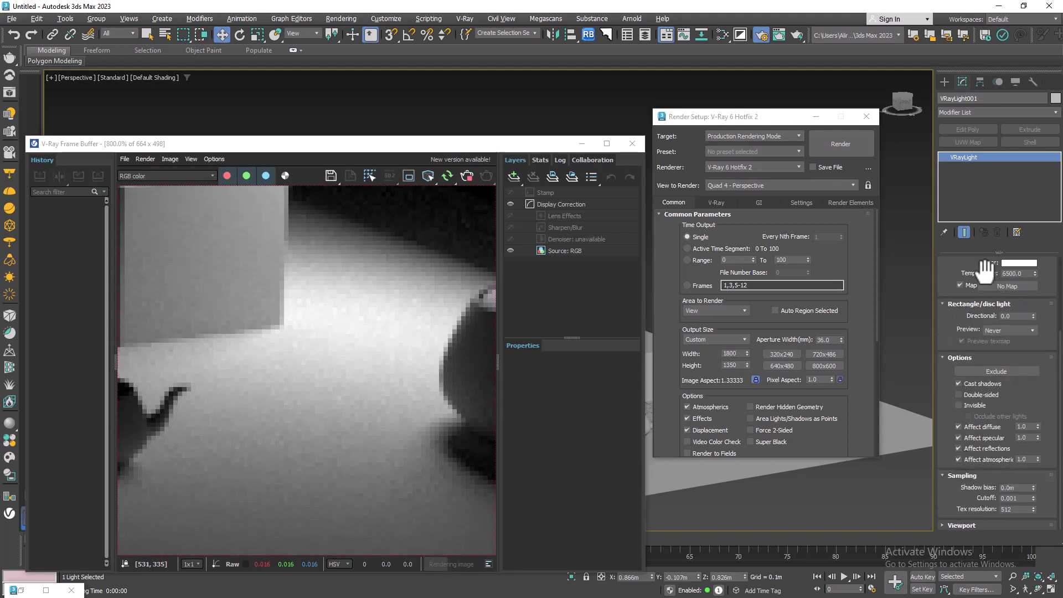
left_click(760, 202)
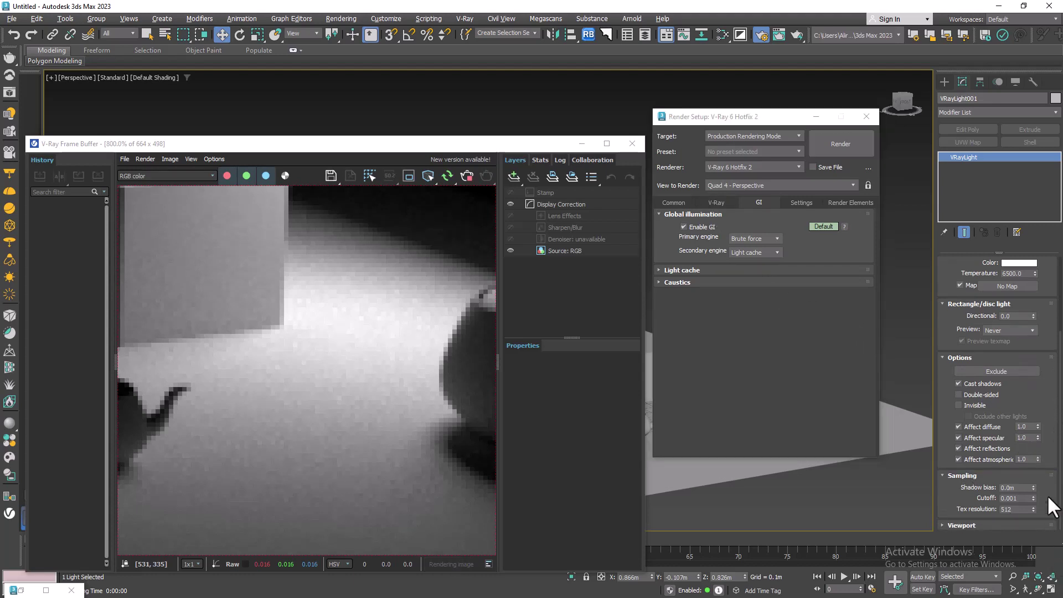
left_click_drag(1046, 422, 1021, 593)
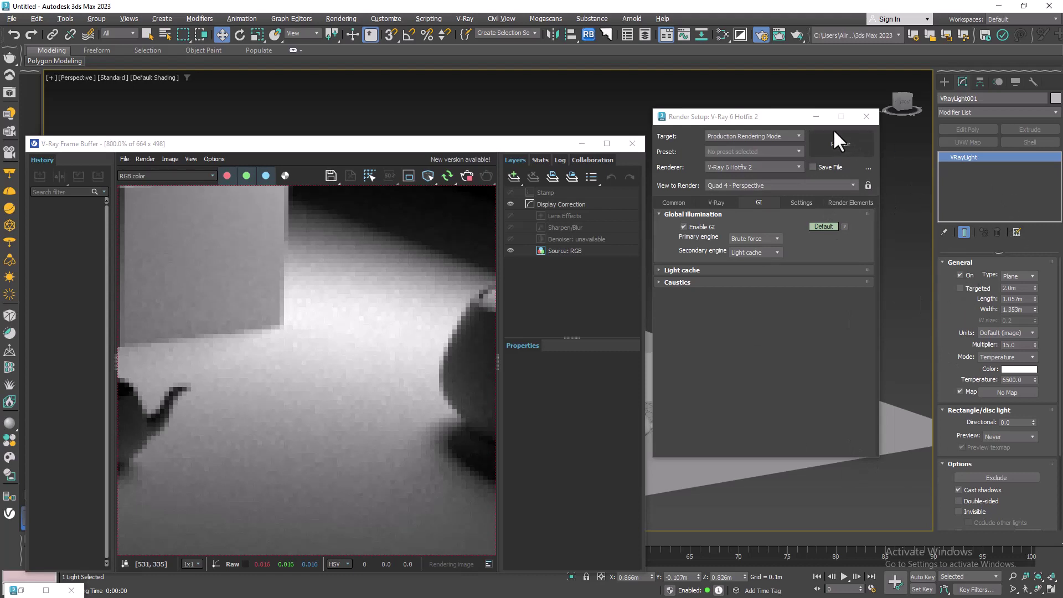
Minimize the Render Setup window and look over the plane light's parameters.
left_click(817, 117)
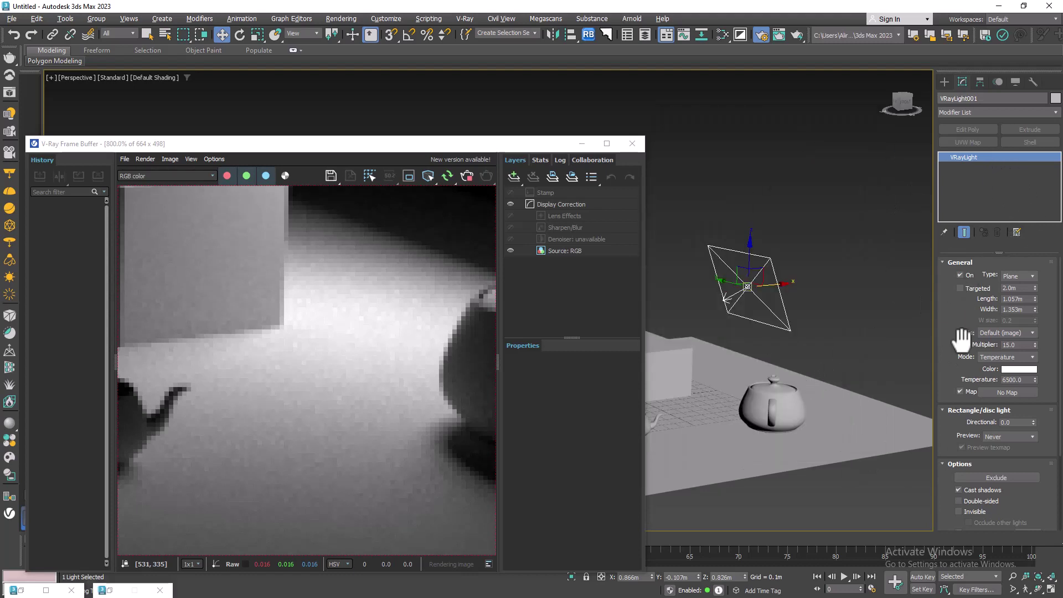
scroll(1051, 390, "down", 4)
scroll(1047, 361, "up", 4)
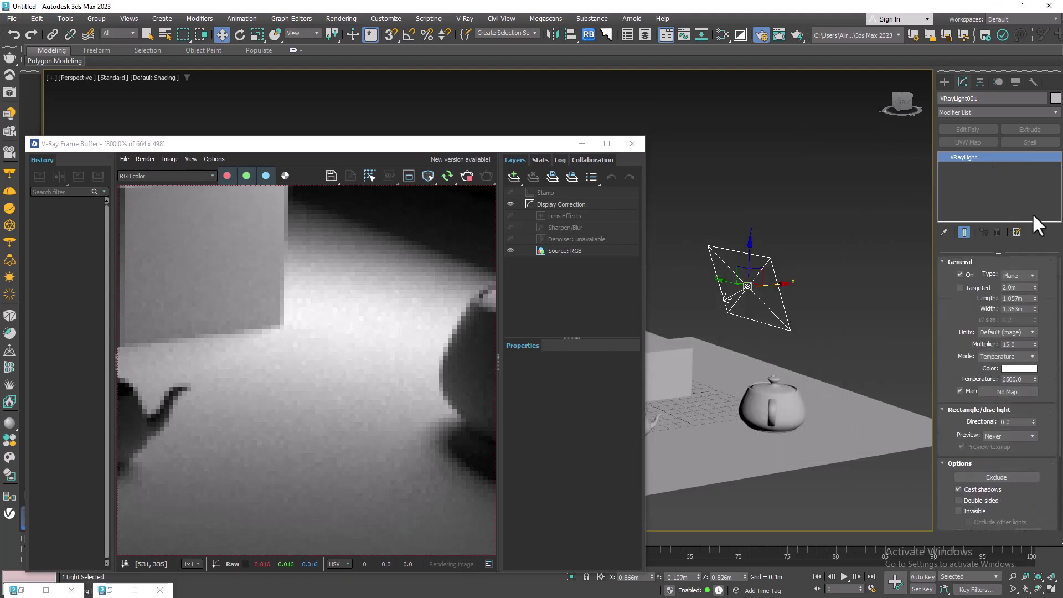
Start creating a new VRayLight and review its available light types and Rectangle/disc settings.
left_click(945, 81)
left_click(983, 153)
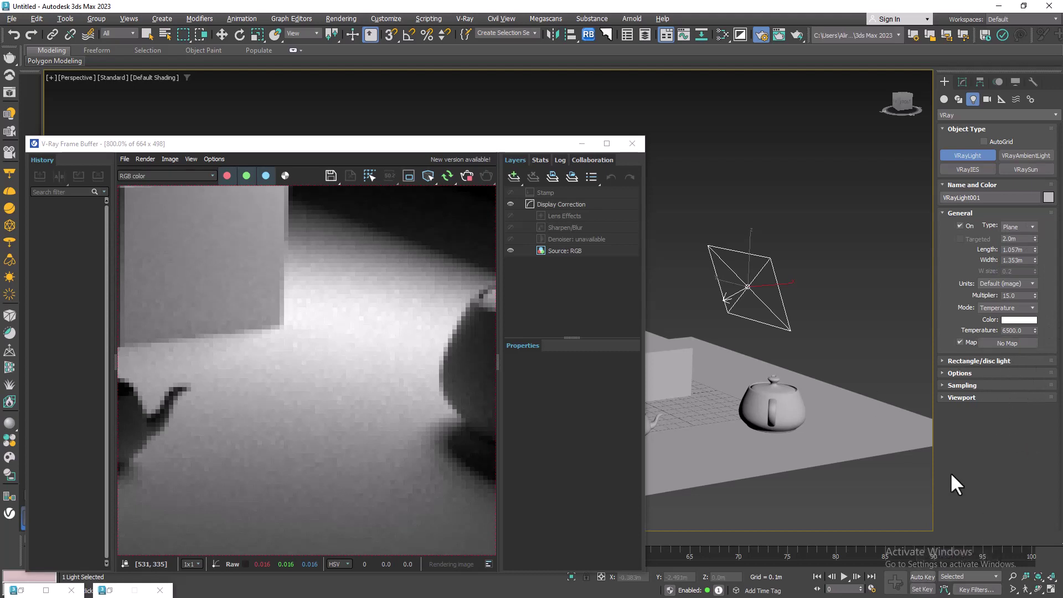
middle_click_drag(772, 318, 755, 321)
left_click(1021, 227)
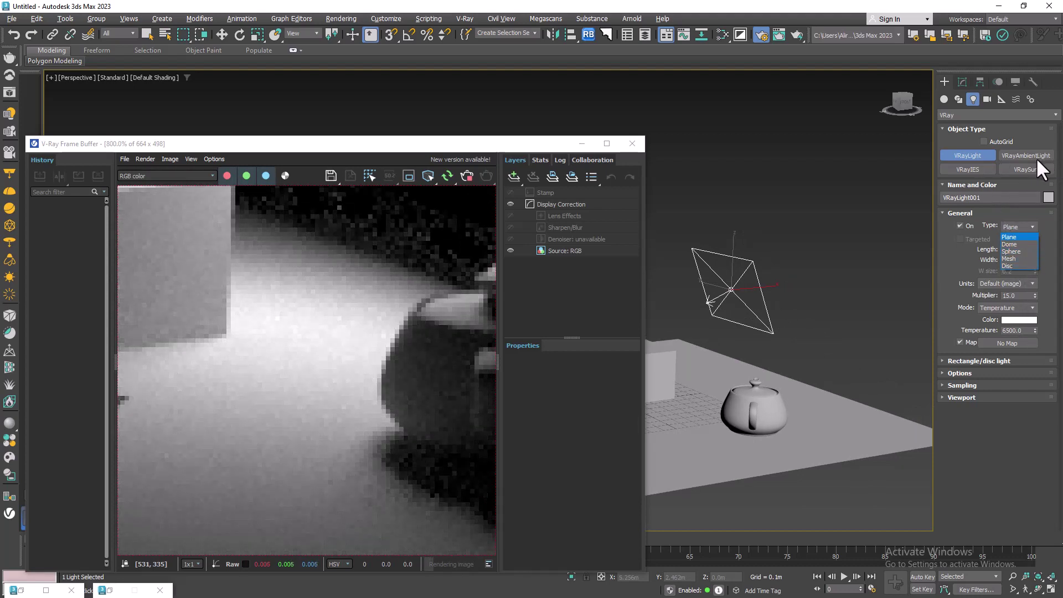
left_click(942, 140)
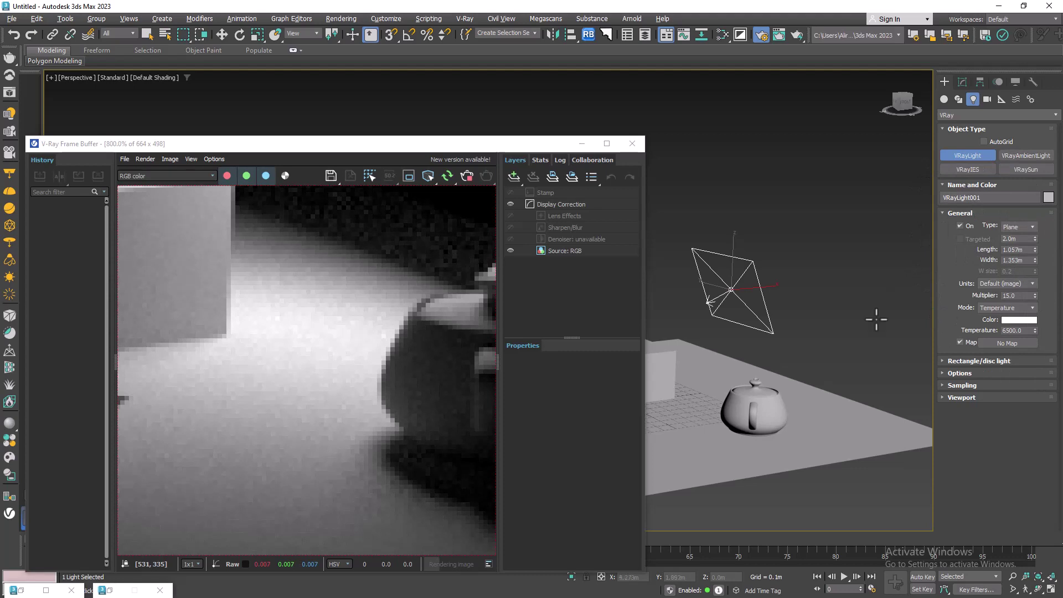
middle_click_drag(814, 321, 842, 306)
middle_click_drag(760, 313, 775, 317)
left_click(1023, 216)
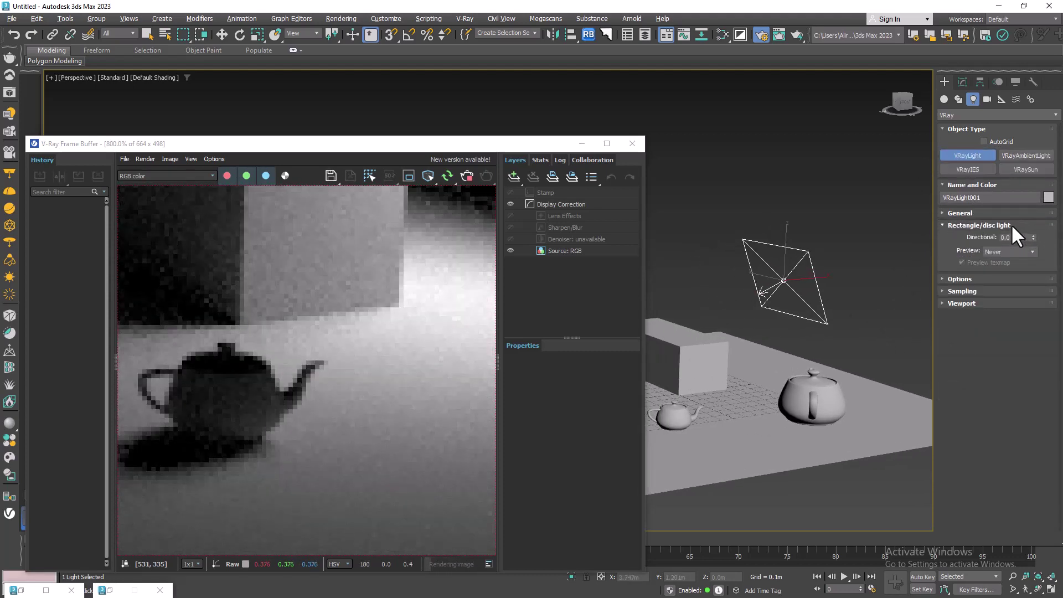
left_click(1018, 227)
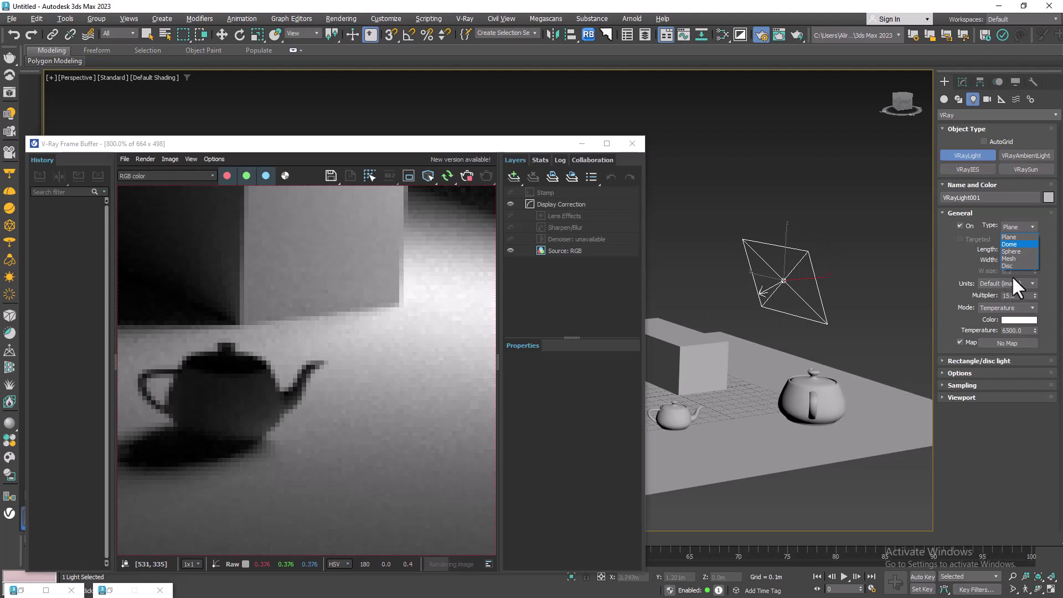
Switch the new light's type to Dome and review its general parameters.
left_click(1023, 243)
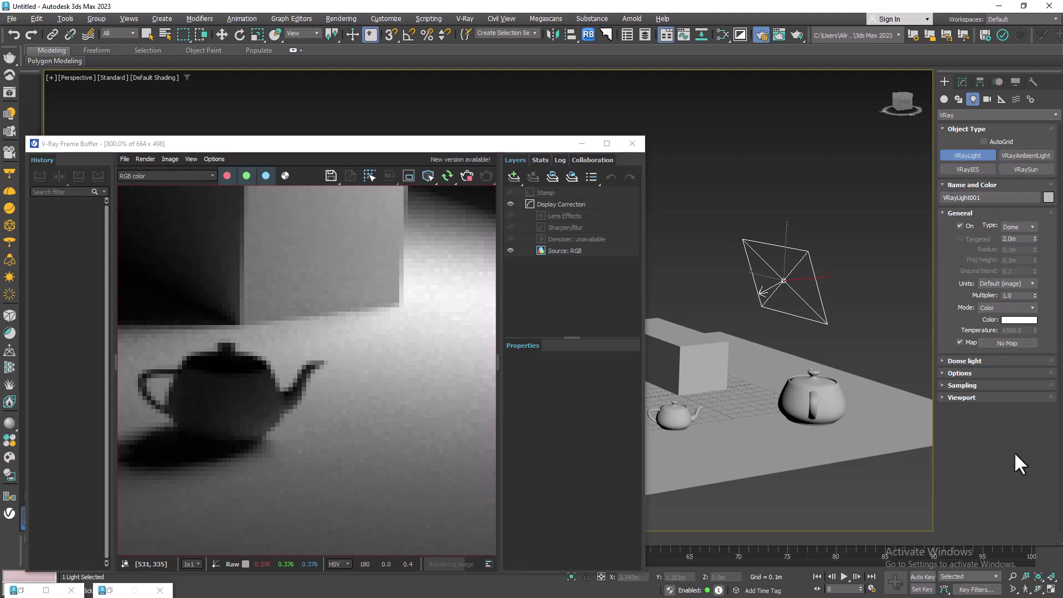
left_click(1018, 227)
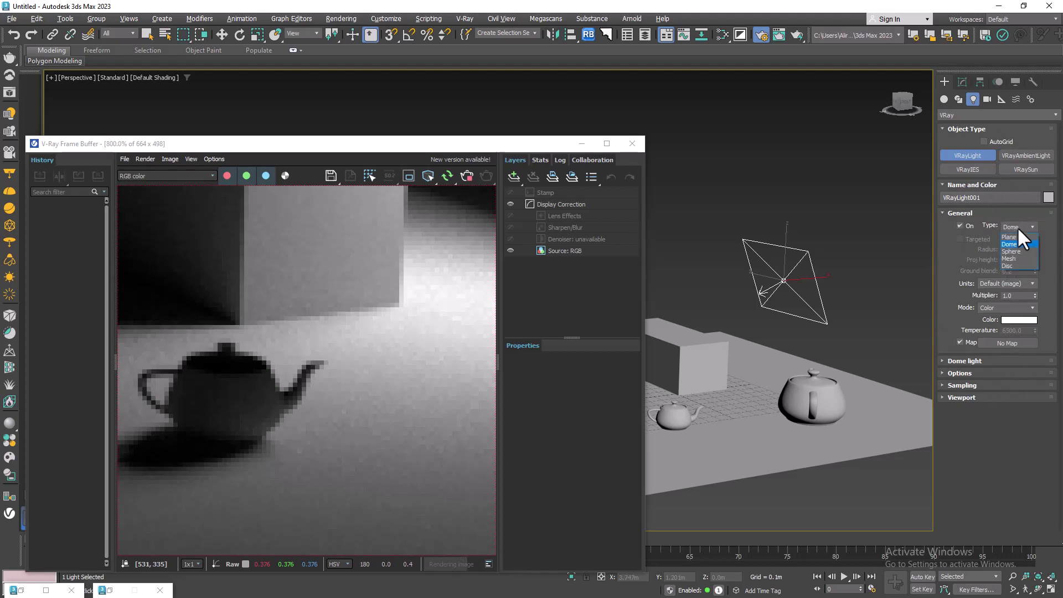
left_click(961, 251)
Set the new light's type to Sphere and draw it in the perspective view with a radius of about 0.28 m.
left_click(1018, 224)
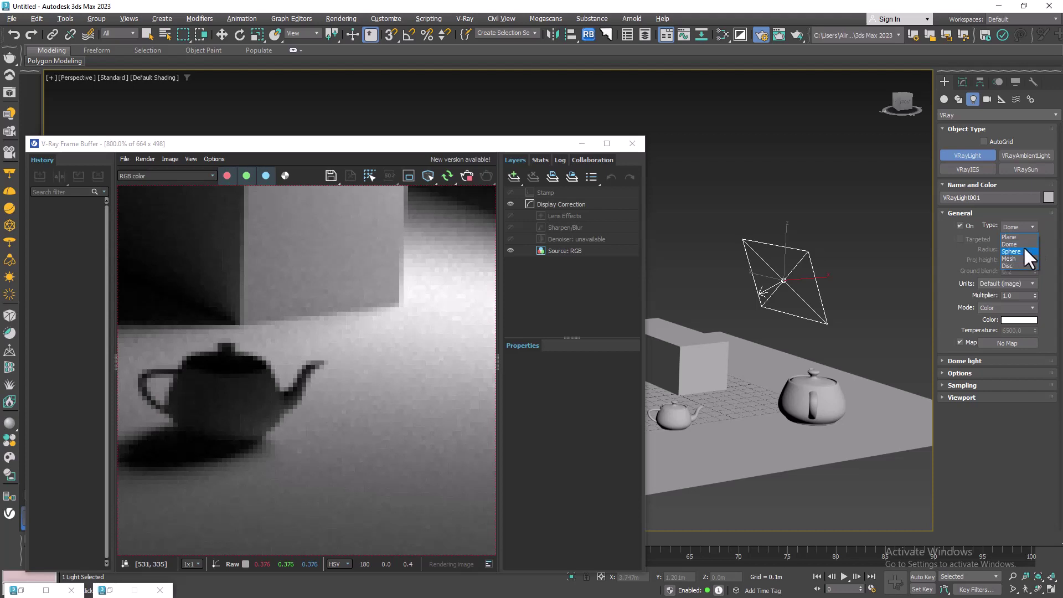
left_click(1022, 250)
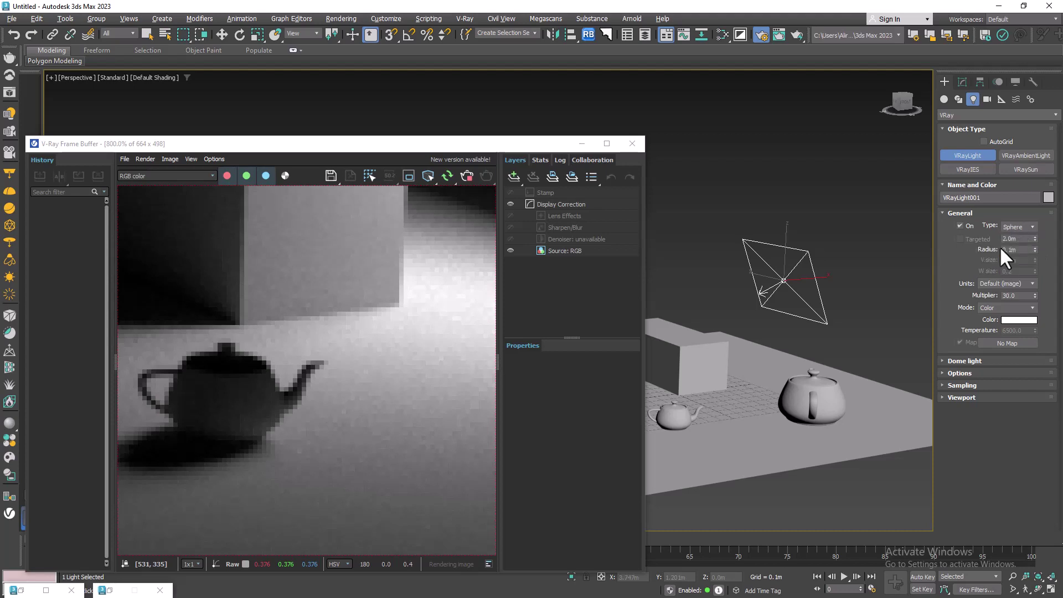
middle_click_drag(778, 308, 841, 335)
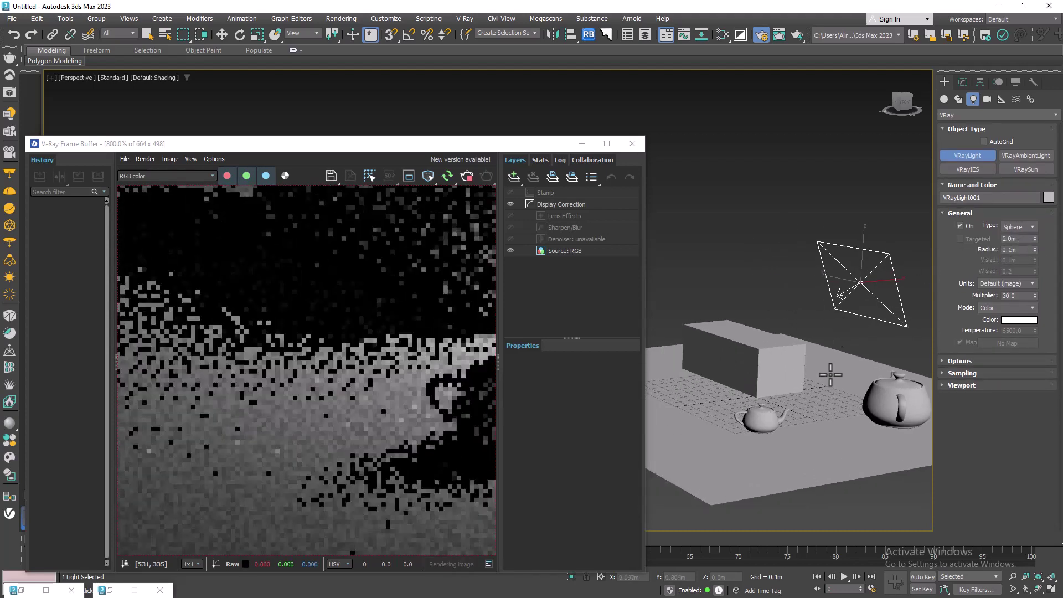
scroll(826, 373, "down", 5)
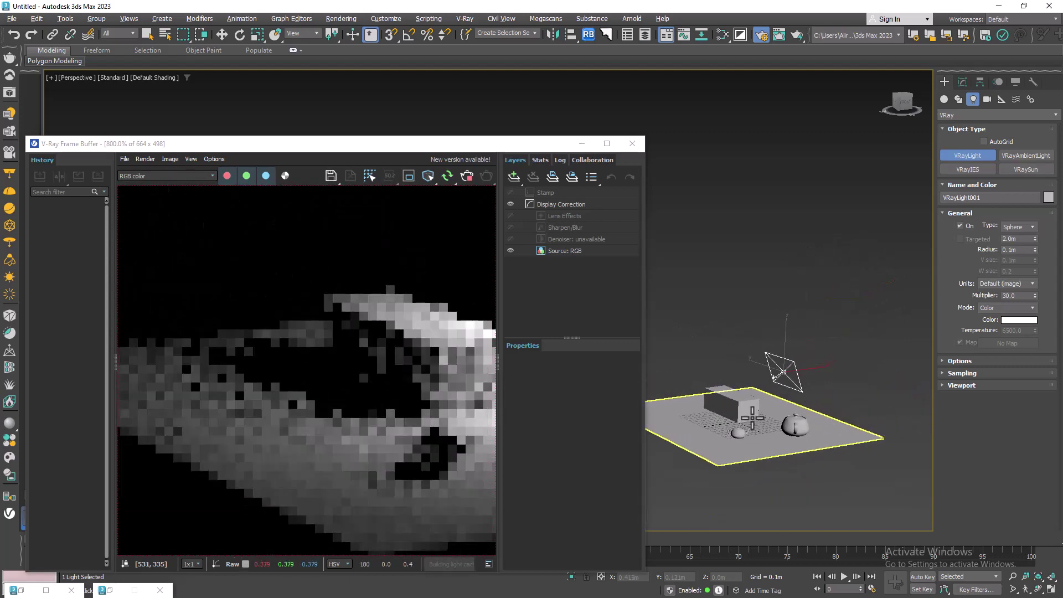
scroll(766, 421, "up", 3)
left_click_drag(778, 413, 786, 318)
Move the sphere light along X to about -0.726 m, placing it above the far end of the box.
key("w")
scroll(320, 360, "down", 5)
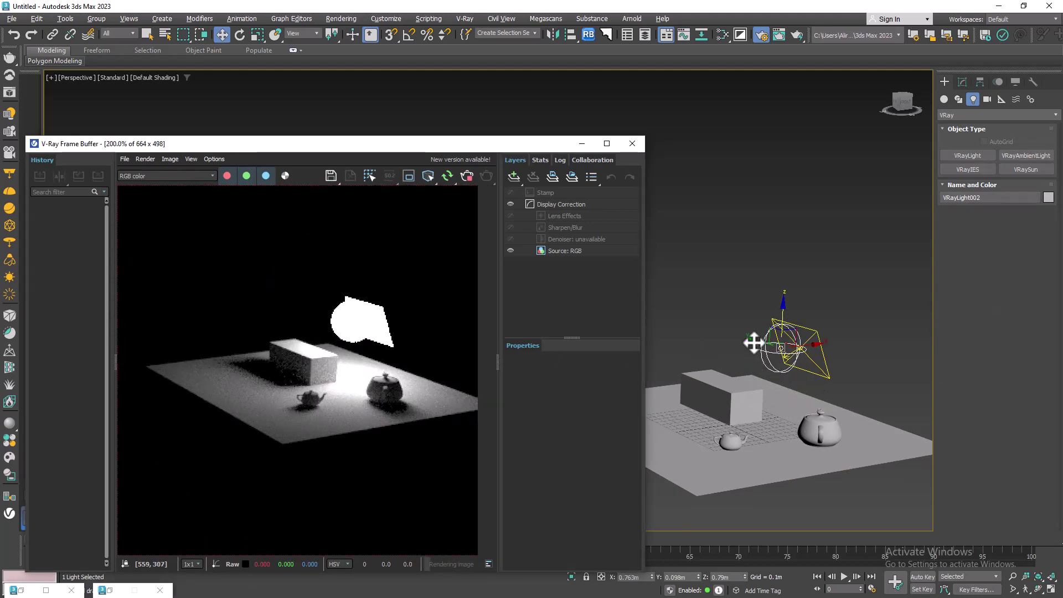
left_click_drag(816, 347, 707, 365)
middle_click_drag(707, 399, 750, 410)
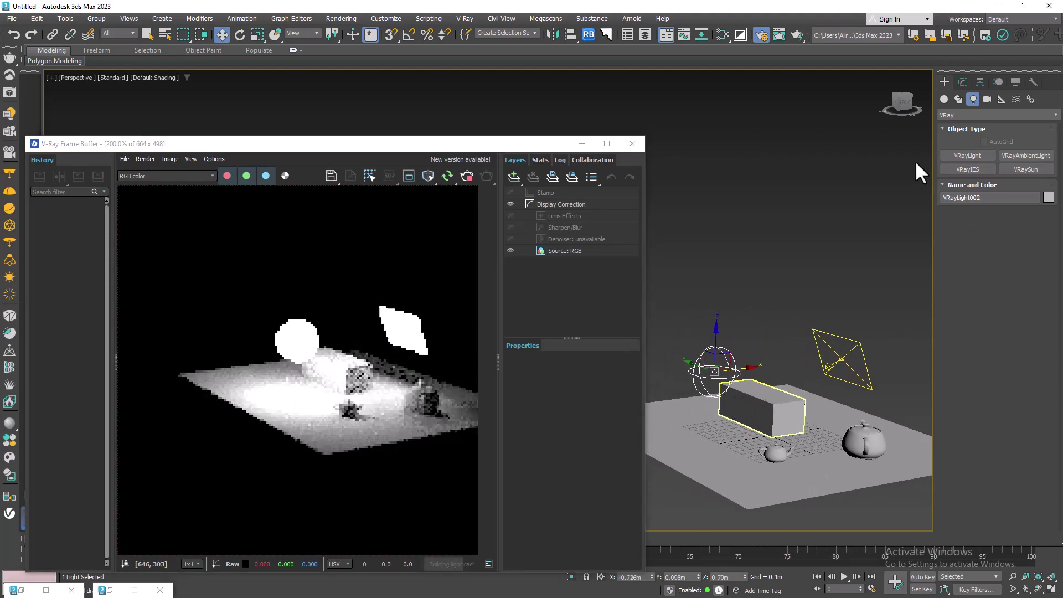
Examine the sphere light's General, Options and Sampling parameters.
left_click(963, 81)
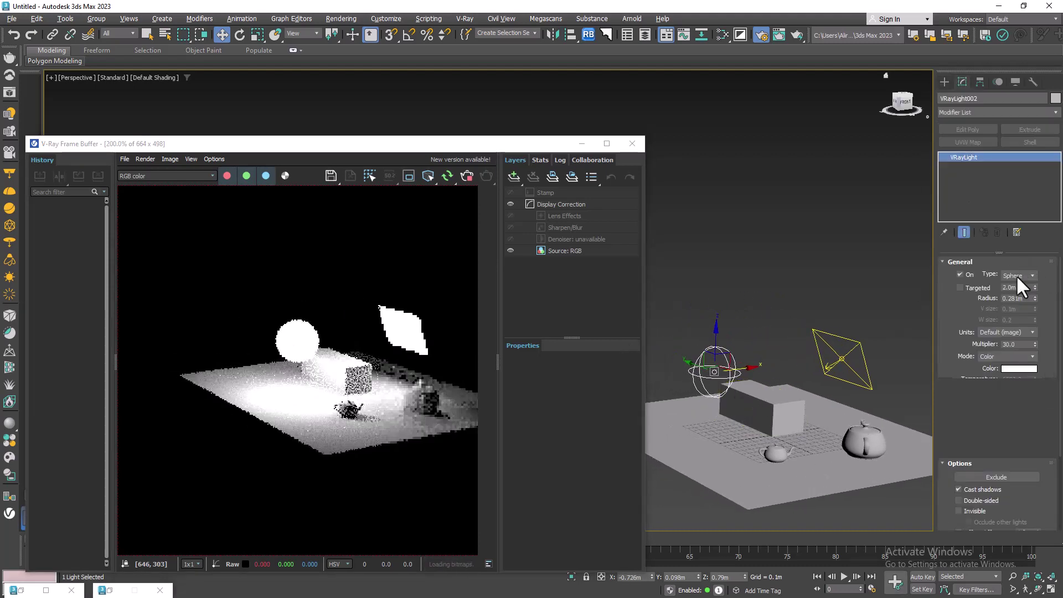
left_click_drag(1045, 318, 981, 343)
left_click_drag(1046, 355, 1047, 305)
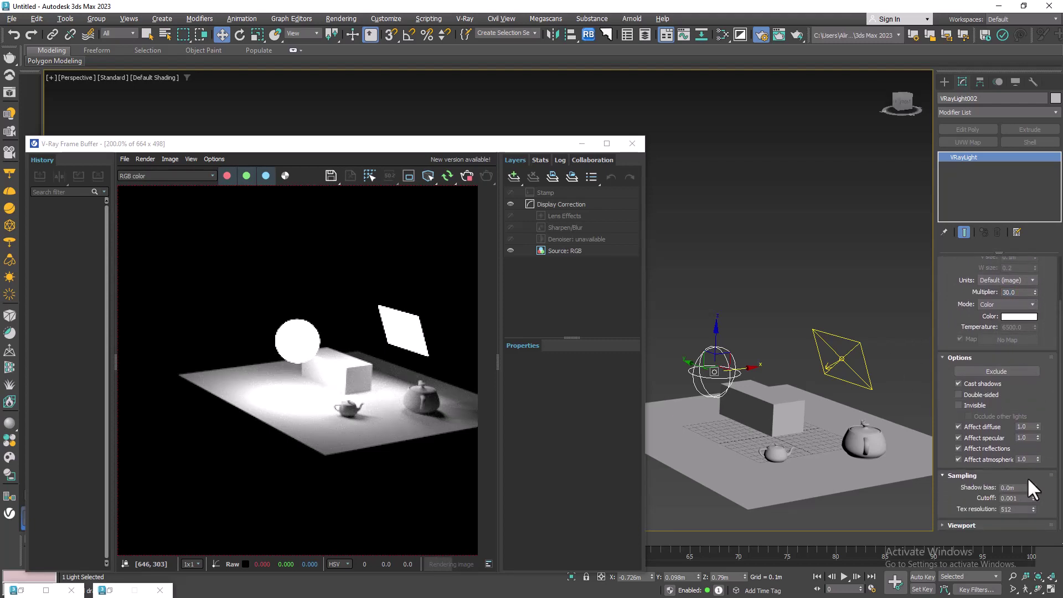
left_click_drag(1045, 366, 1052, 523)
Change the sphere light's type to Disc and view its effect in the interactive render.
left_click(1017, 277)
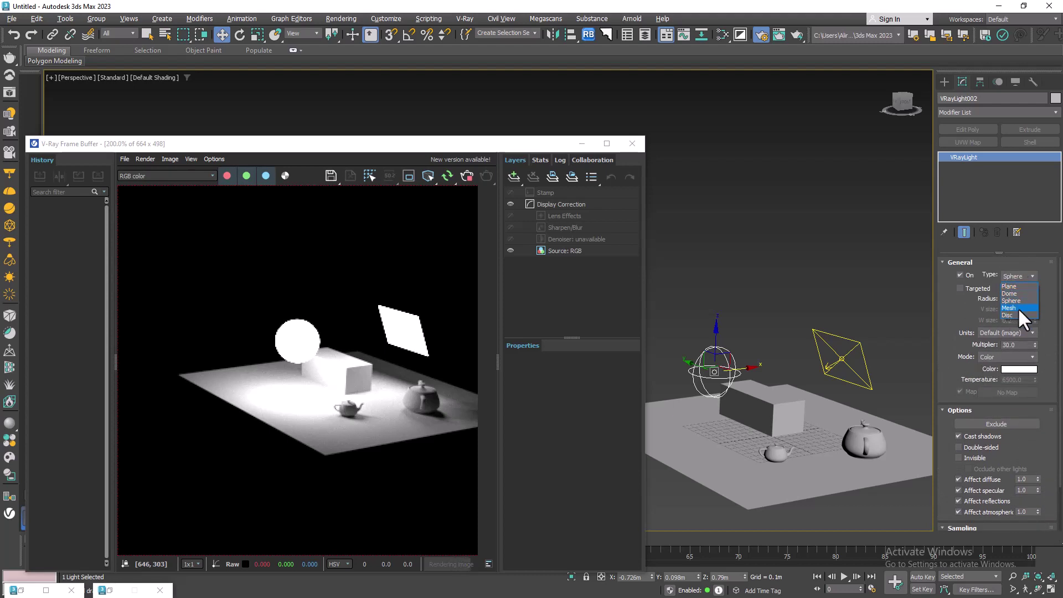
left_click(1017, 314)
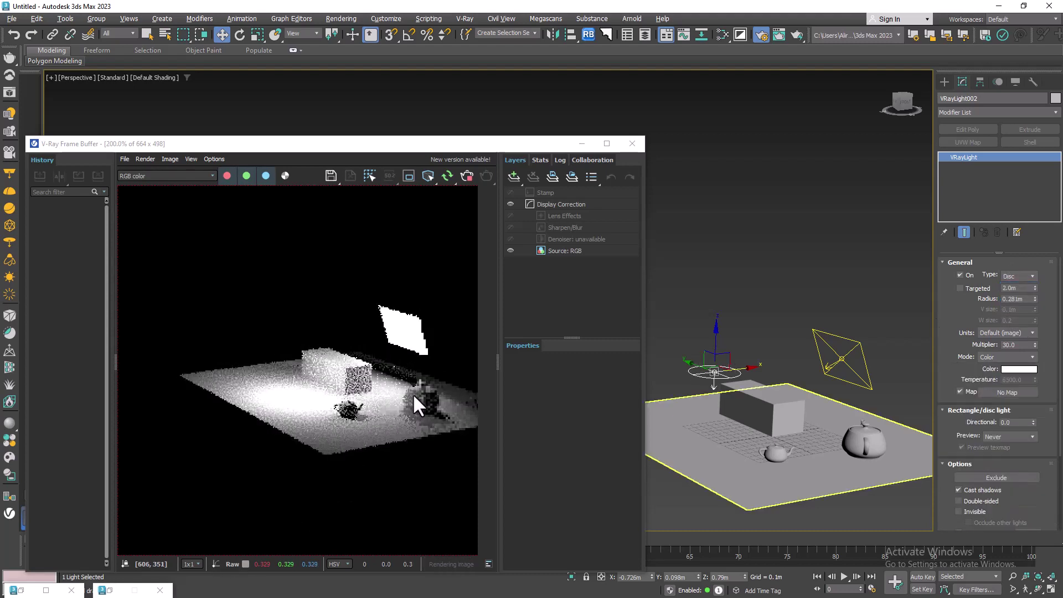
middle_click_drag(774, 400, 776, 427)
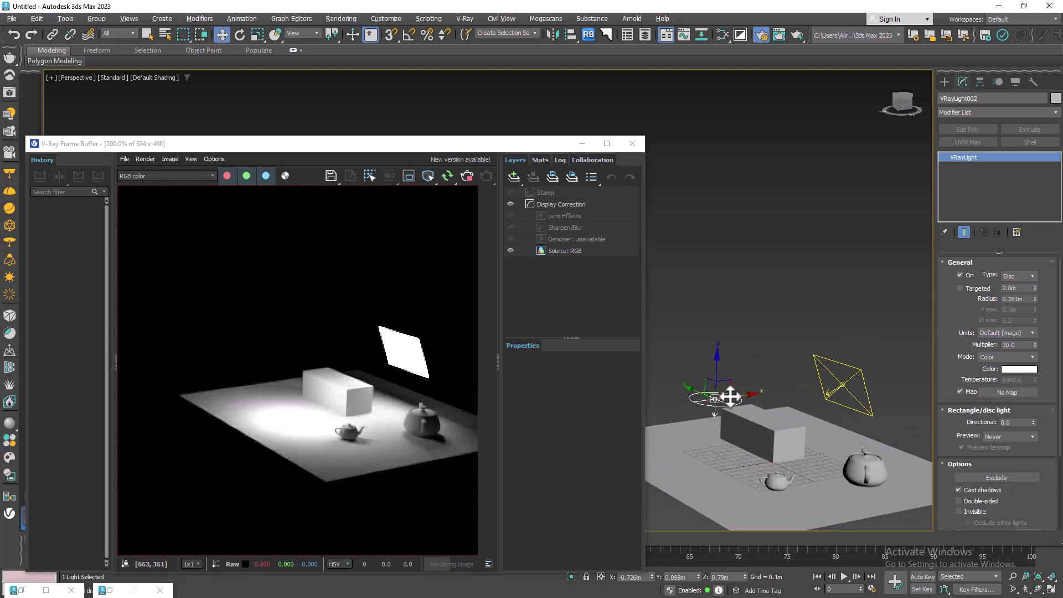
Rotate the disc light by about 45 degrees around Y so it shines diagonally onto the plane.
scroll(713, 402, "up", 3)
middle_click_drag(712, 401, 747, 388)
key("e")
left_click_drag(722, 377, 748, 406)
scroll(770, 432, "down", 3)
middle_click_drag(769, 432, 728, 387)
middle_click_drag(795, 413, 834, 447)
scroll(750, 392, "up", 2)
middle_click_drag(780, 396, 697, 361)
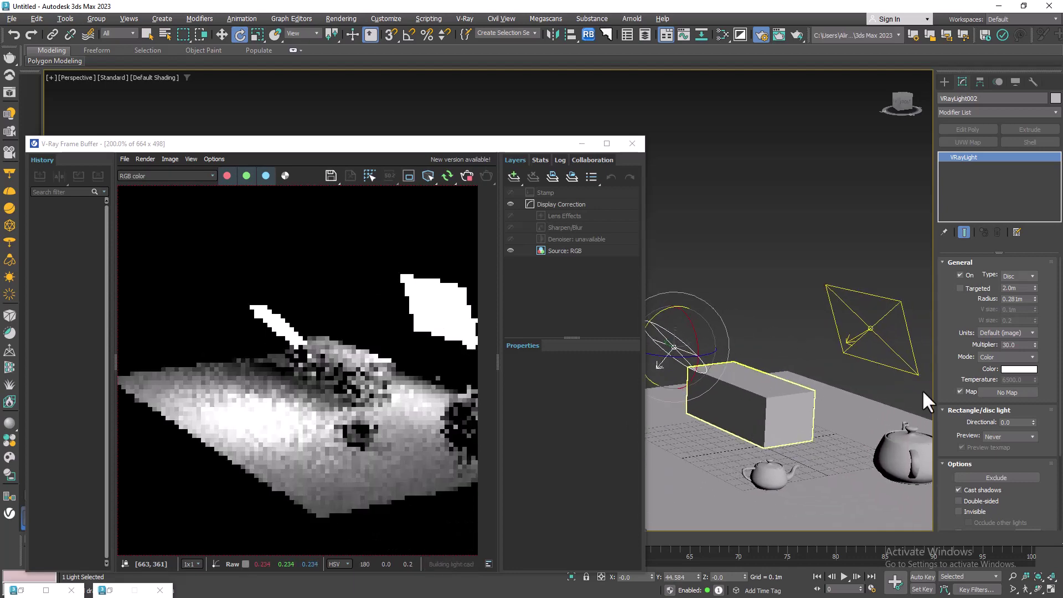
Change the tilted disc light's type to Mesh.
left_click_drag(1057, 347, 1057, 521)
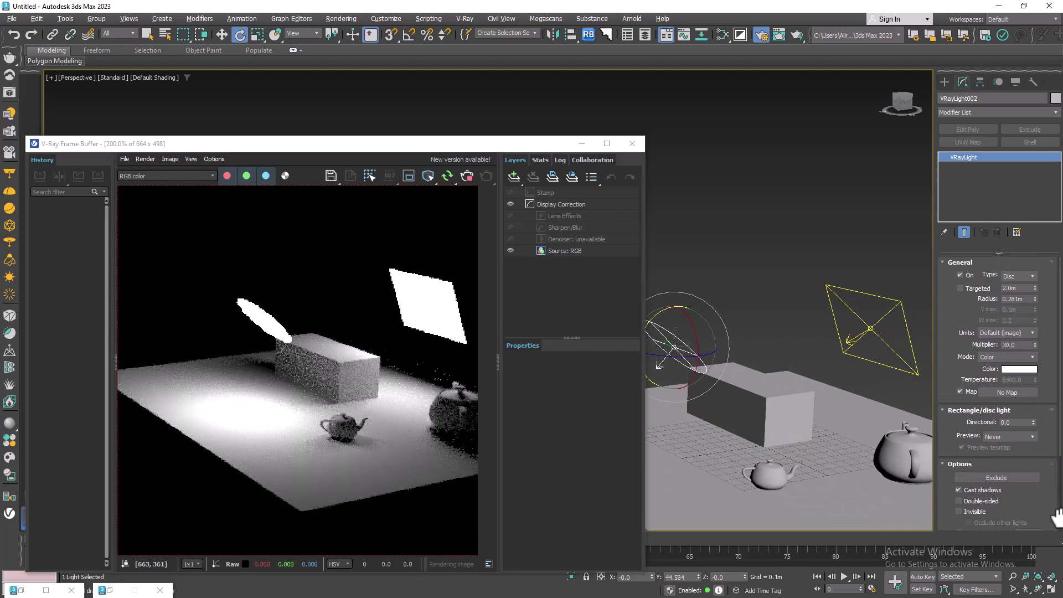
left_click(1019, 276)
left_click(1009, 308)
Move the mesh light along Y to about 0.67 m, away from the box.
middle_click_drag(764, 363, 861, 375)
key("w")
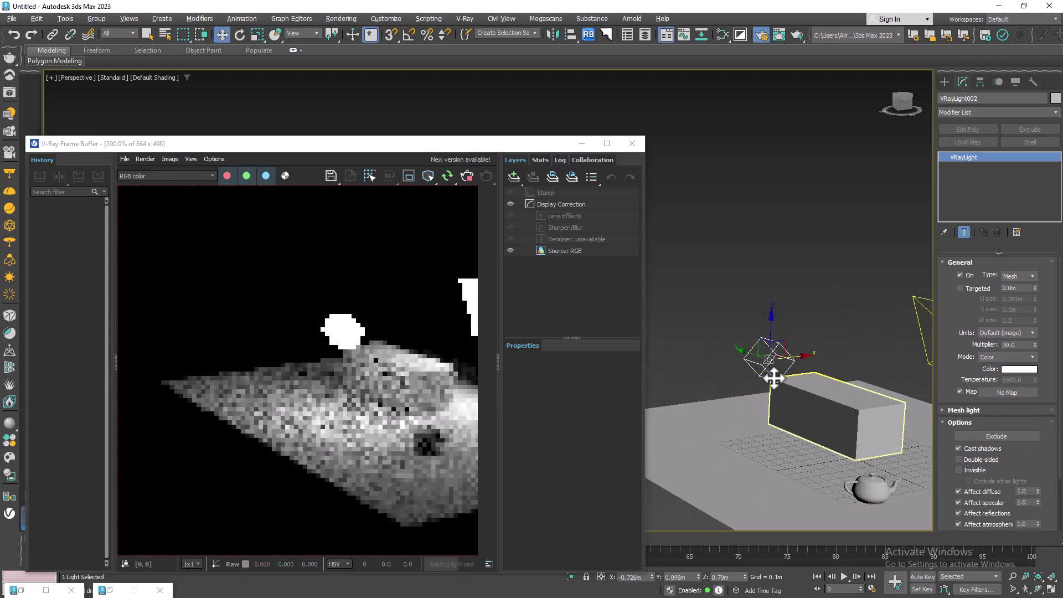
left_click_drag(755, 356, 704, 340)
middle_click_drag(825, 381, 765, 344)
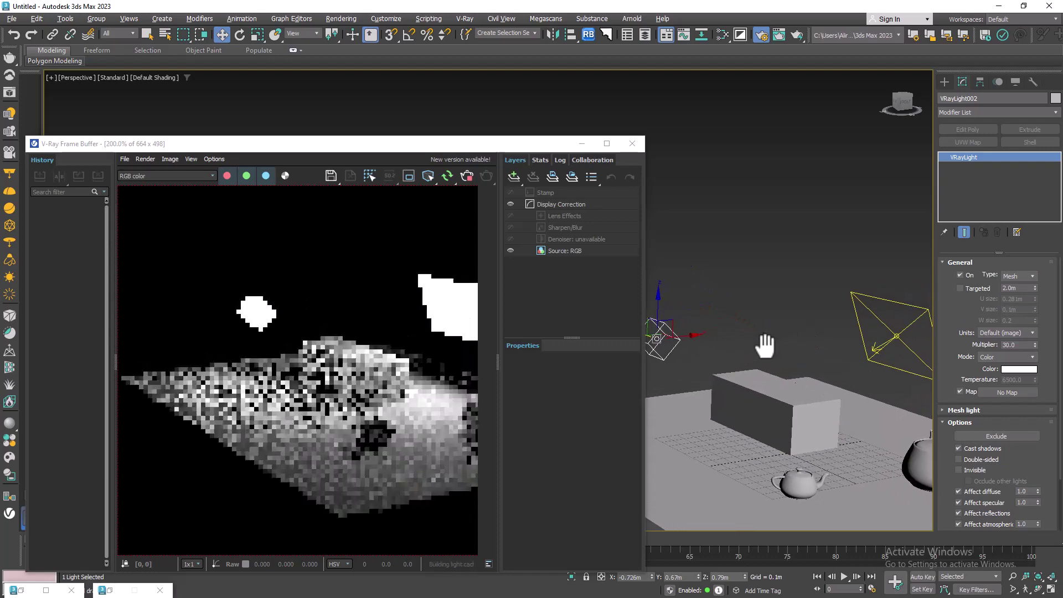
left_click(1014, 276)
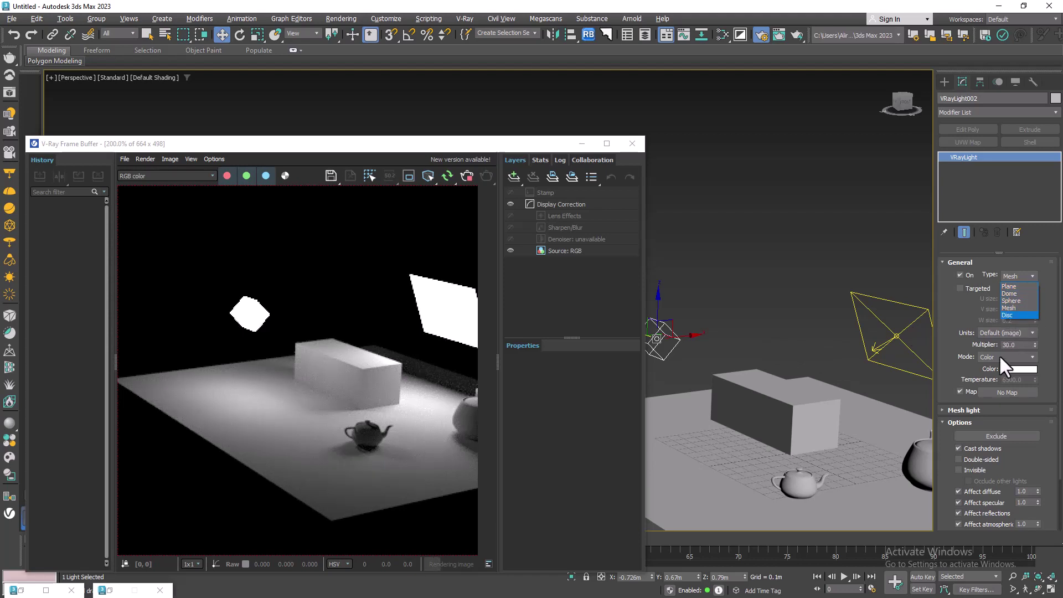
left_click(957, 294)
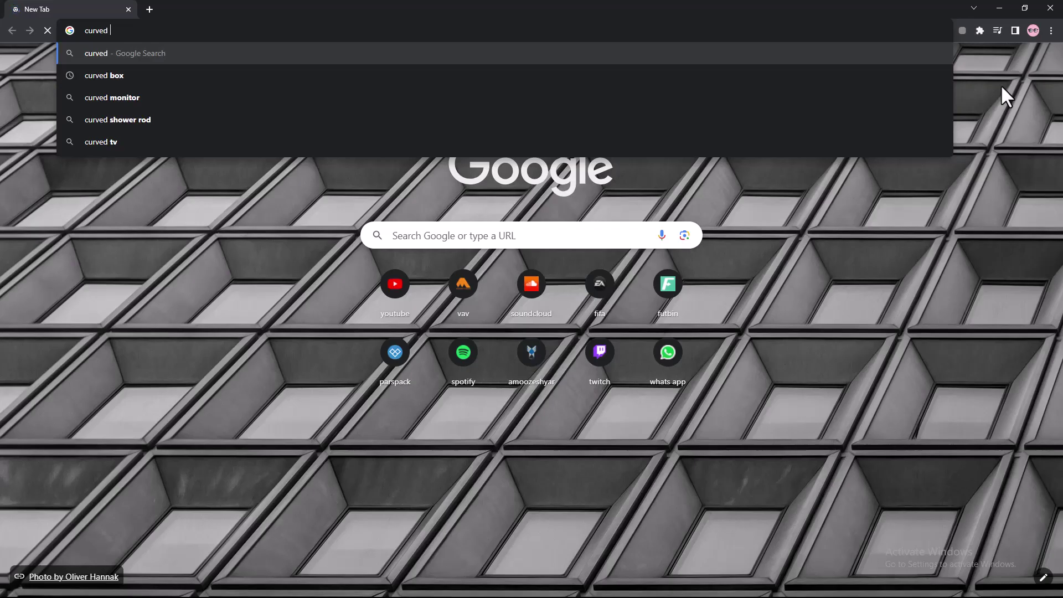
Search Google in Chrome for "curved linear lights" and show the image results.
type("linear lights")
key("Return")
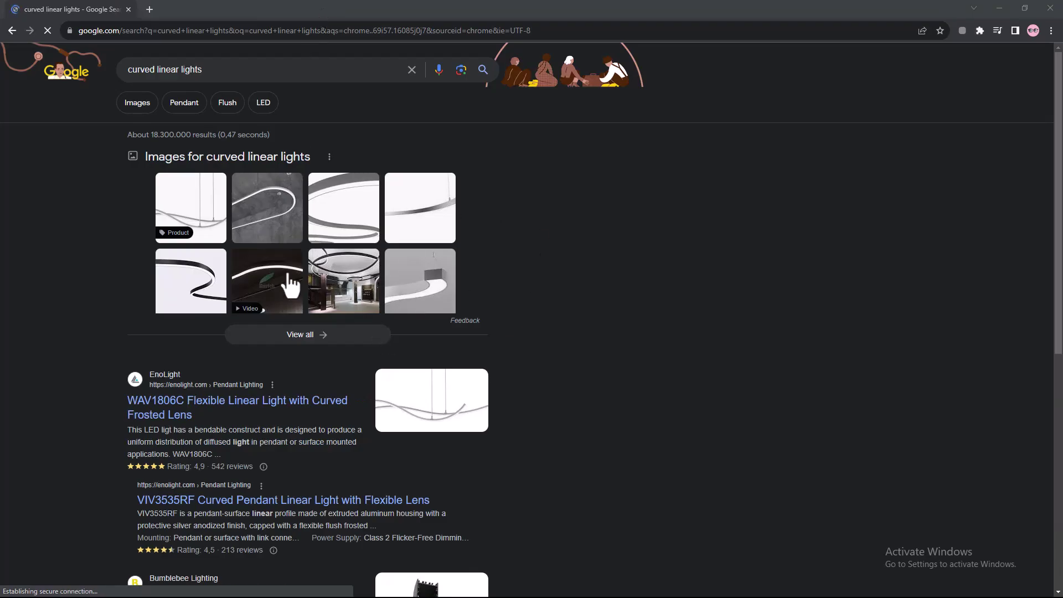
left_click(136, 103)
Examine the shapes of the curved linear light fixtures in the image results.
scroll(609, 336, "down", 3)
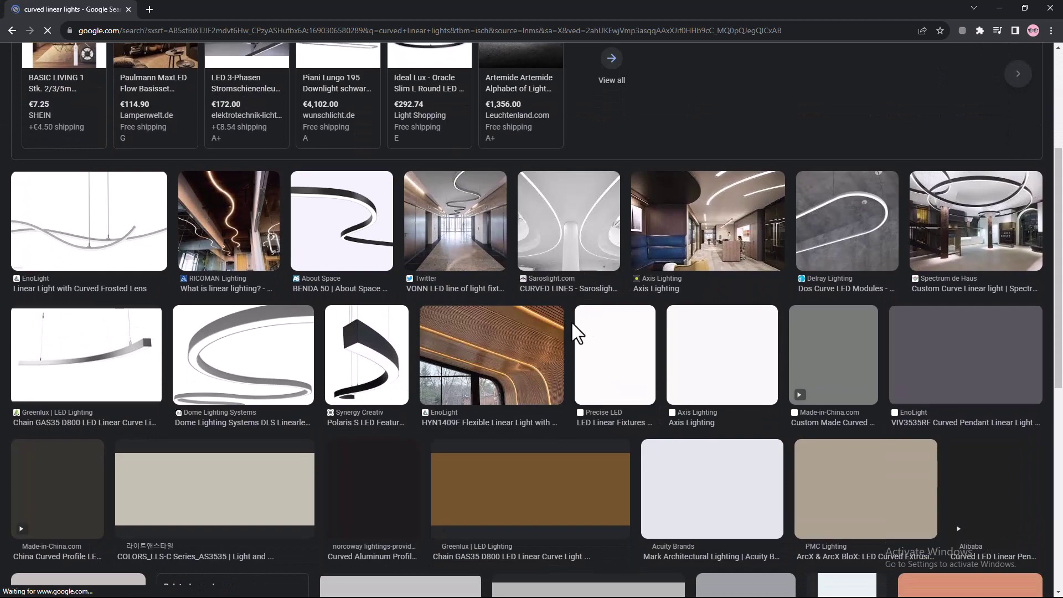
scroll(609, 330, "down", 3)
scroll(635, 317, "down", 3)
scroll(609, 333, "up", 6)
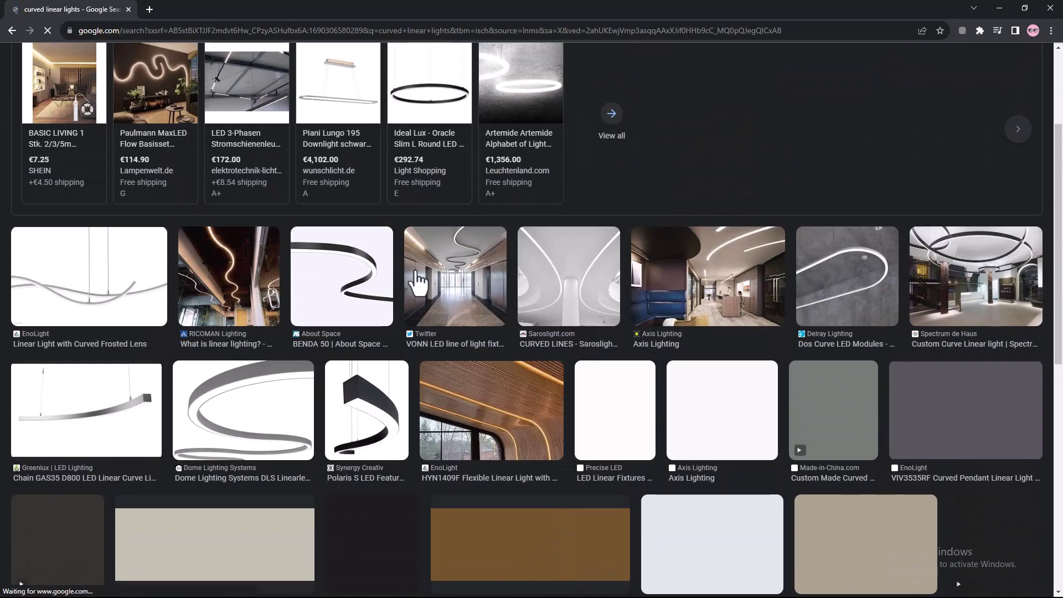
scroll(390, 410, "up", 3)
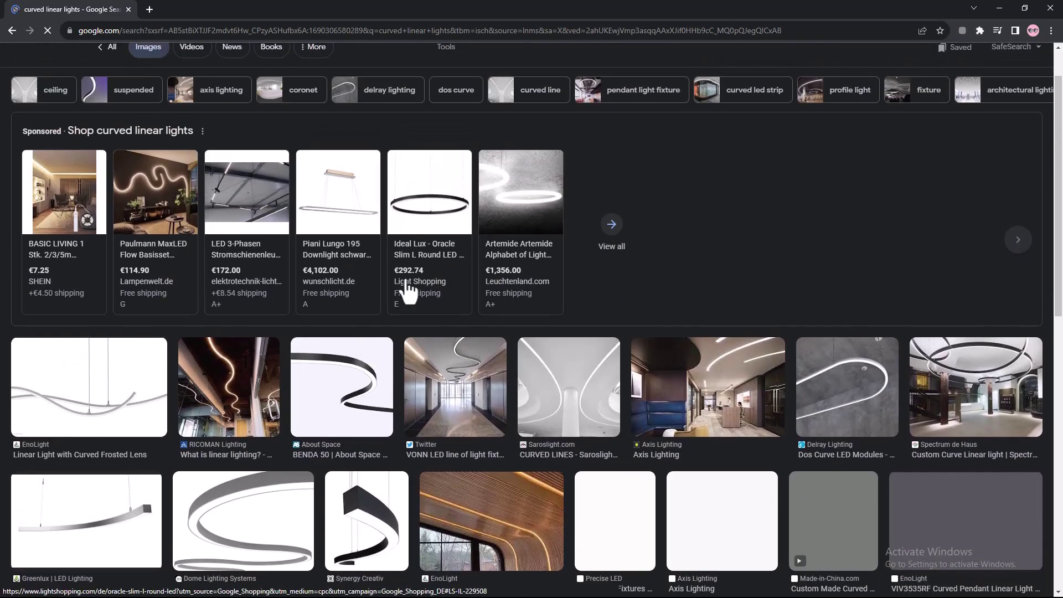
scroll(831, 316, "down", 3)
scroll(356, 408, "down", 2)
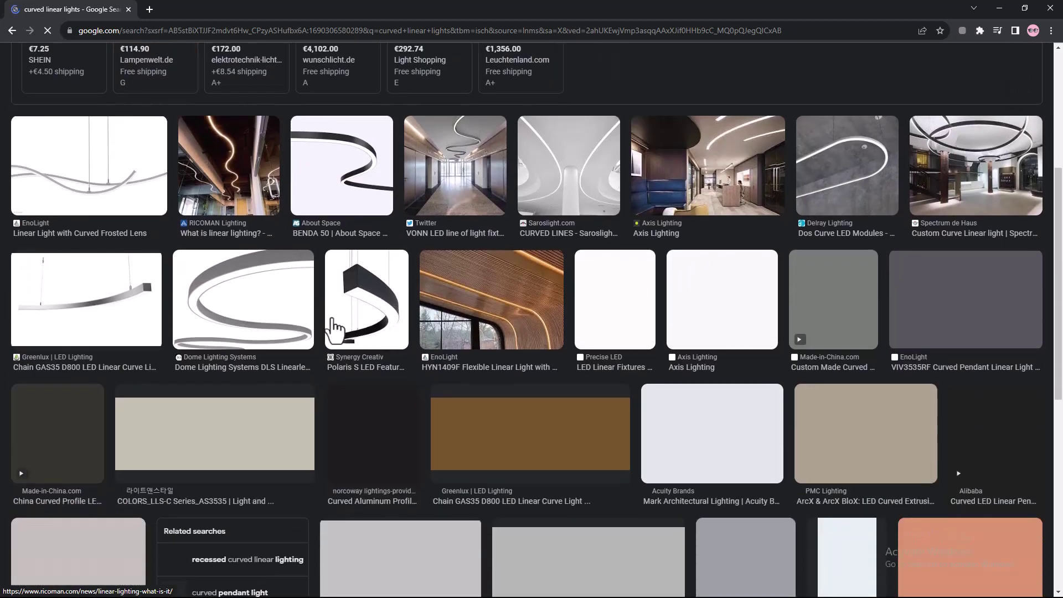
scroll(421, 335, "down", 2)
scroll(422, 332, "up", 3)
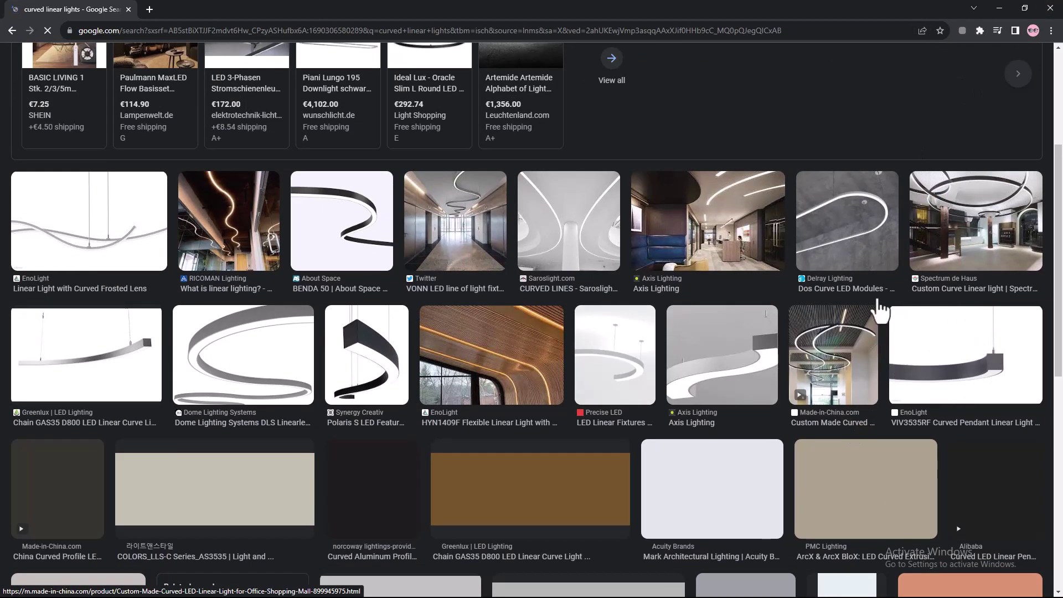
Return to 3ds Max and move the mesh light along Y to about 0.96 m.
left_click(1000, 7)
middle_click_drag(733, 333, 801, 344)
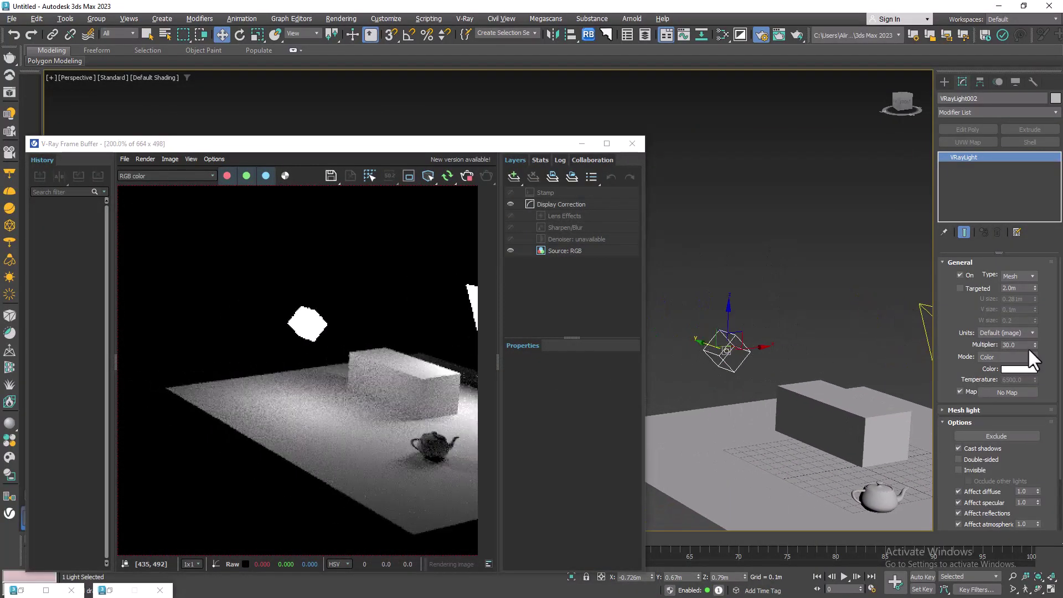
middle_click_drag(705, 342, 751, 335)
left_click_drag(750, 283, 680, 346)
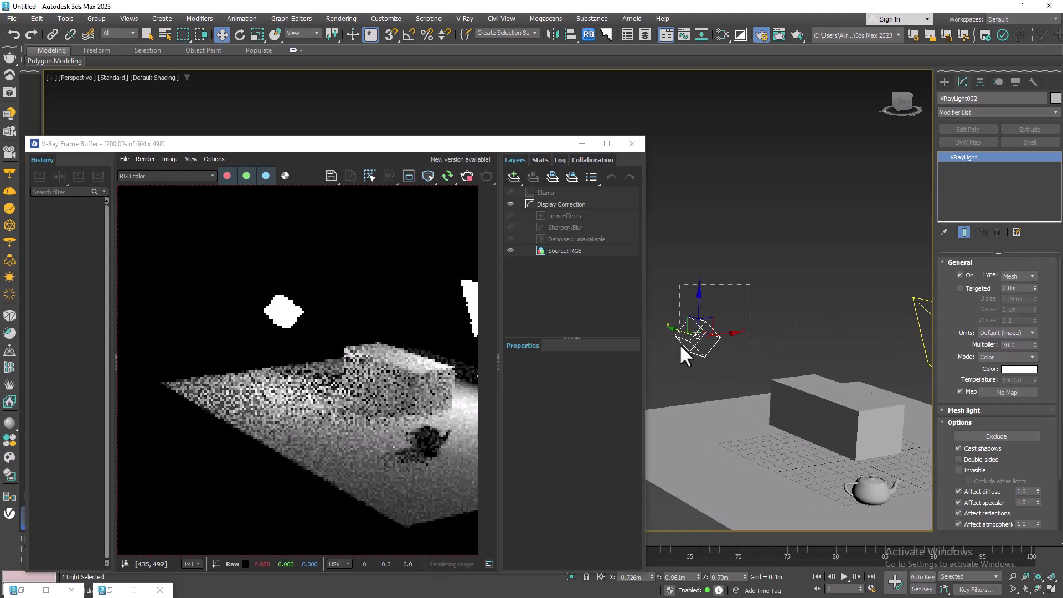
middle_click_drag(765, 314, 754, 302)
Reselect the mesh light and pick the small teapot in front of the box as its mesh.
left_click(759, 315)
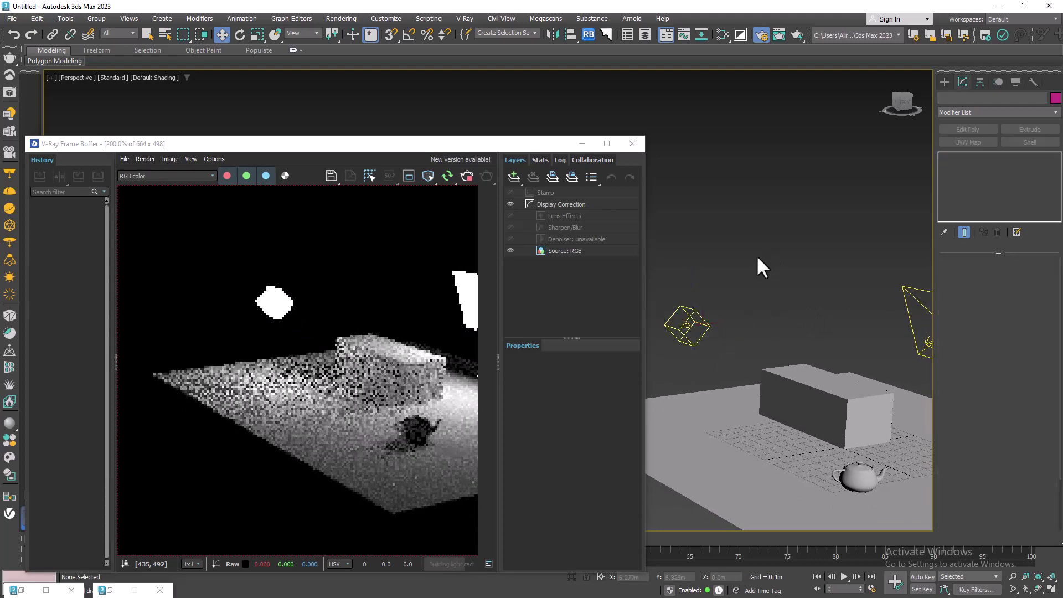
left_click(684, 335)
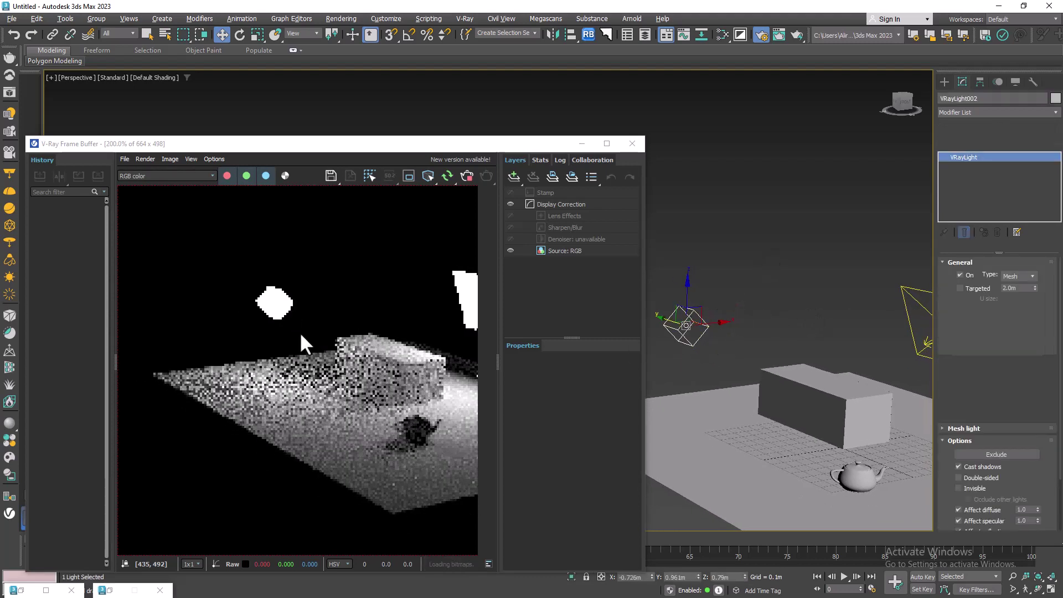
middle_click_drag(773, 352, 765, 349)
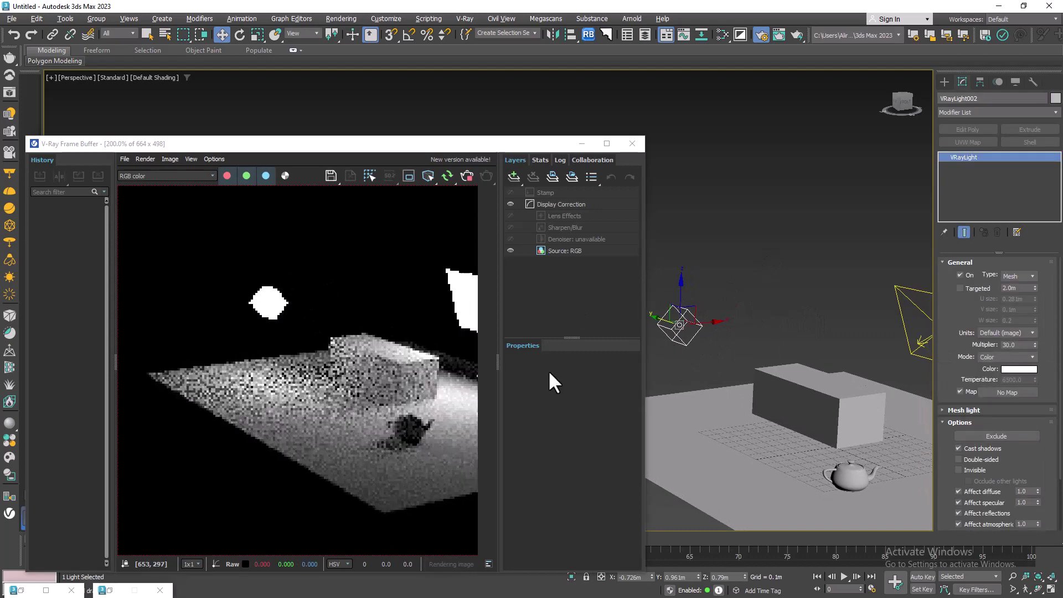
mouse_move(794, 385)
middle_mouse_down()
mouse_move(762, 376)
mouse_move(805, 378)
middle_mouse_up()
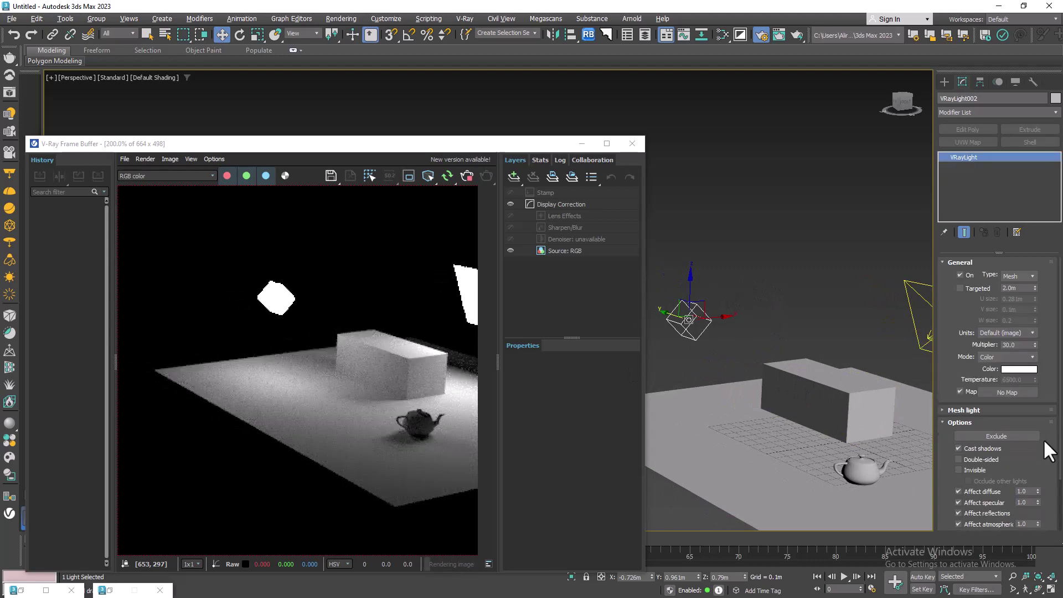
left_click(1009, 409)
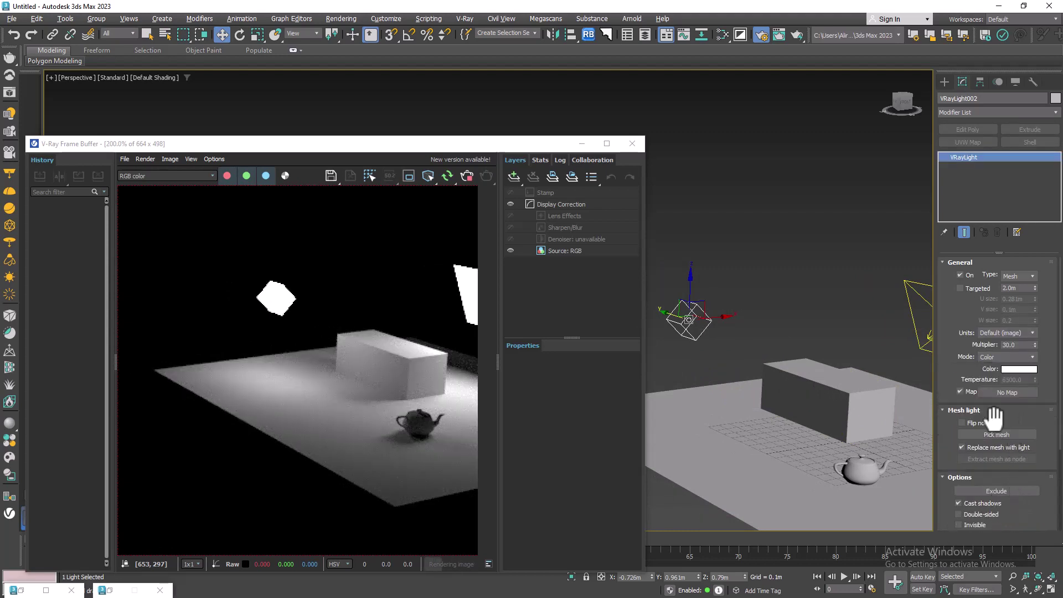
left_click(994, 435)
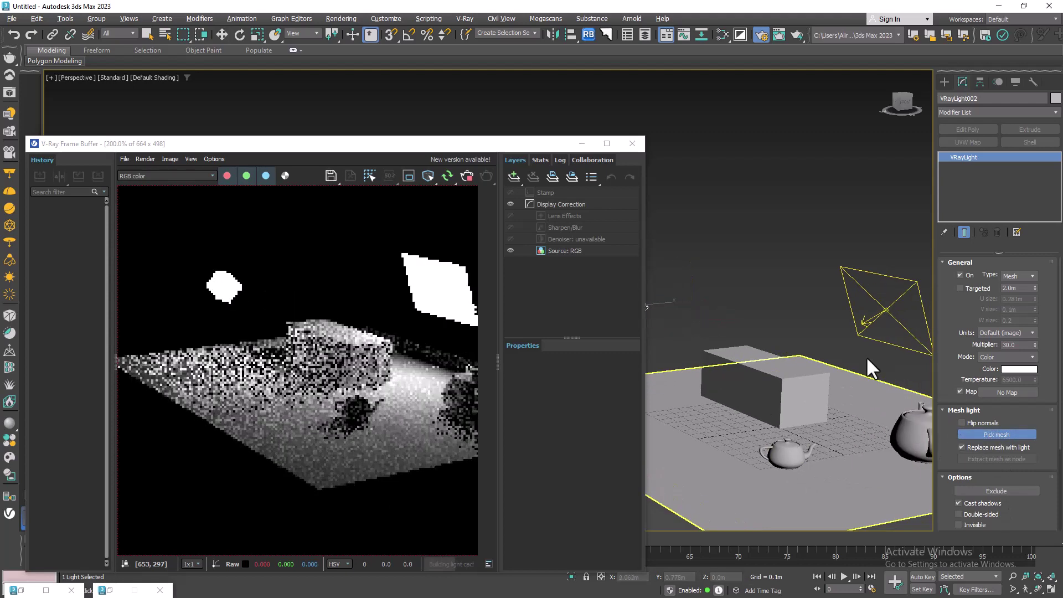
middle_click_drag(842, 427, 783, 417)
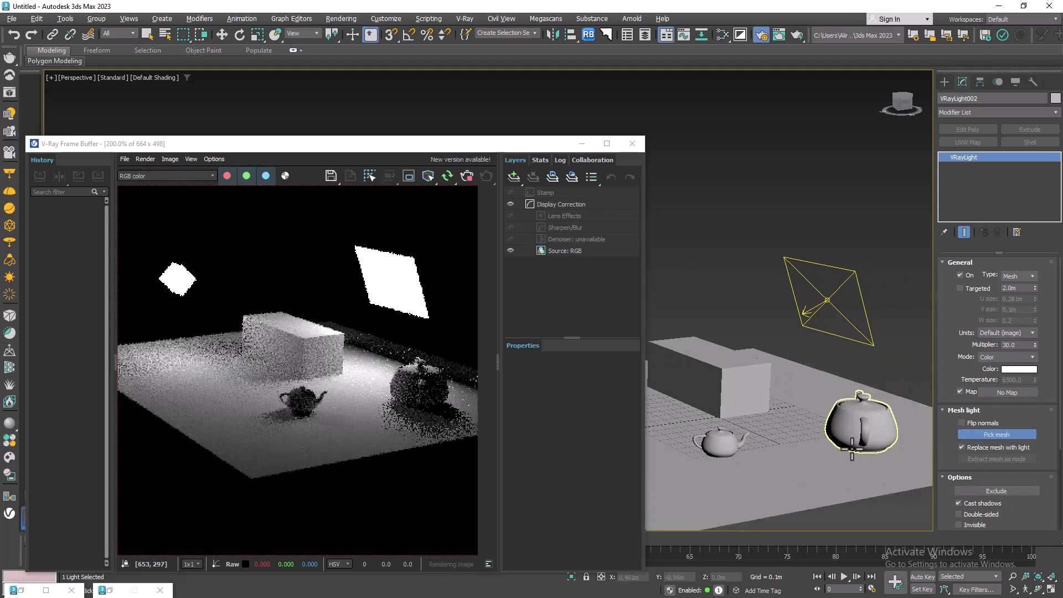
middle_click_drag(867, 407, 884, 401)
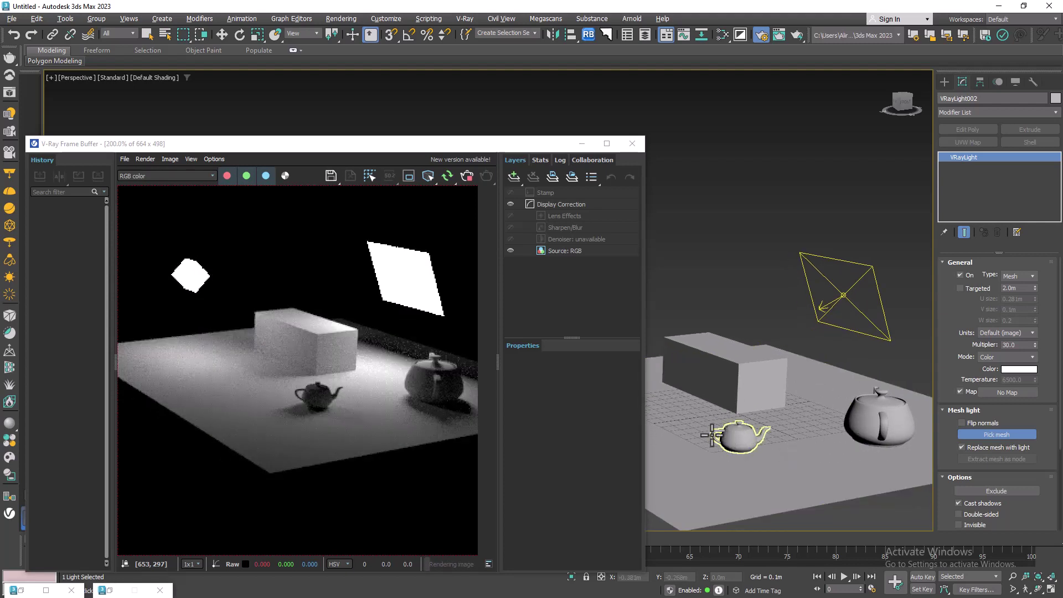
left_click(739, 440)
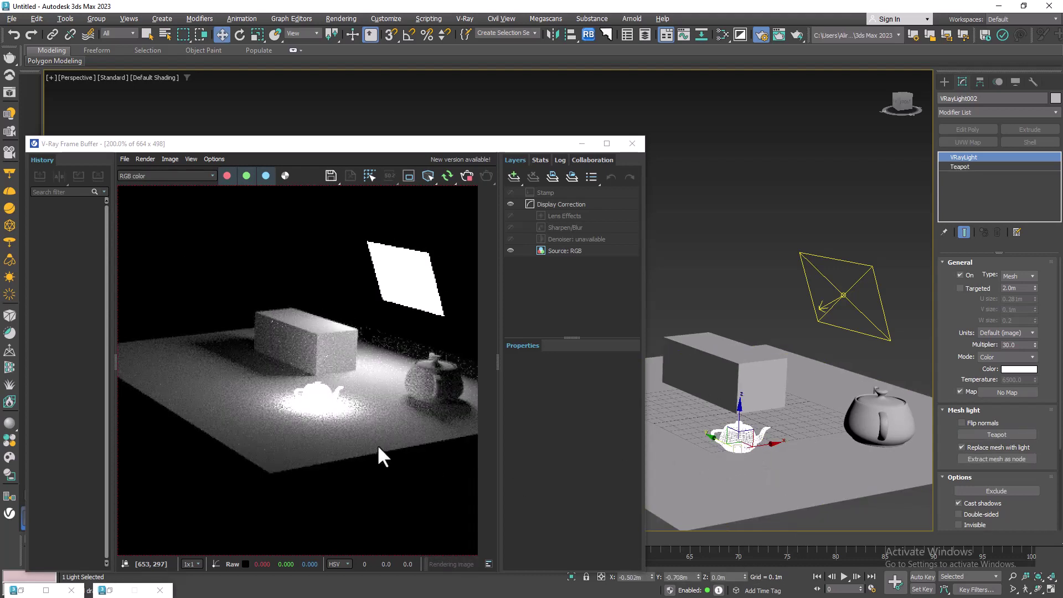
Raise the teapot mesh light to about Z 0.69 m and shift it along X to about -0.38 m, above the box.
scroll(293, 404, "up", 2)
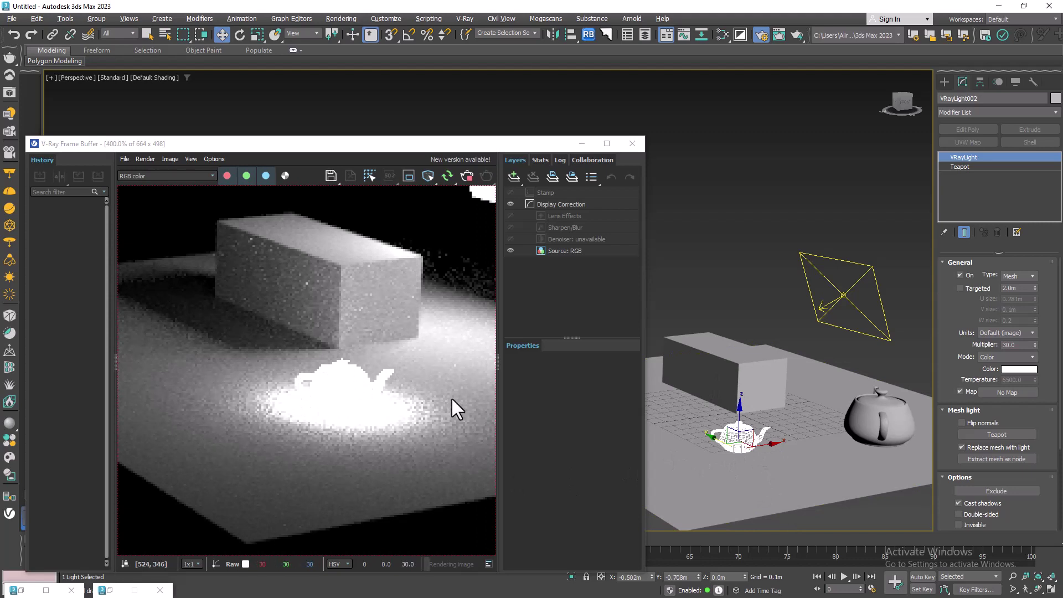
left_click_drag(740, 411, 745, 308)
scroll(493, 482, "down", 2)
left_click_drag(776, 342, 790, 342)
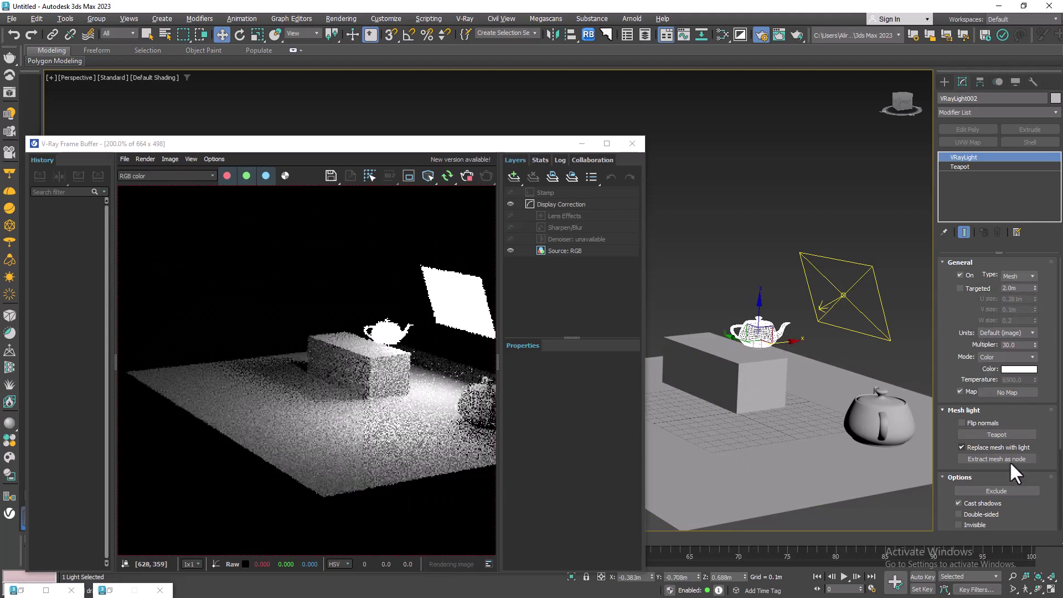
scroll(997, 443, "down", 3)
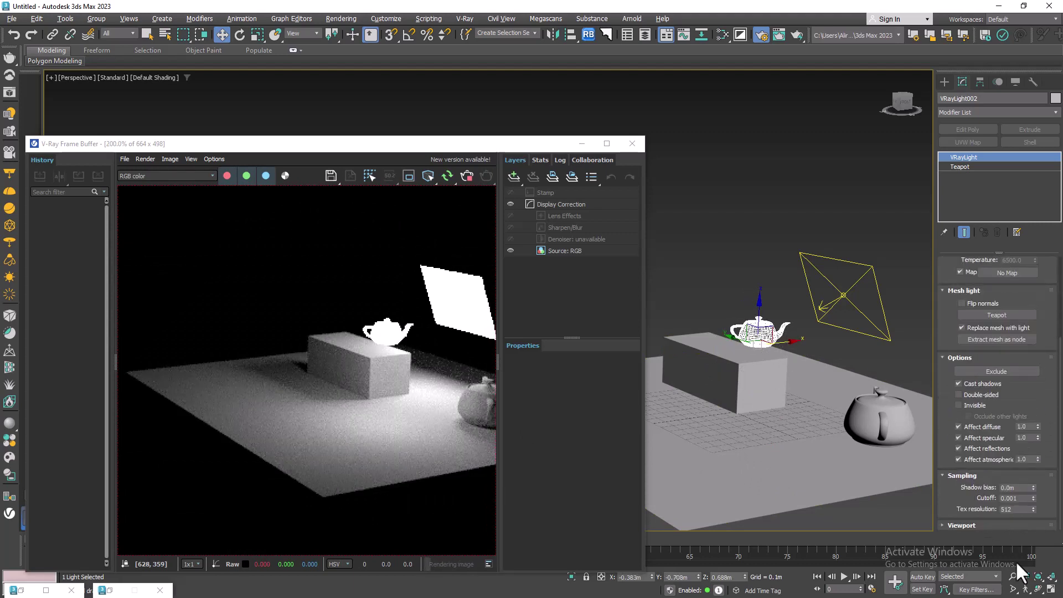
scroll(1036, 409, "up", 3)
left_click(1028, 274)
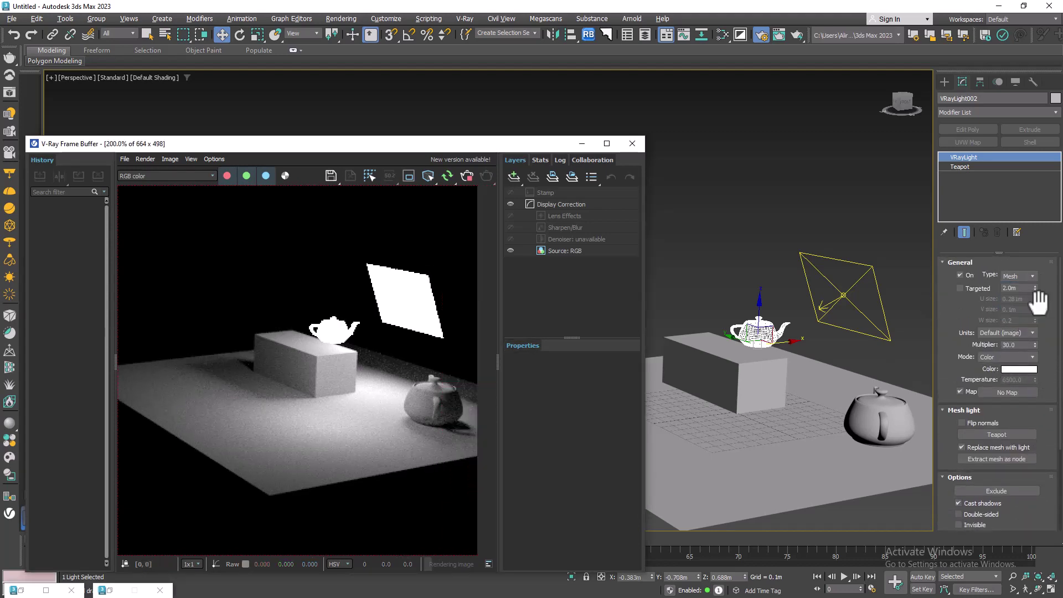
left_click(1025, 277)
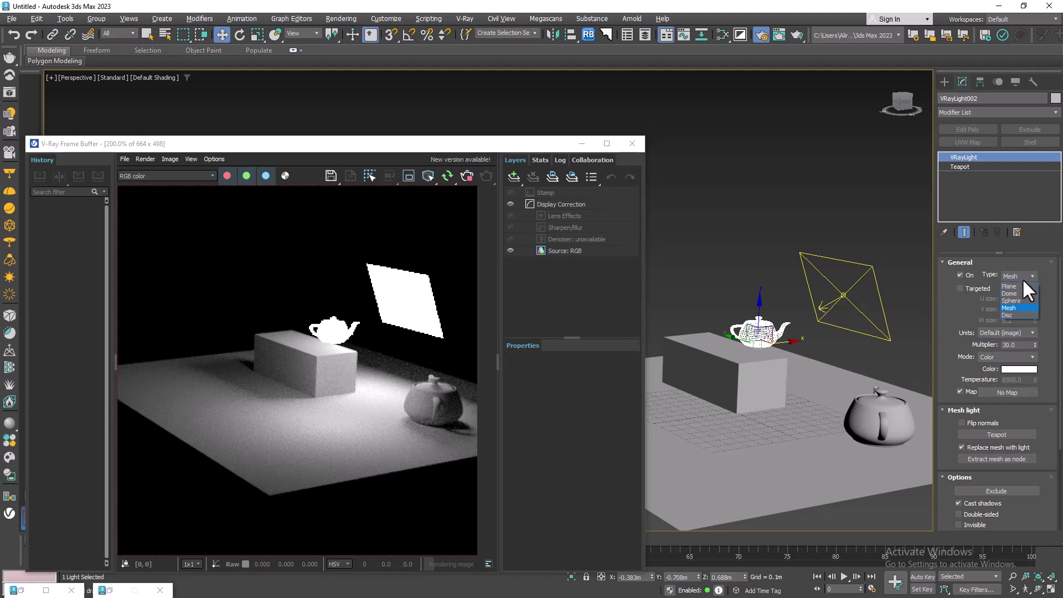
left_click(917, 331)
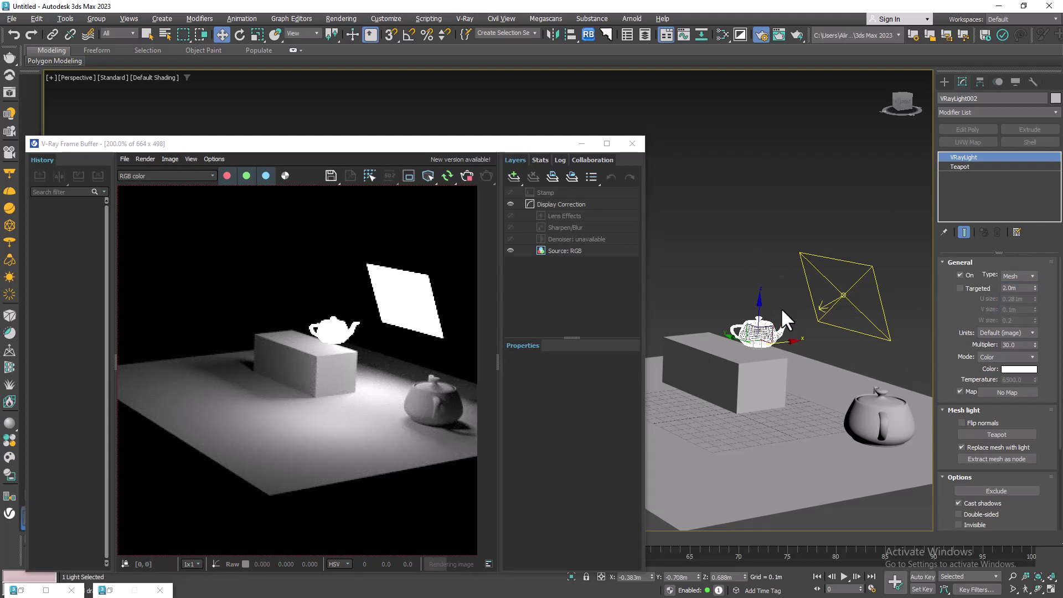
Lower the teapot mesh light onto the plane in front of the box, to about Z 0.01 m.
left_click_drag(761, 310, 747, 418)
middle_click_drag(742, 386, 797, 410)
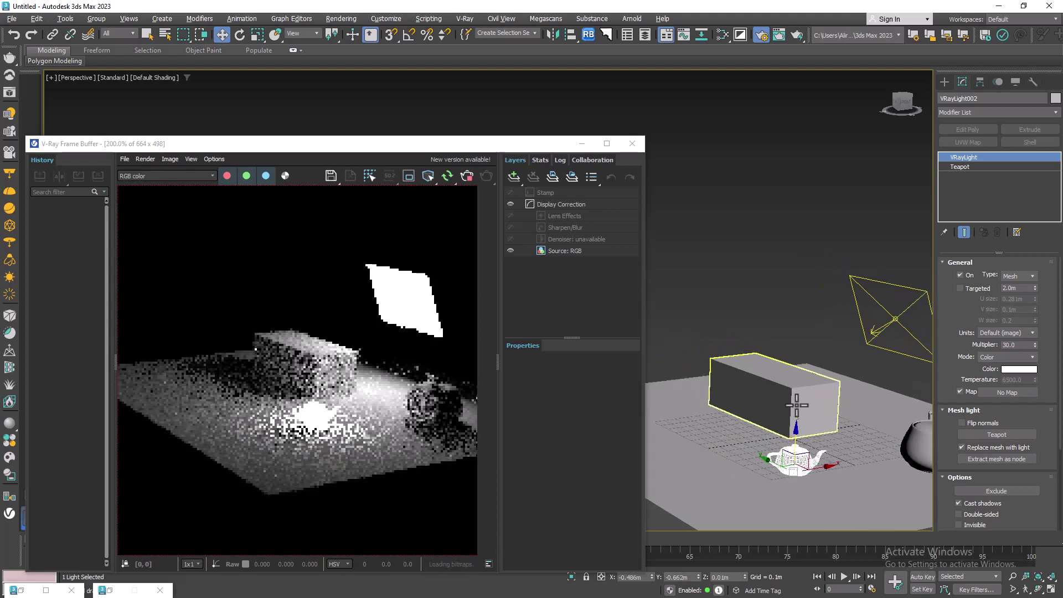
scroll(798, 410, "down", 4)
Start the spline Line tool, then minimize the V-Ray Frame Buffer and maximize the Top viewport for drawing.
left_click(945, 82)
left_click(944, 100)
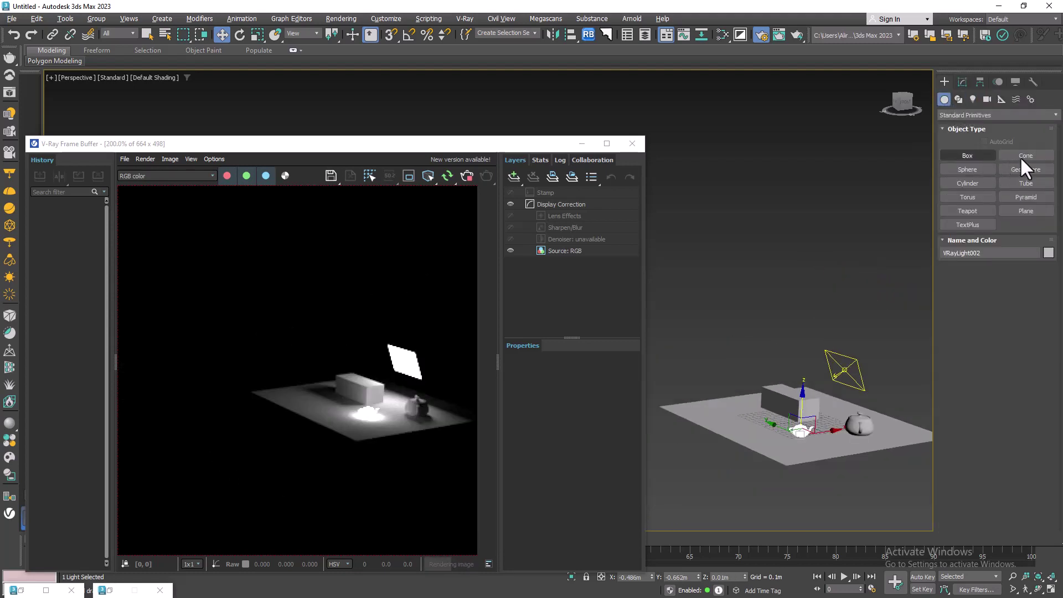
scroll(770, 375, "up", 5)
middle_click_drag(772, 419, 734, 394)
left_click(973, 101)
left_click(947, 98)
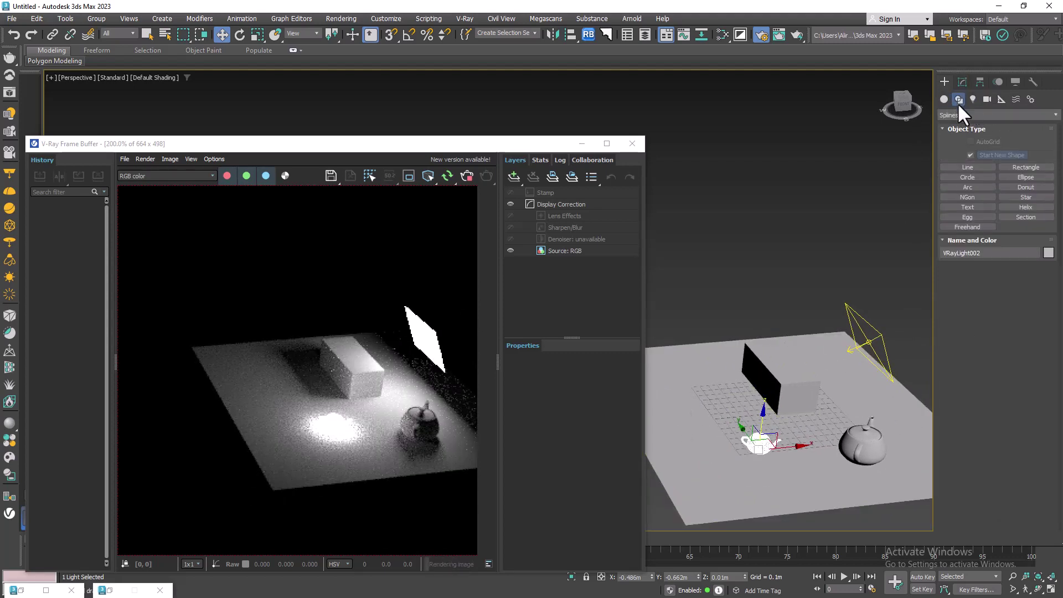
left_click(957, 97)
left_click(984, 169)
key("alt+w")
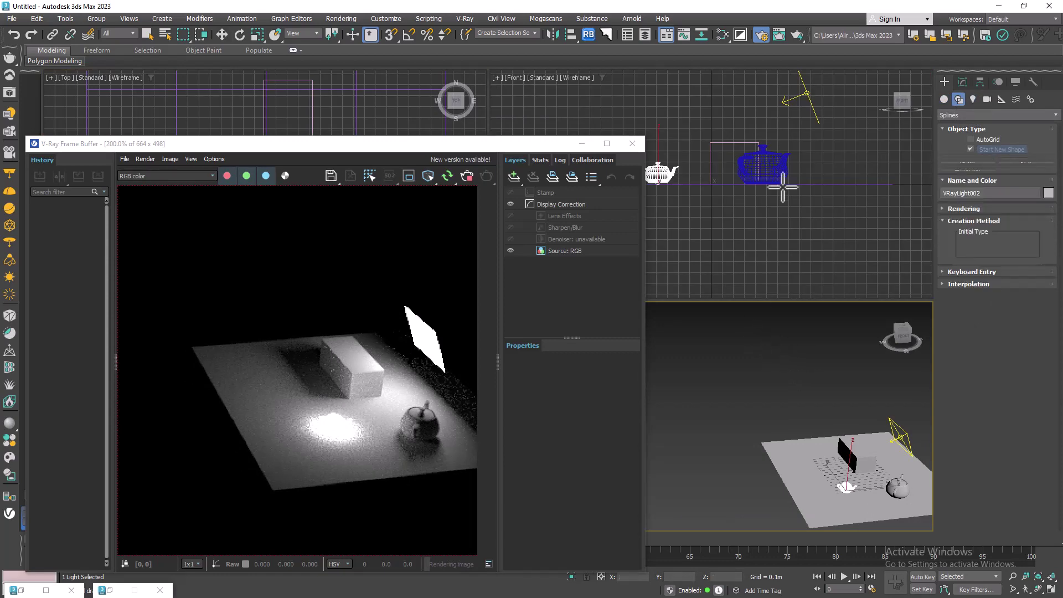
key("alt+w")
left_click(581, 144)
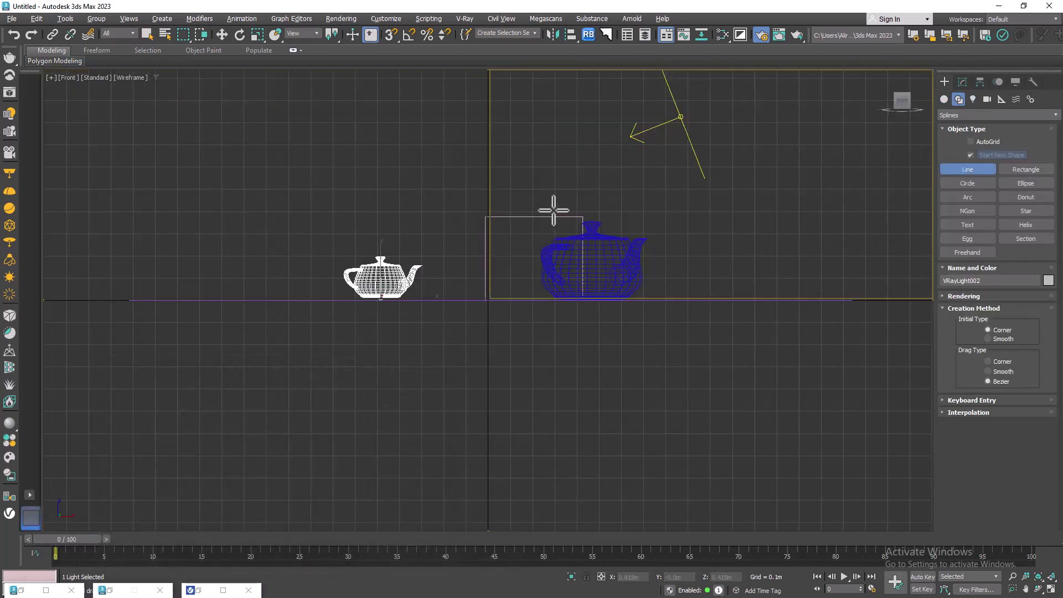
key("alt+w")
middle_click(437, 210)
key("alt+w")
Draw an open L-shaped line in the Top view, running just inside the plane's back and left edges.
middle_click_drag(575, 235, 578, 240)
left_click(640, 191)
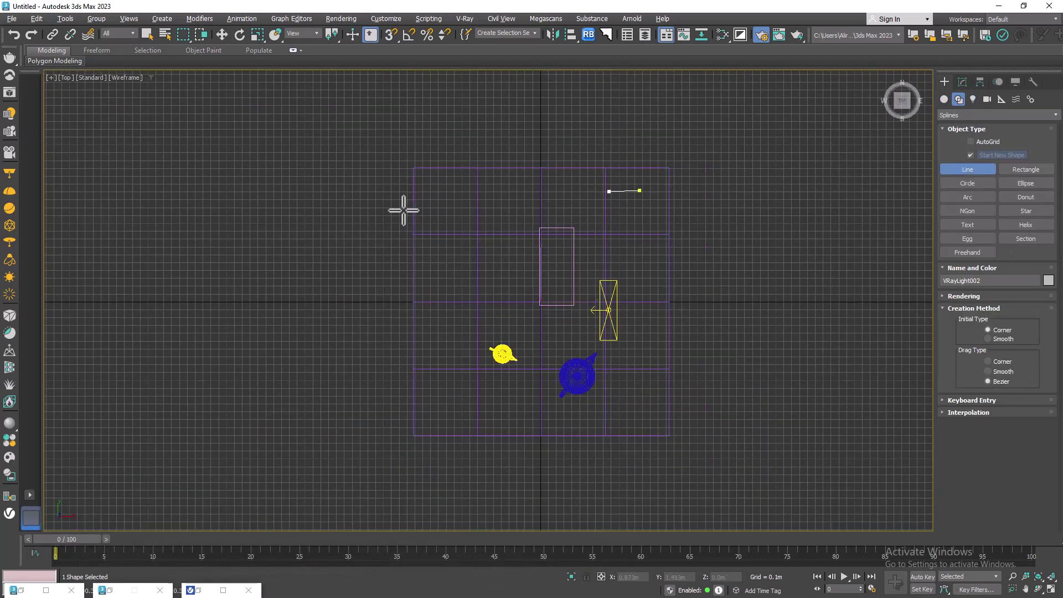
left_click(437, 191)
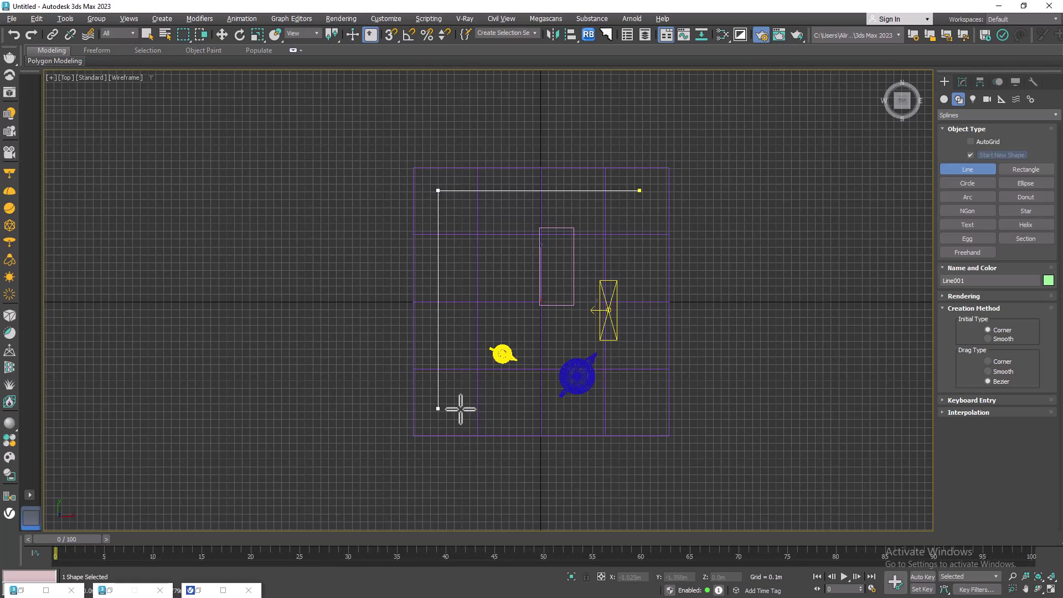
right_click(470, 409)
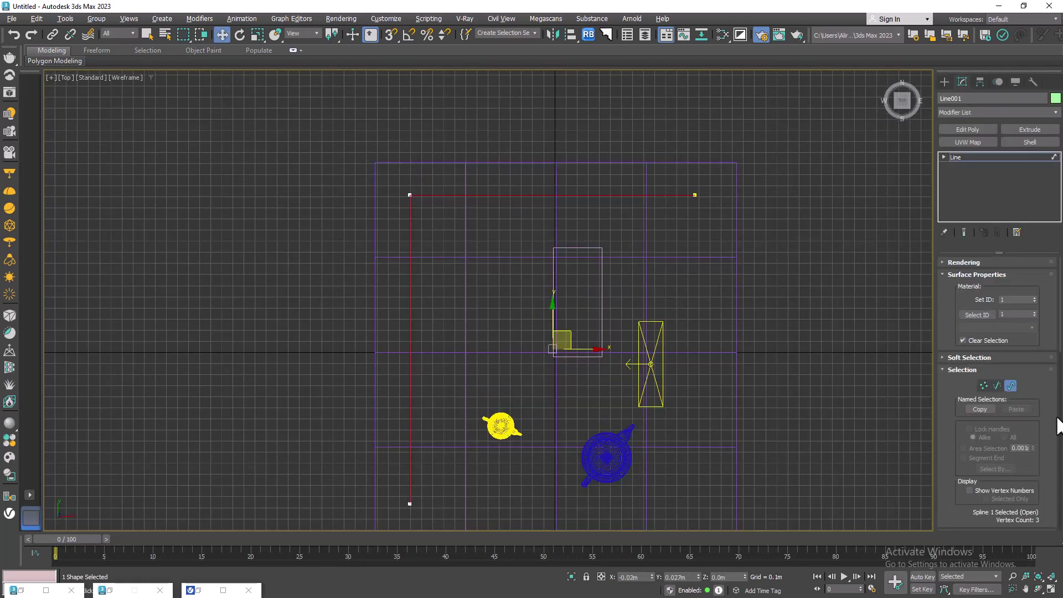
Outline the L-shaped spline into a thin closed strip and extrude it by 0.01 m.
left_click_drag(1047, 418, 1056, 226)
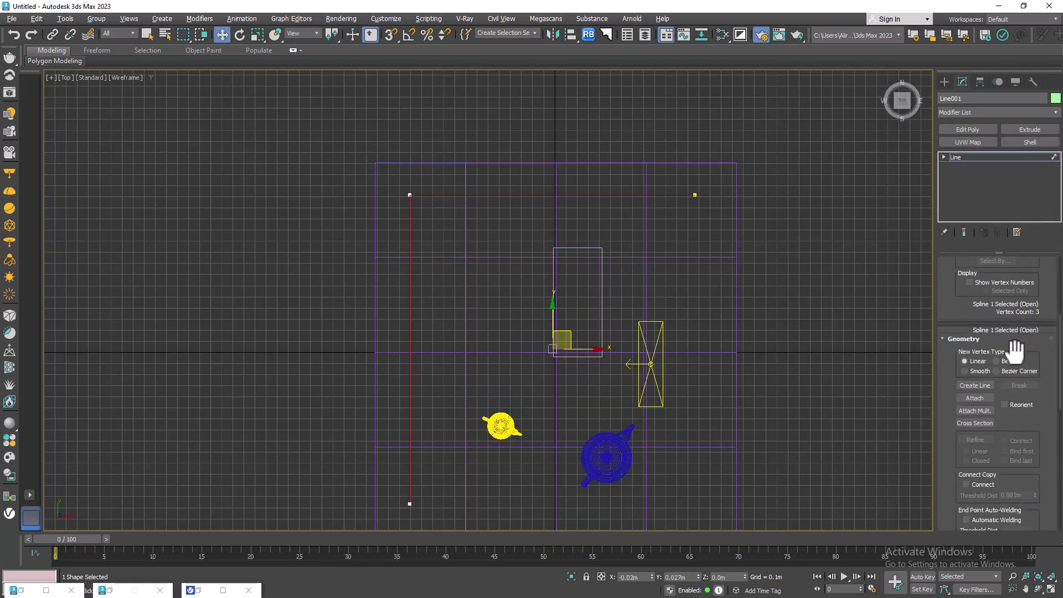
left_click(1030, 129)
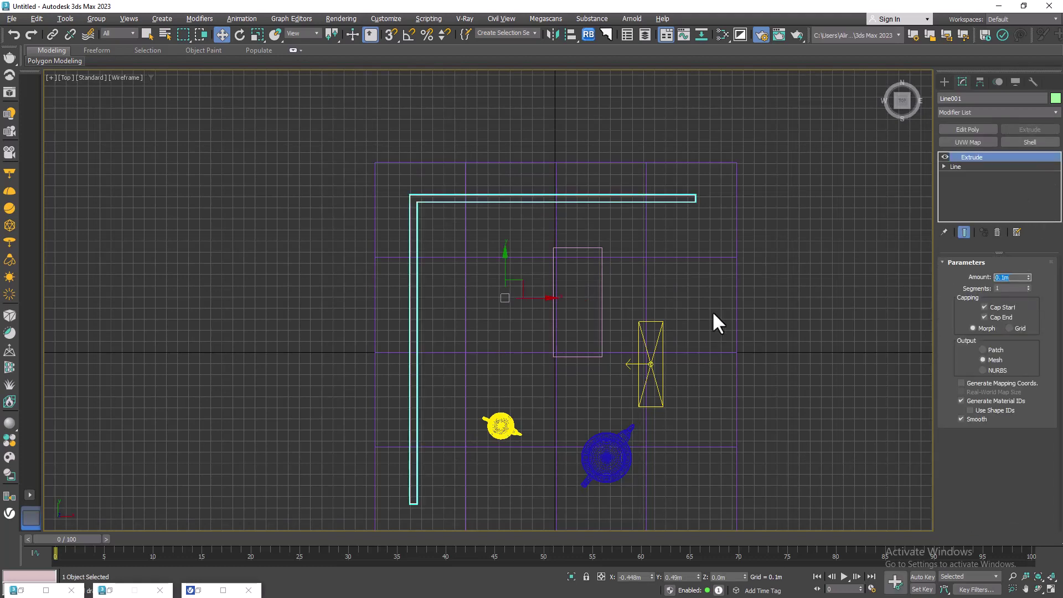
middle_click_drag(717, 325, 710, 301)
key("alt+w")
middle_click(723, 471)
key("alt+w")
middle_click_drag(759, 420, 728, 402)
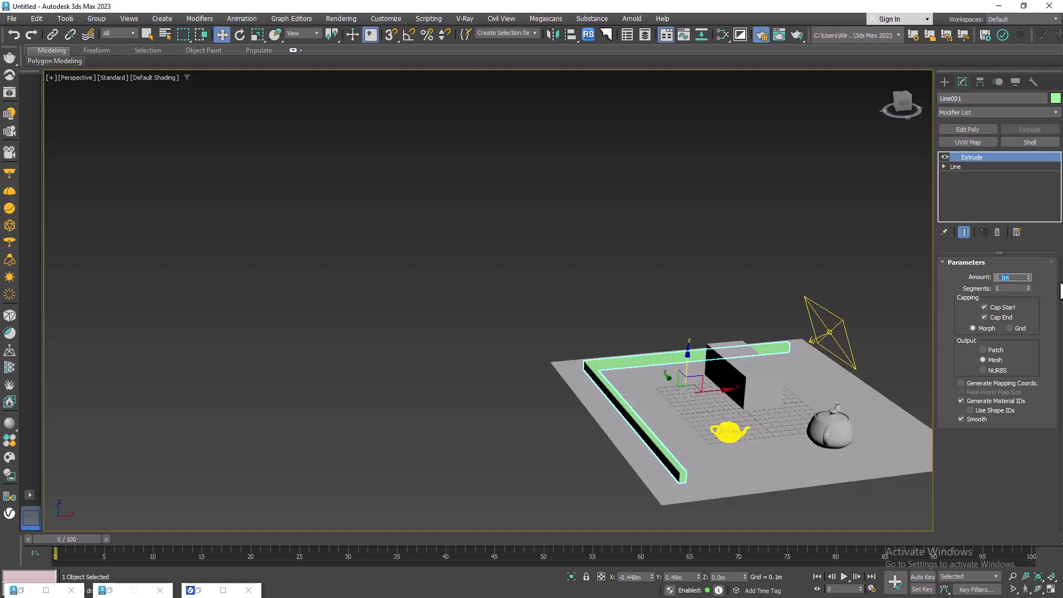
type("1")
key("Return")
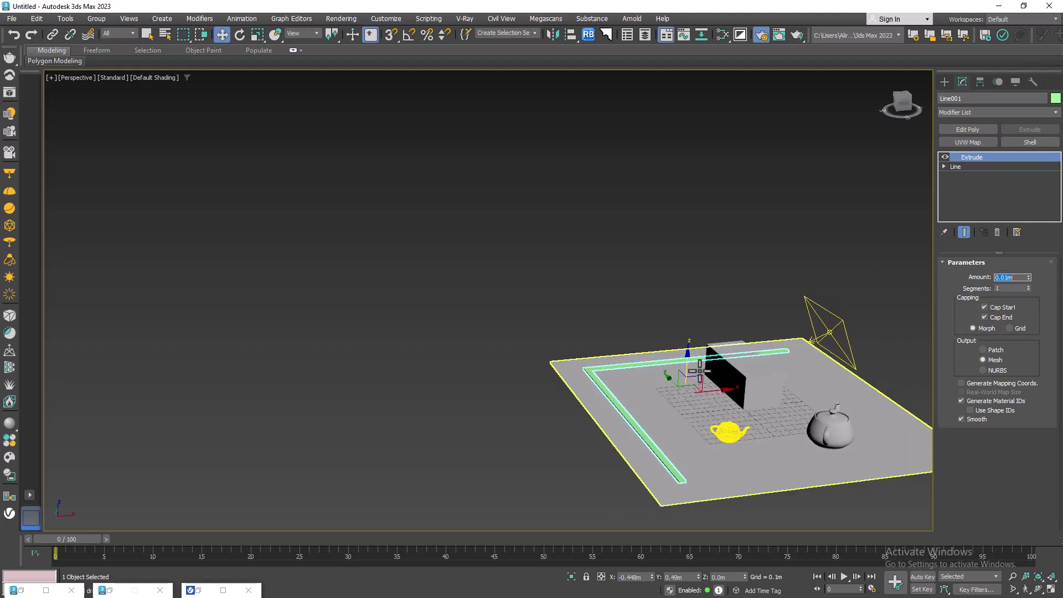
Raise the extruded L-shaped strip along Z to about 0.97 m above the plane and leave it selected.
left_click_drag(688, 357, 696, 272)
left_click(751, 256)
scroll(748, 281, "up", 3)
middle_click_drag(753, 286, 723, 213)
middle_click_drag(723, 214, 620, 234, "alt")
left_click(529, 385)
left_click(442, 179)
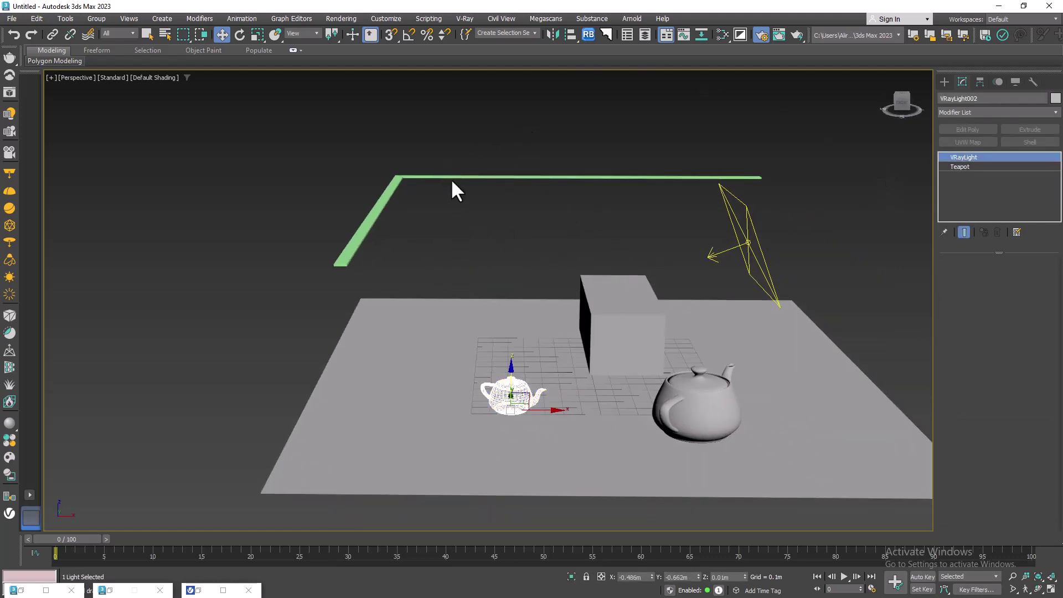
mouse_move(525, 196)
middle_mouse_down("alt")
mouse_move(518, 188)
mouse_move(541, 196)
middle_mouse_up("alt")
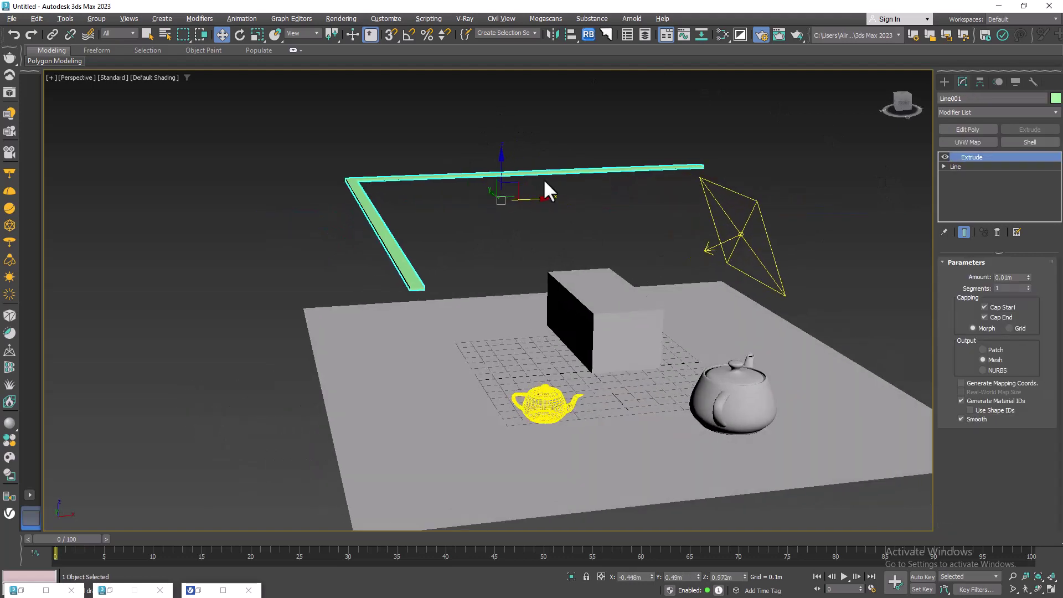
middle_click_drag(568, 285, 564, 245, "alt")
middle_click_drag(670, 320, 592, 354, "alt")
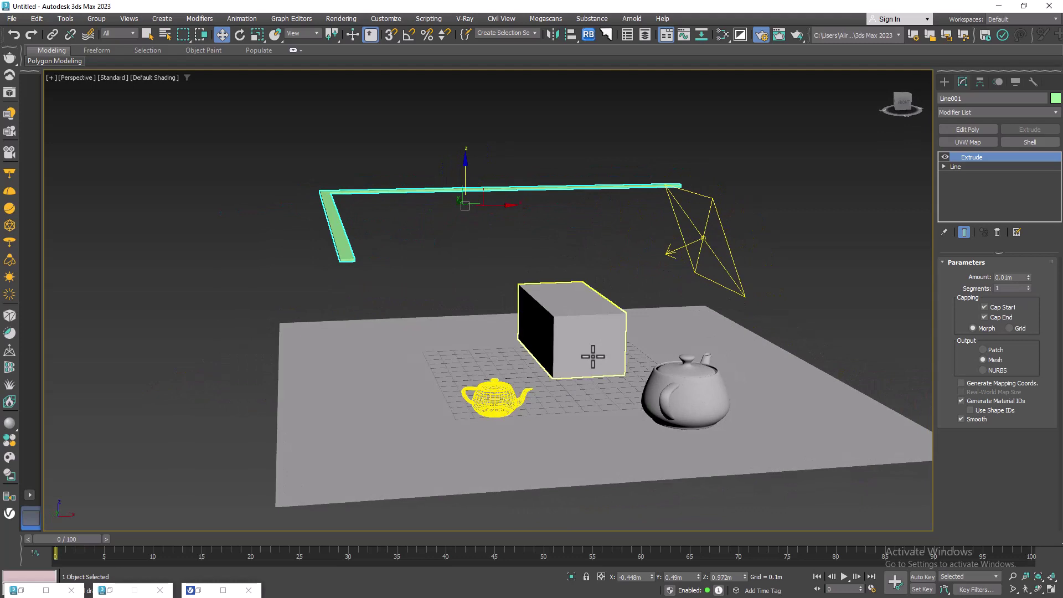
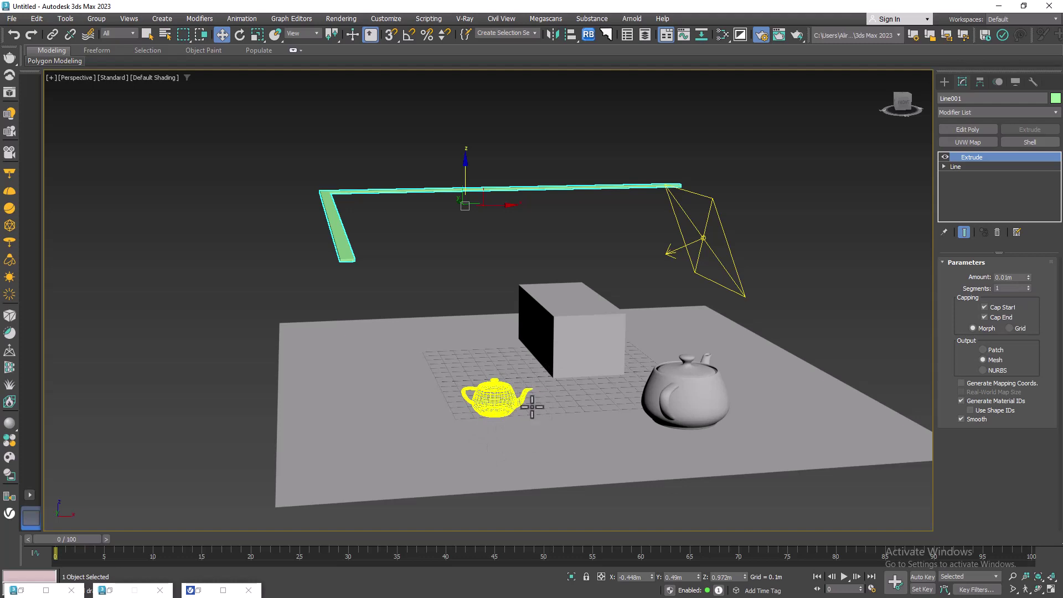
Select the small teapot mesh light and raise it along Z to about 0.91 m, above the box.
left_click(495, 396)
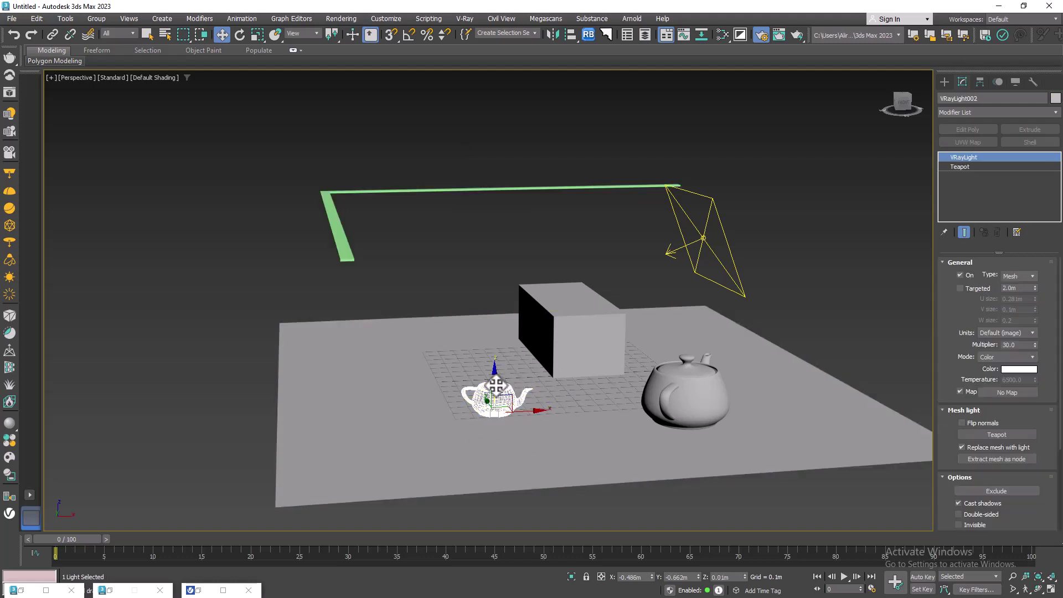
left_click_drag(494, 387, 495, 219)
middle_click_drag(569, 259, 602, 277, "alt")
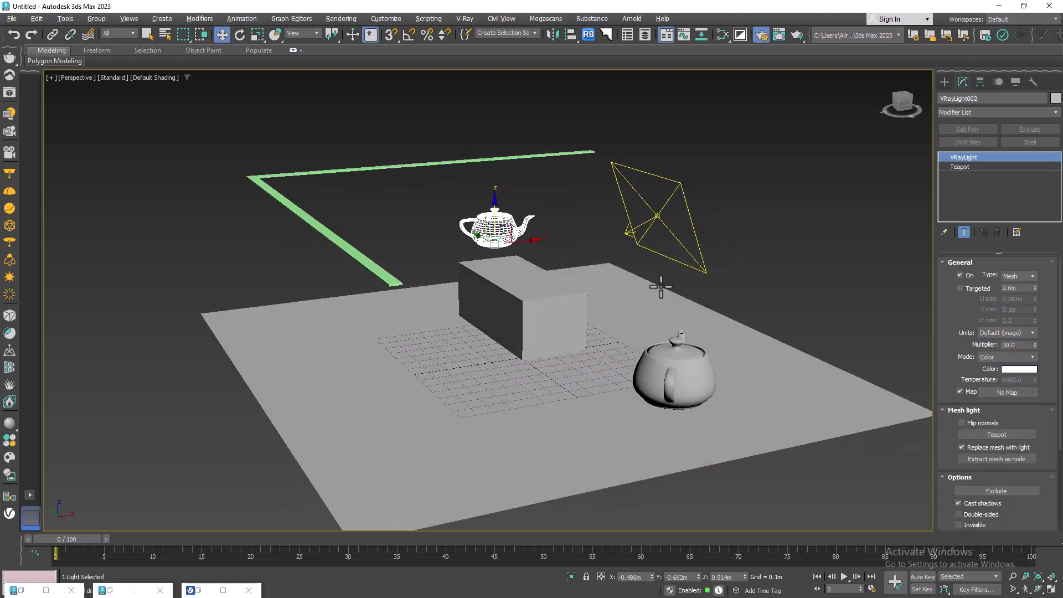
Start an interactive render, restore the V-Ray Frame Buffer to a smaller window, and maximize the Perspective view so it is the one rendered.
key("alt+w")
right_click(360, 421)
key("alt+w")
key("alt+w")
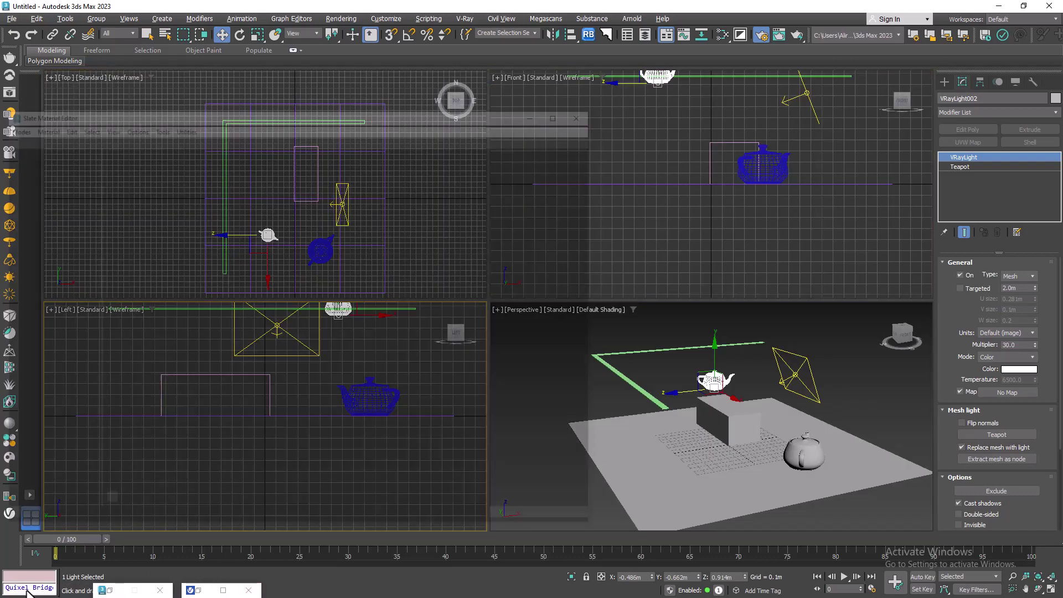
left_click(28, 591)
key("shift+q")
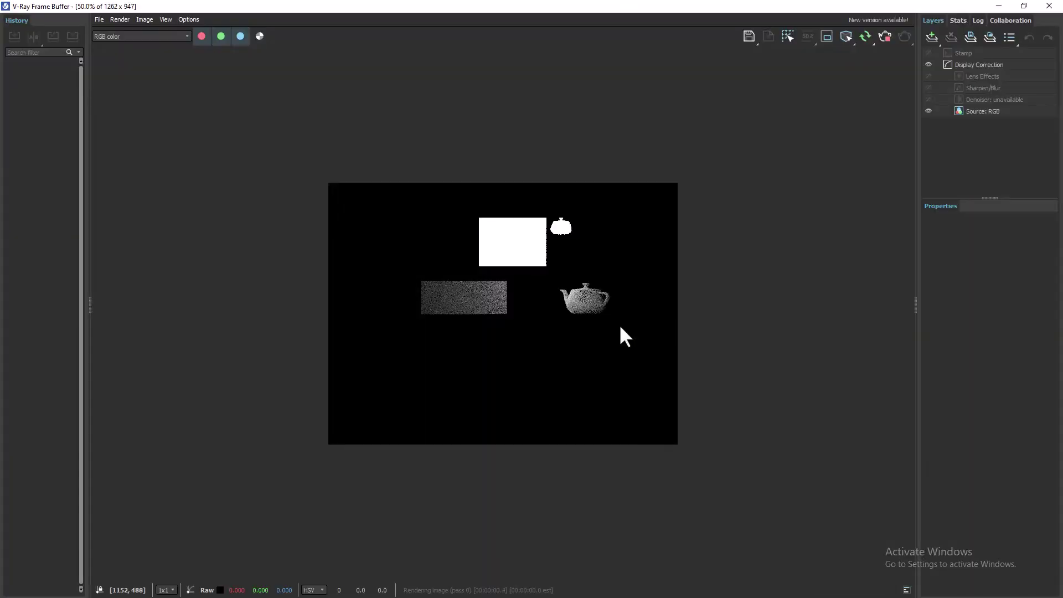
left_click(1023, 6)
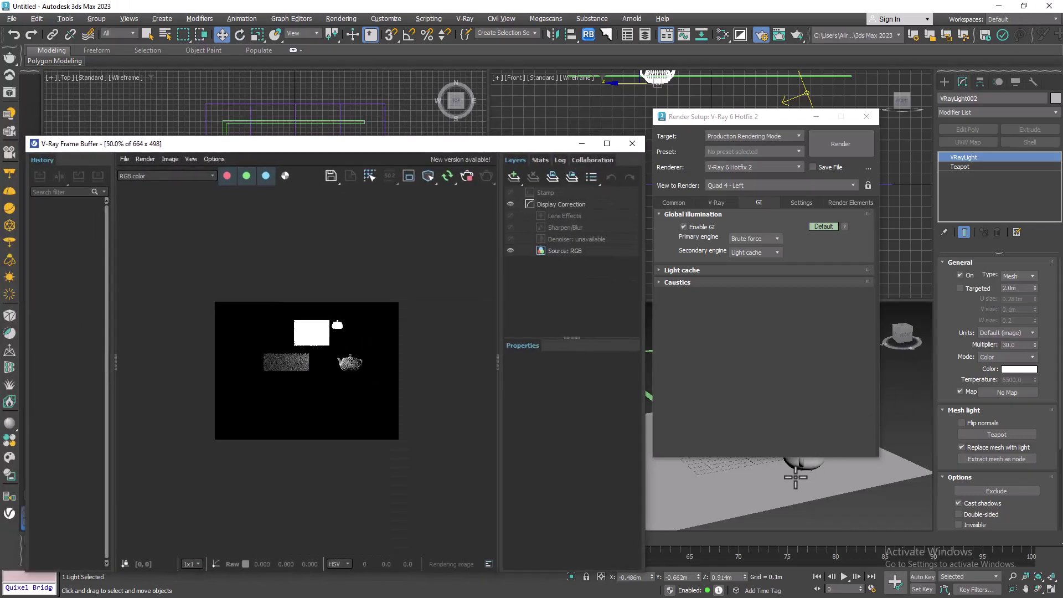
key("alt+w")
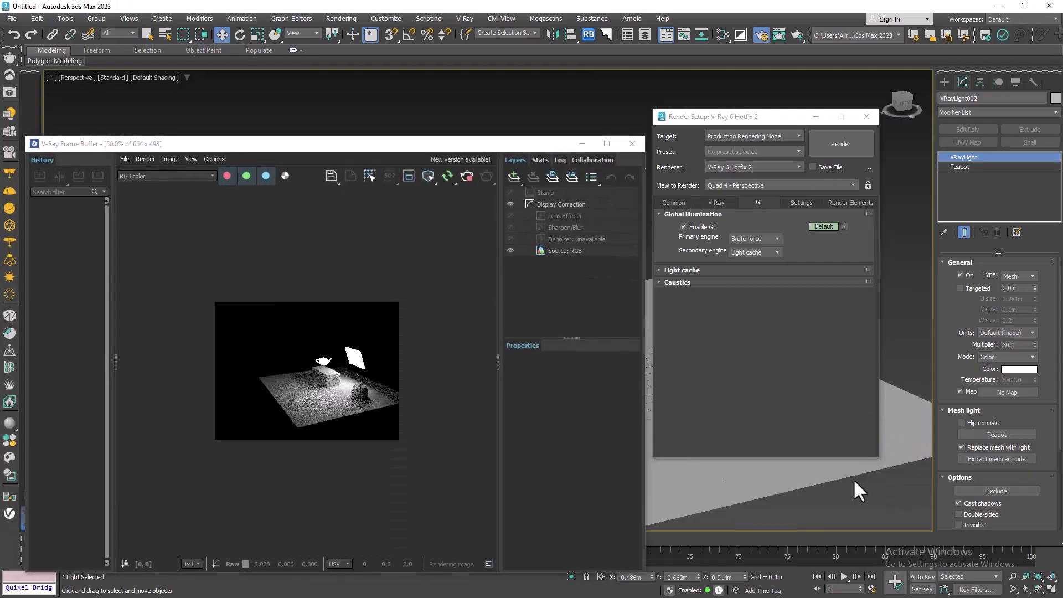
Examine the rendered shadows and light falloff around the large teapot and the box lit by the teapot mesh light and the plane light.
scroll(311, 392, "up", 3)
scroll(318, 396, "up", 1)
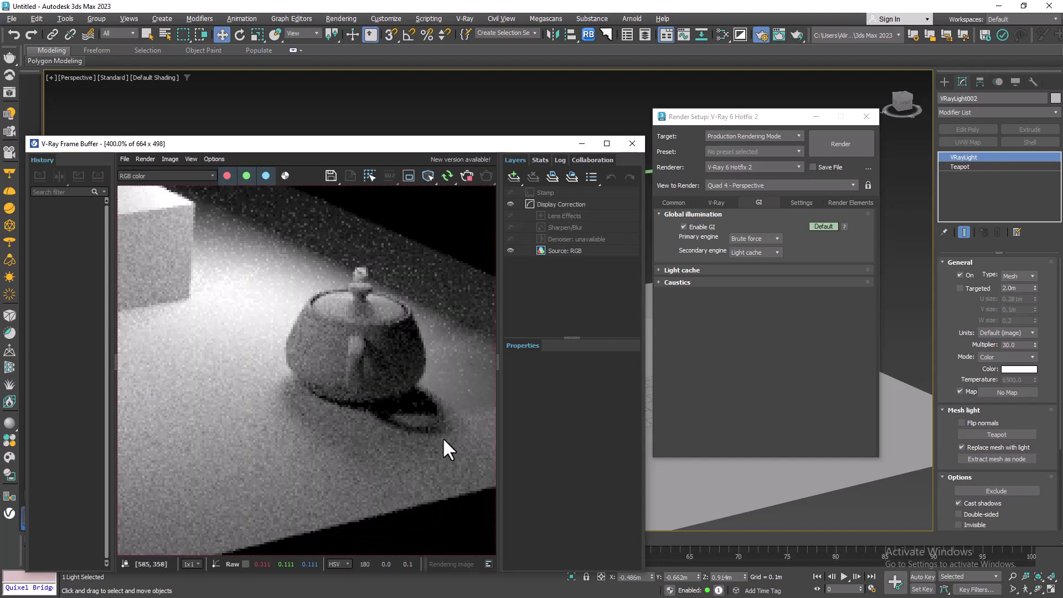
scroll(358, 418, "up", 1)
scroll(361, 409, "up", 1)
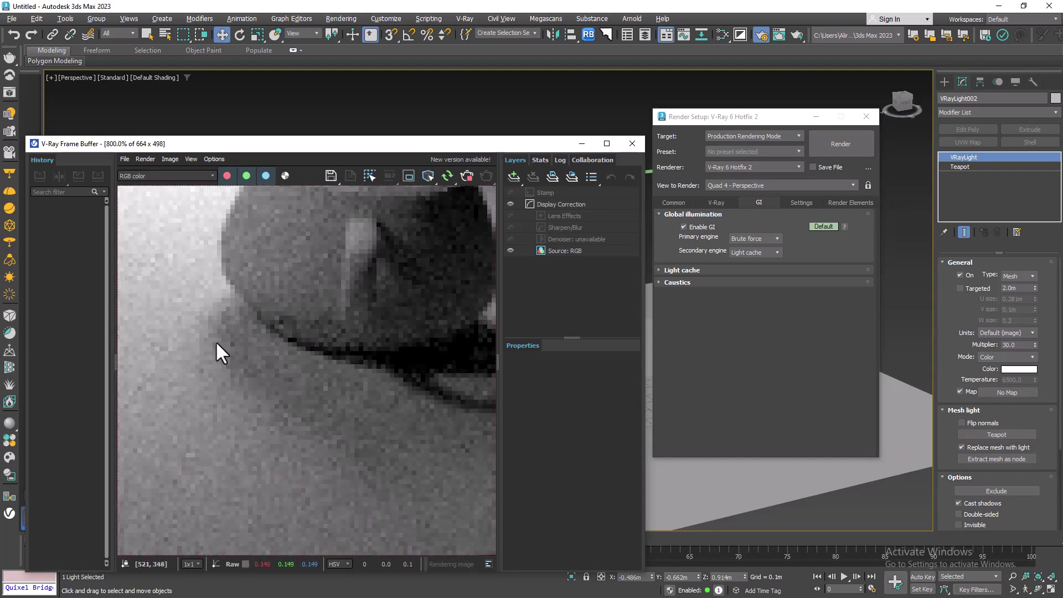
scroll(383, 382, "up", 1)
scroll(393, 356, "down", 1)
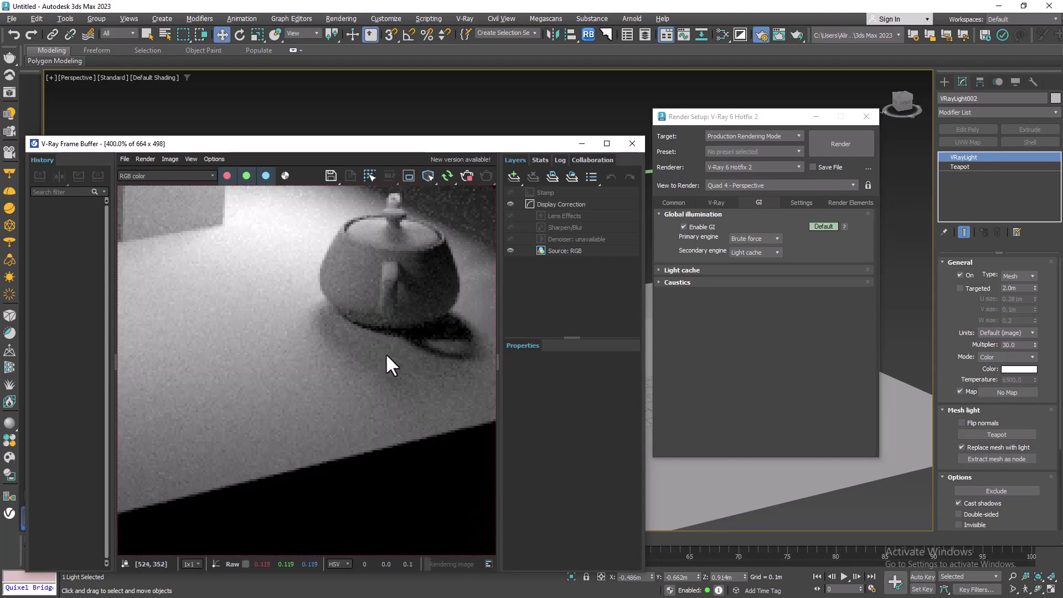
middle_click_drag(471, 345, 399, 352)
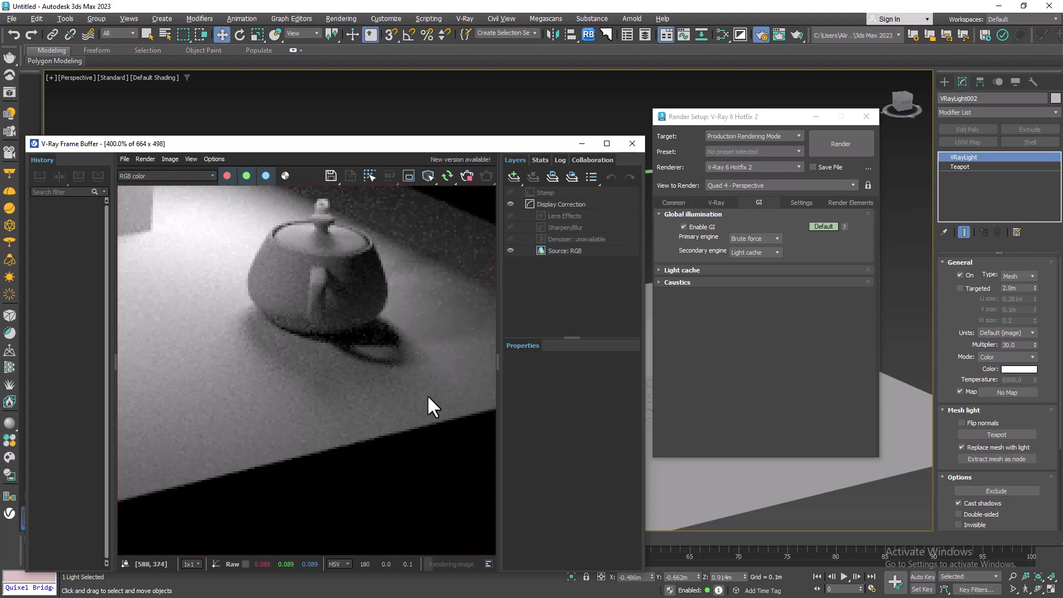
scroll(387, 387, "down", 1)
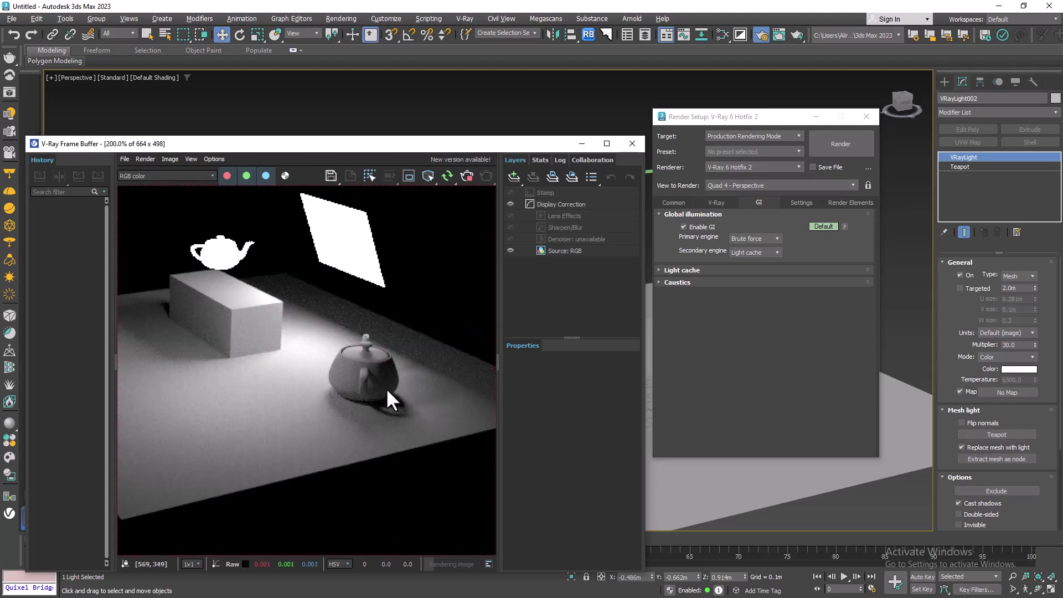
scroll(972, 493, "down", 3)
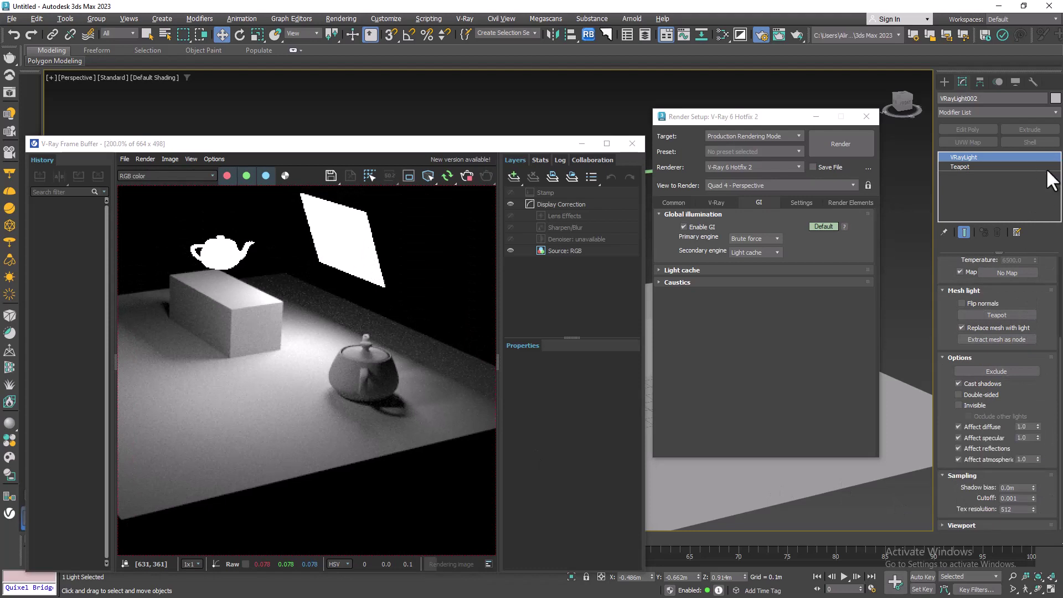
scroll(1031, 388, "up", 1)
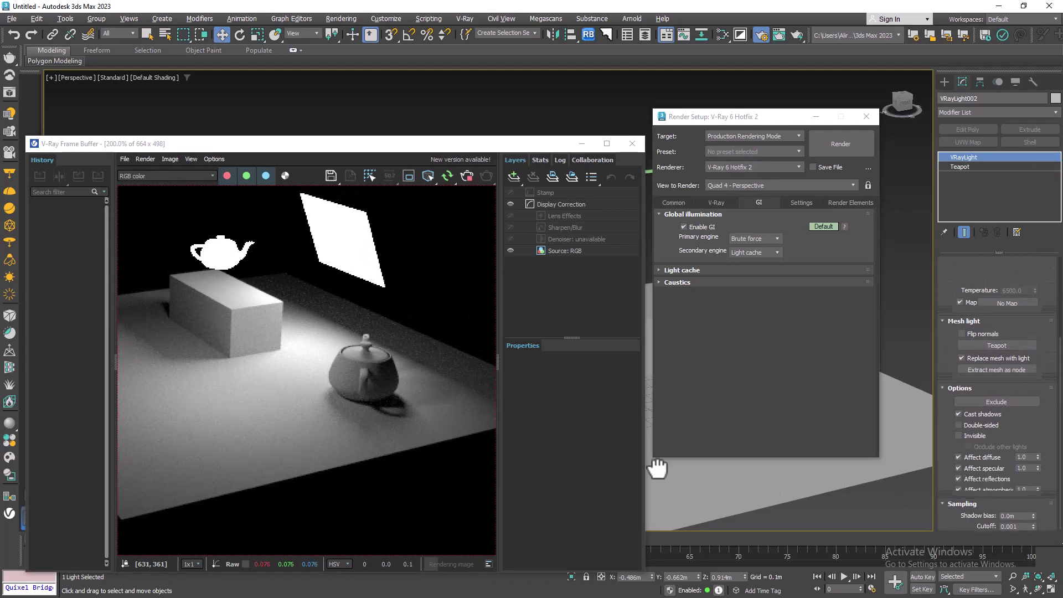
left_click_drag(361, 445, 327, 521)
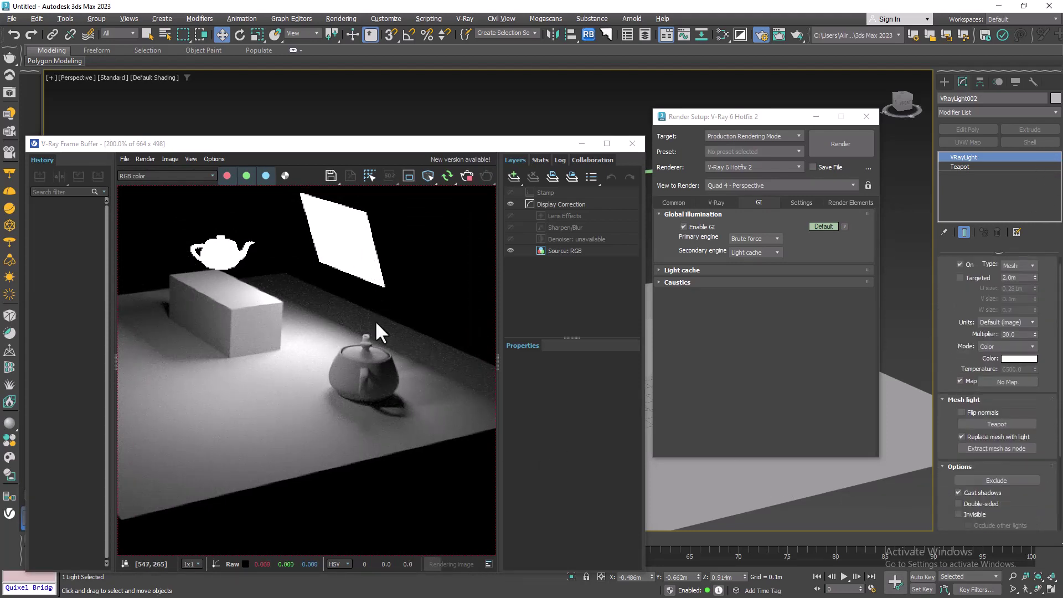
middle_click_drag(285, 350, 355, 354)
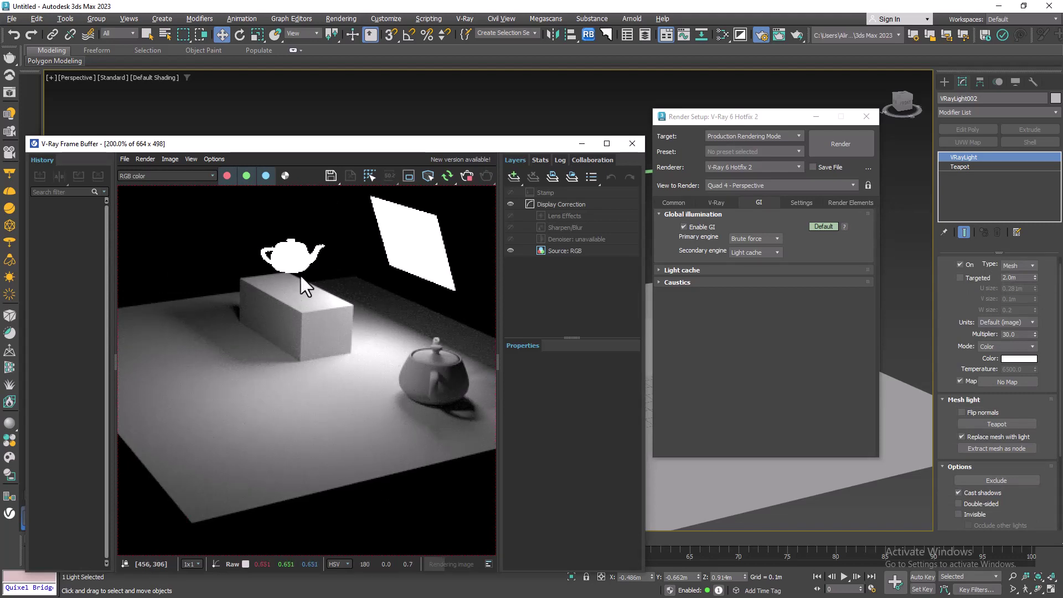
Minimize Render Setup and the V-Ray Frame Buffer, and select the raised L-shaped strip in the Perspective view.
left_click(815, 117)
left_click(582, 143)
middle_click_drag(594, 243, 620, 188, "alt")
middle_click_drag(628, 240, 565, 214, "alt")
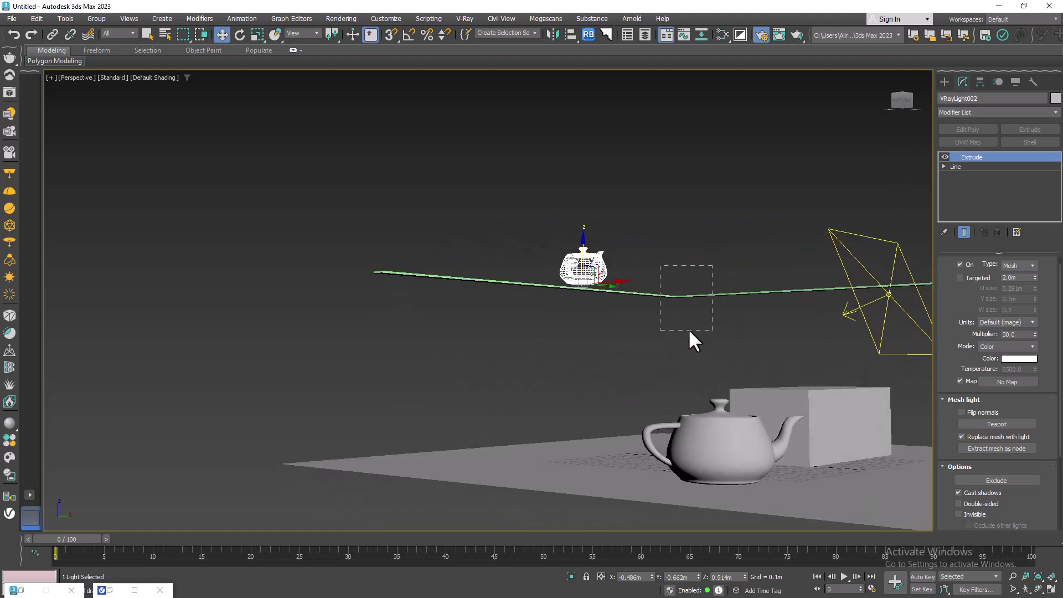
left_click_drag(689, 331, 712, 328)
middle_click_drag(713, 328, 743, 325, "alt")
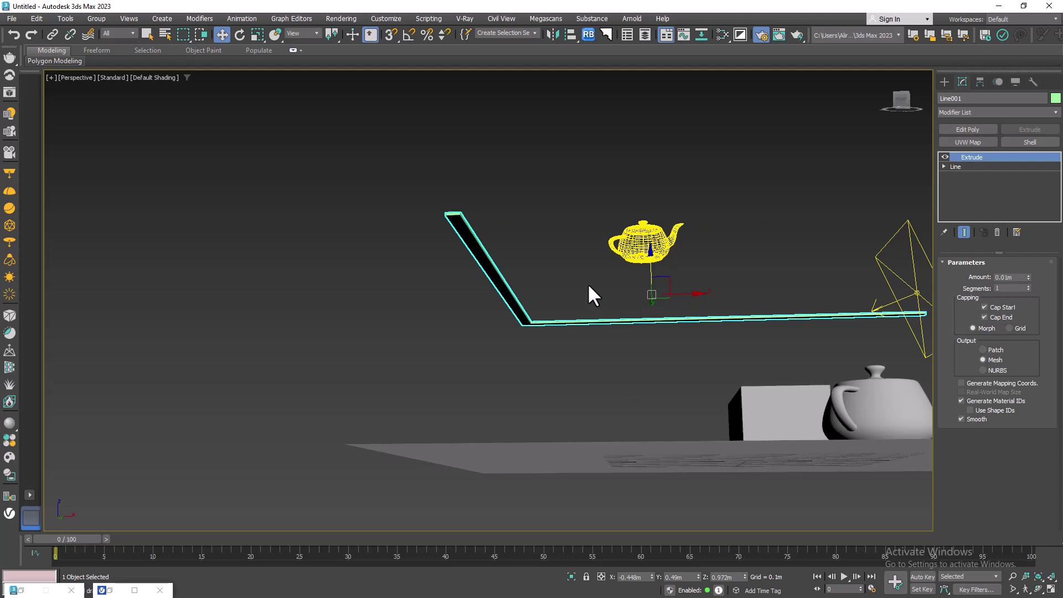
left_click(742, 223)
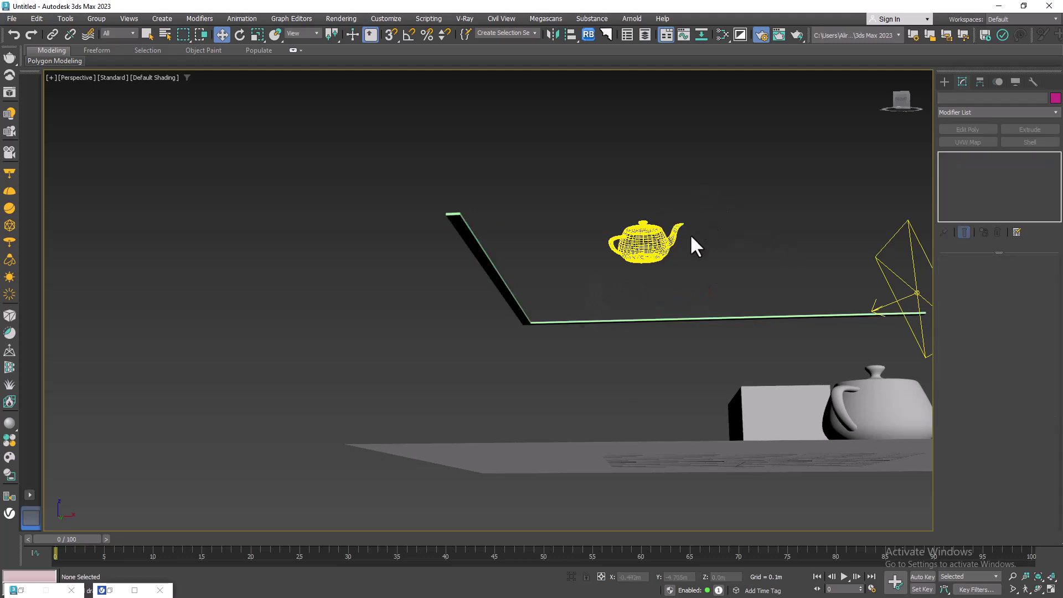
left_click(665, 232)
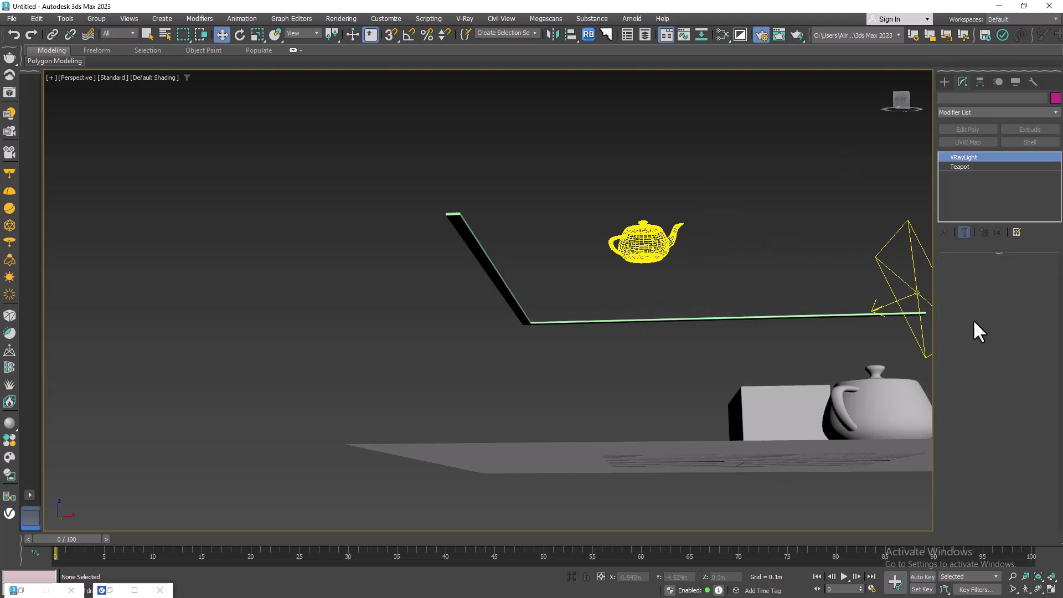
left_click(660, 320)
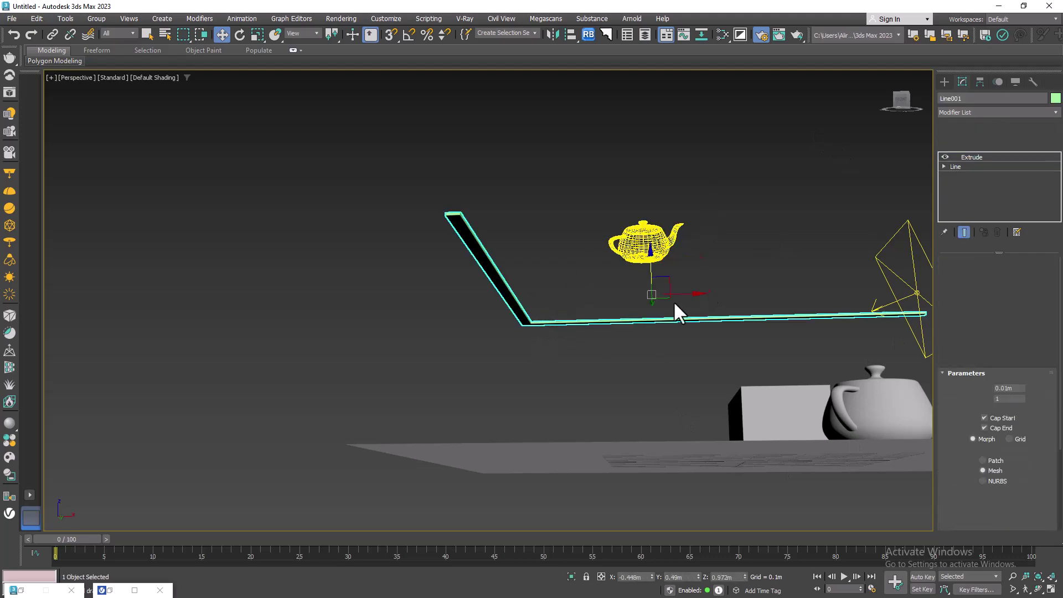
Create a VRayLight of type Mesh in the Perspective view and expand its mesh light settings.
left_click(945, 82)
left_click(973, 99)
left_click(997, 115)
left_click(992, 146)
left_click(968, 156)
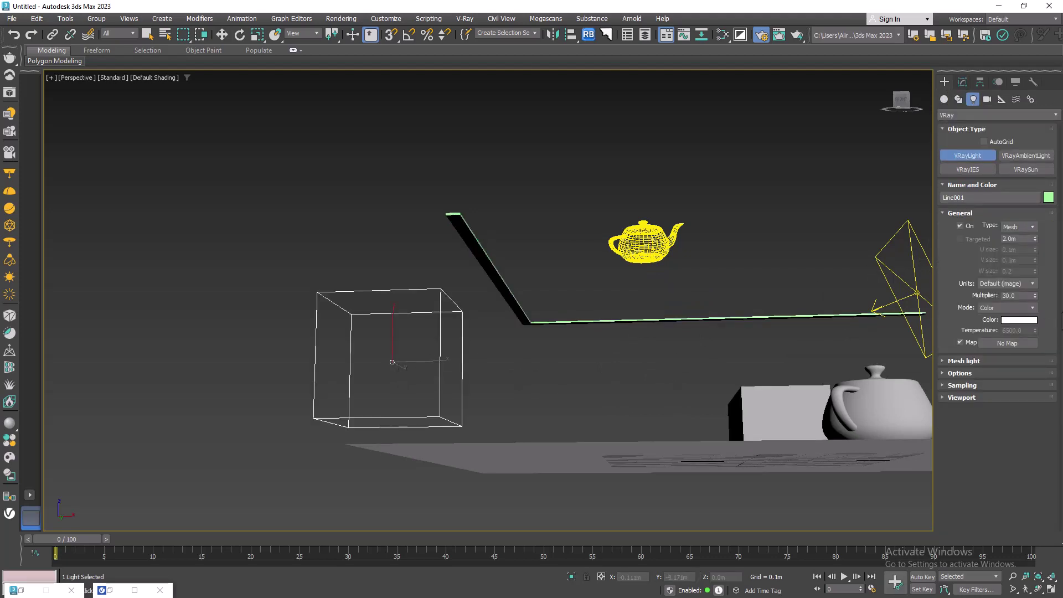
left_click(964, 361)
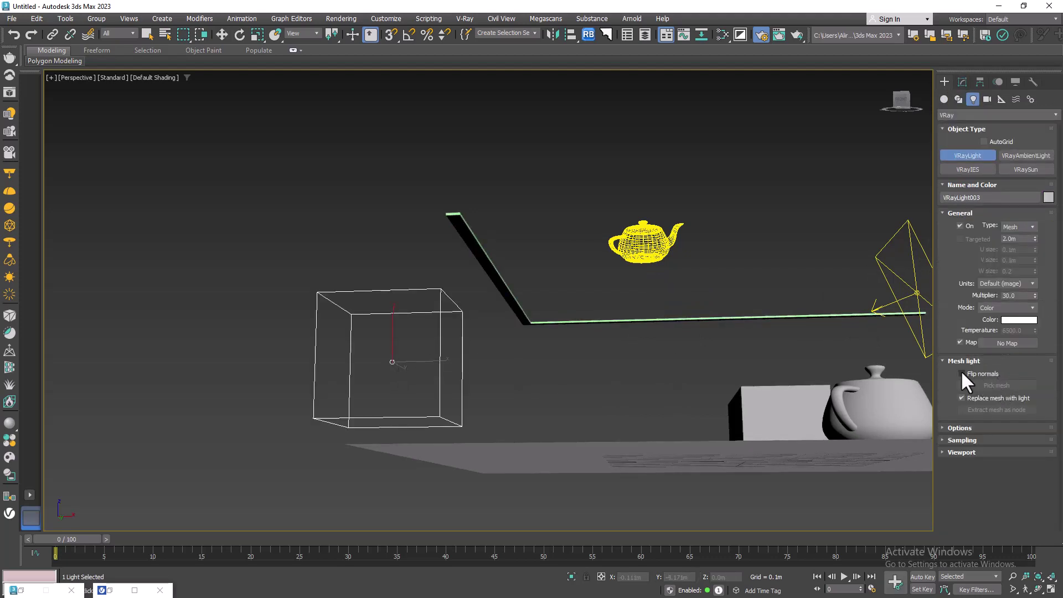
Pick the extruded L-shaped strip as the new light's mesh, replacing the strip with the light.
left_click(962, 82)
left_click(997, 435)
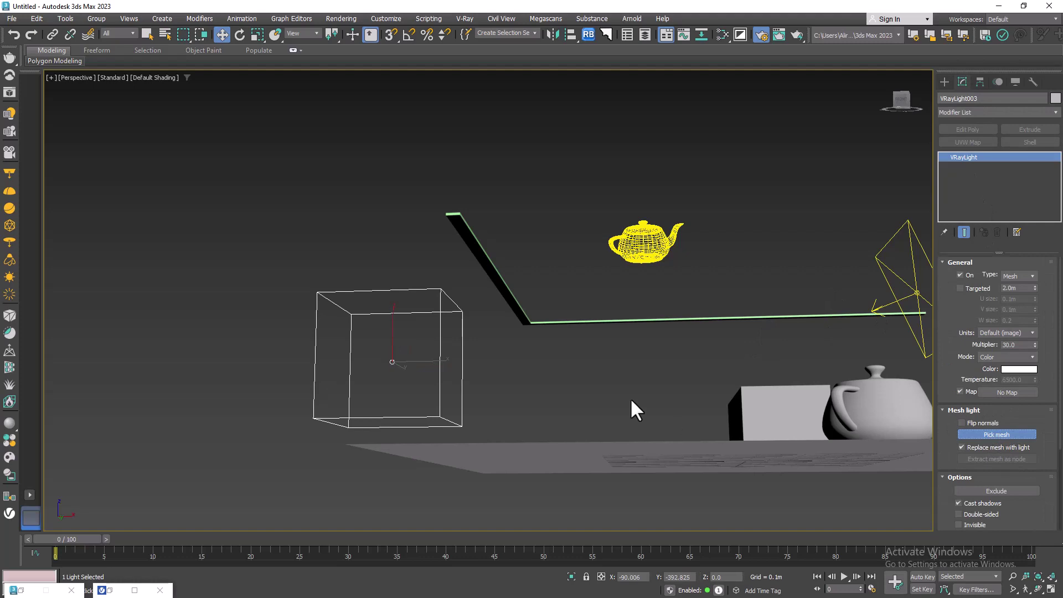
left_click(583, 320)
middle_click_drag(603, 337, 606, 344, "alt")
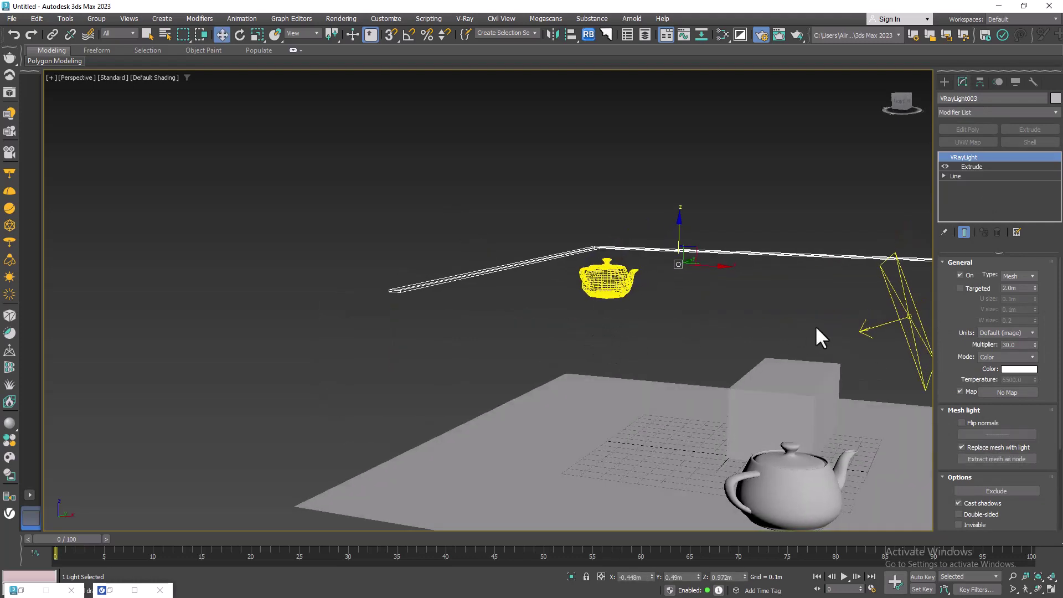
Set the L-shaped mesh light's multiplier to 0.1 and reselect the light.
middle_click_drag(825, 339, 1016, 343, "alt")
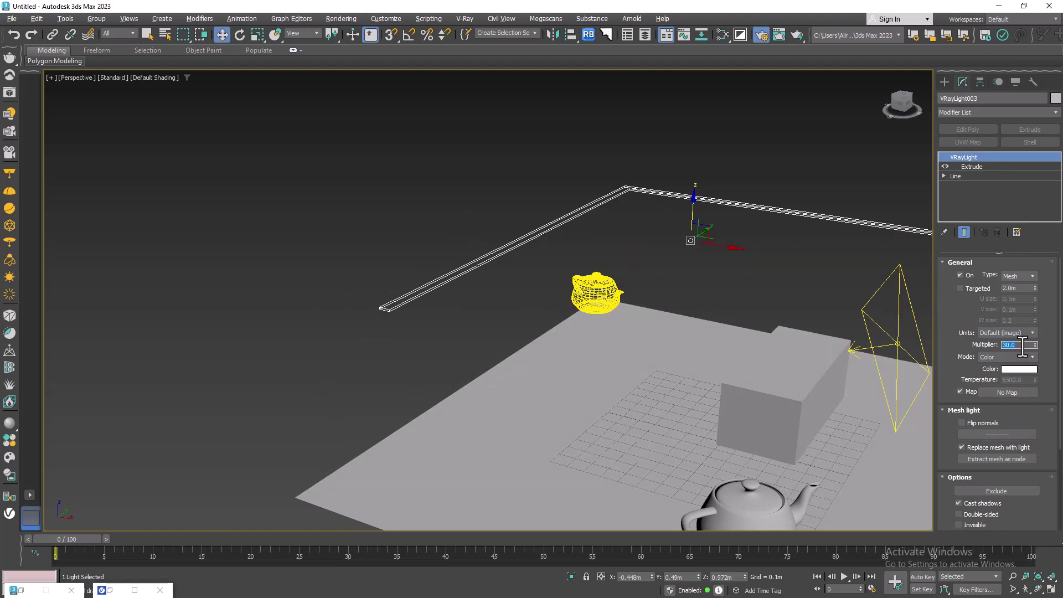
left_click(742, 257)
middle_click_drag(739, 225, 679, 230, "alt")
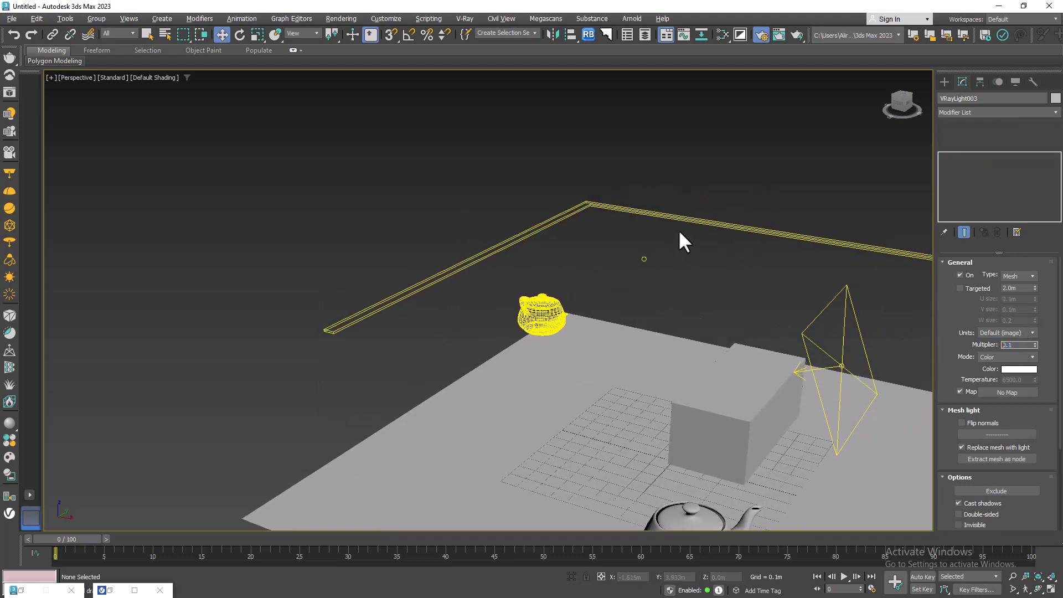
left_click(758, 227)
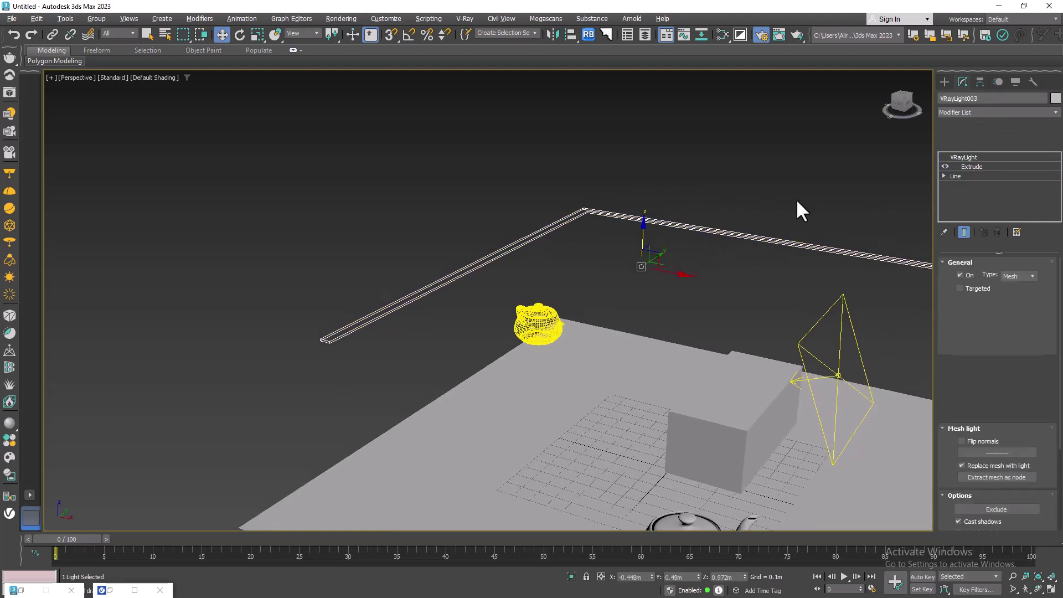
middle_click_drag(800, 208, 669, 216)
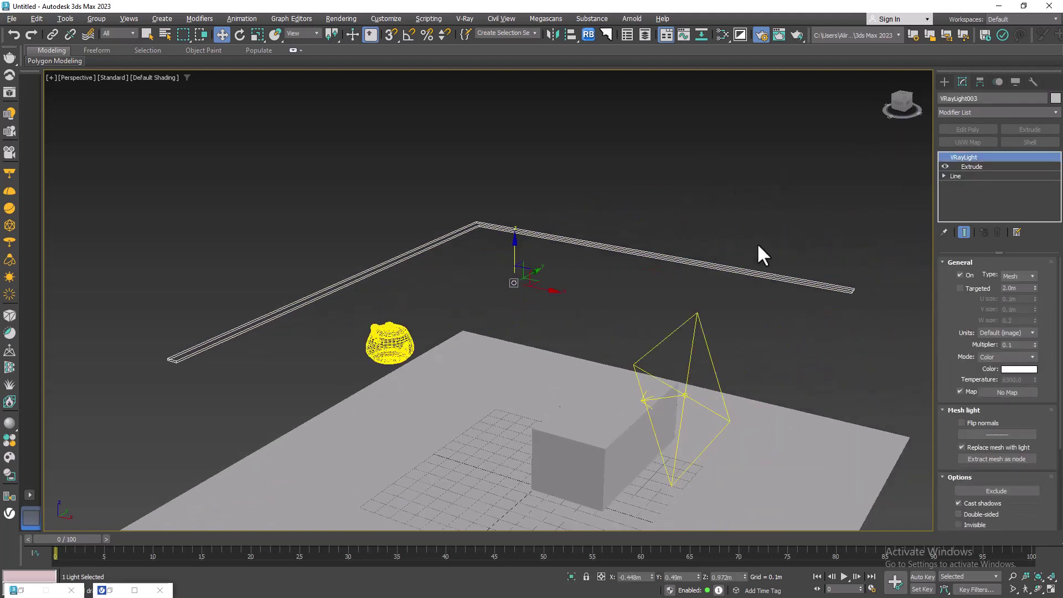
left_click(750, 293)
left_click(504, 235)
Draw two narrow Plane VRayLights along the strip's arms in the Top view, the back one about 2.57 by 0.04 m, and raise both to about 0.96 m.
left_click(943, 78)
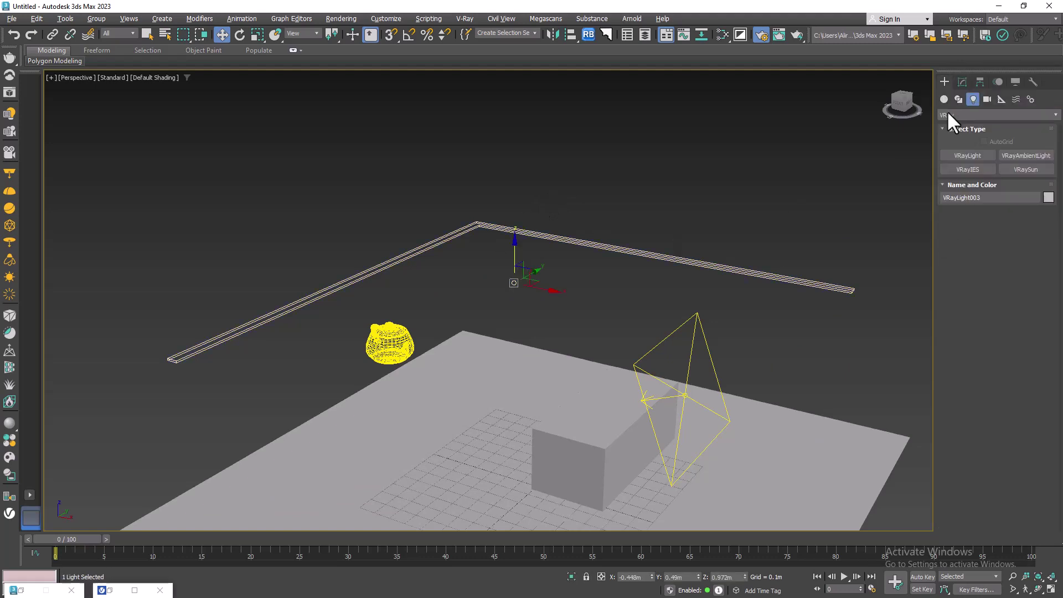
left_click(988, 155)
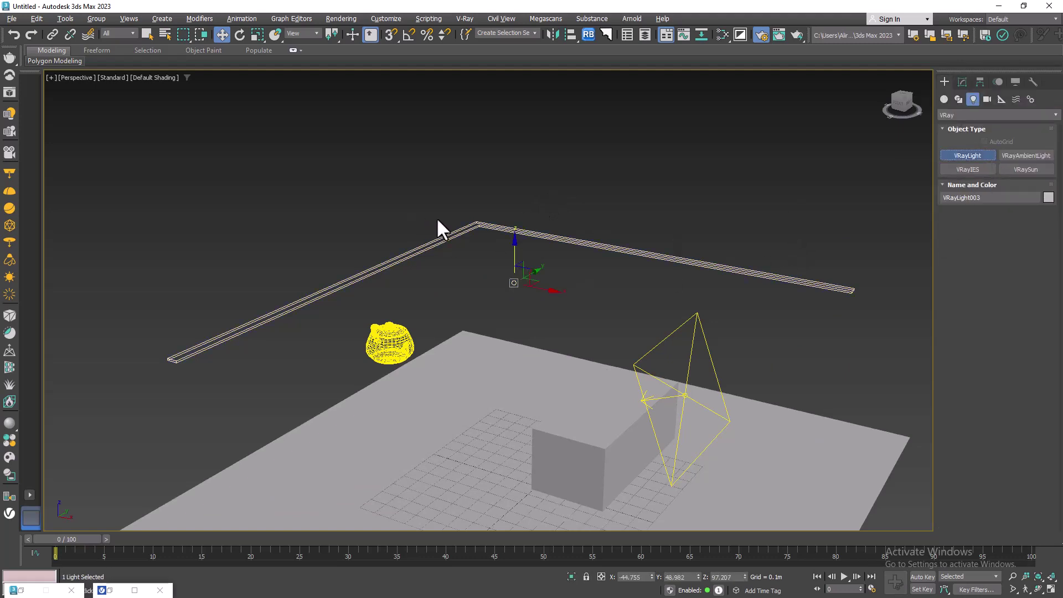
key("alt+w")
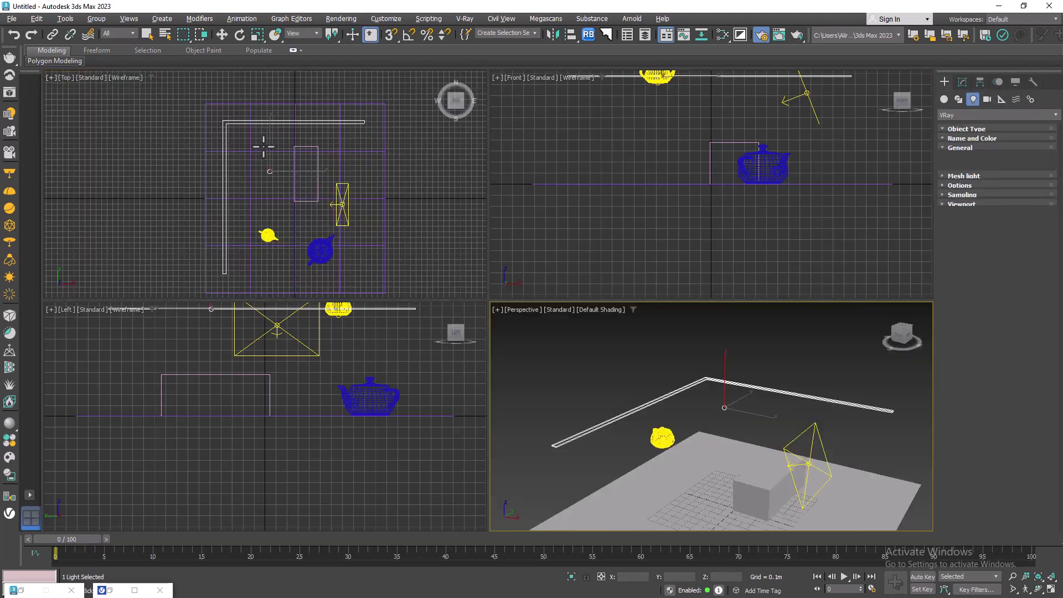
scroll(392, 108, "up", 2)
left_click(1019, 226)
left_click(1018, 235)
left_click_drag(406, 129, 133, 128)
scroll(125, 132, "down", 2)
middle_click_drag(125, 132, 195, 84)
left_click_drag(195, 85, 197, 288)
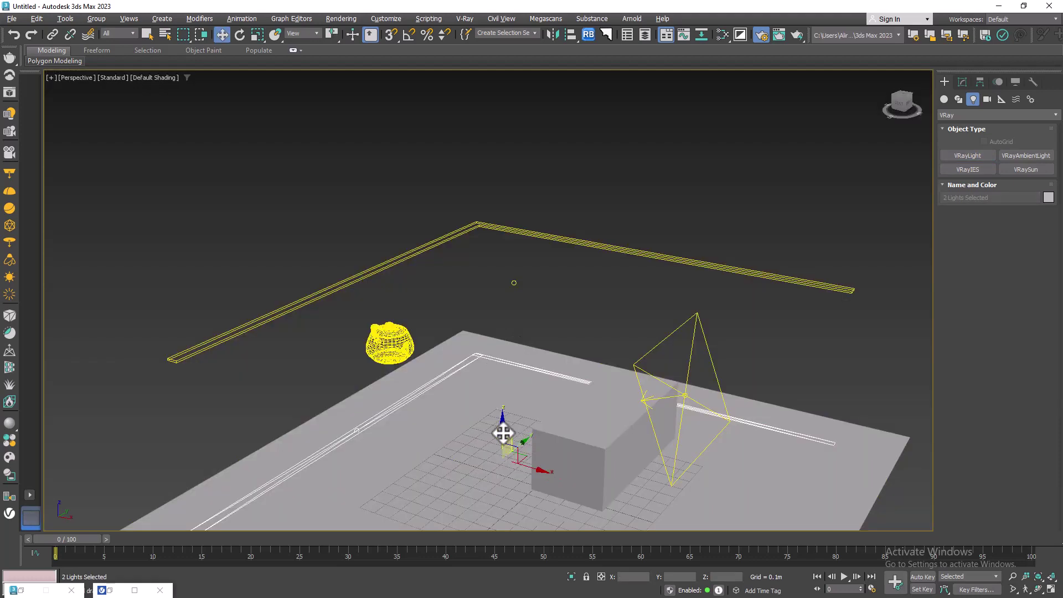
left_click_drag(503, 435, 499, 297)
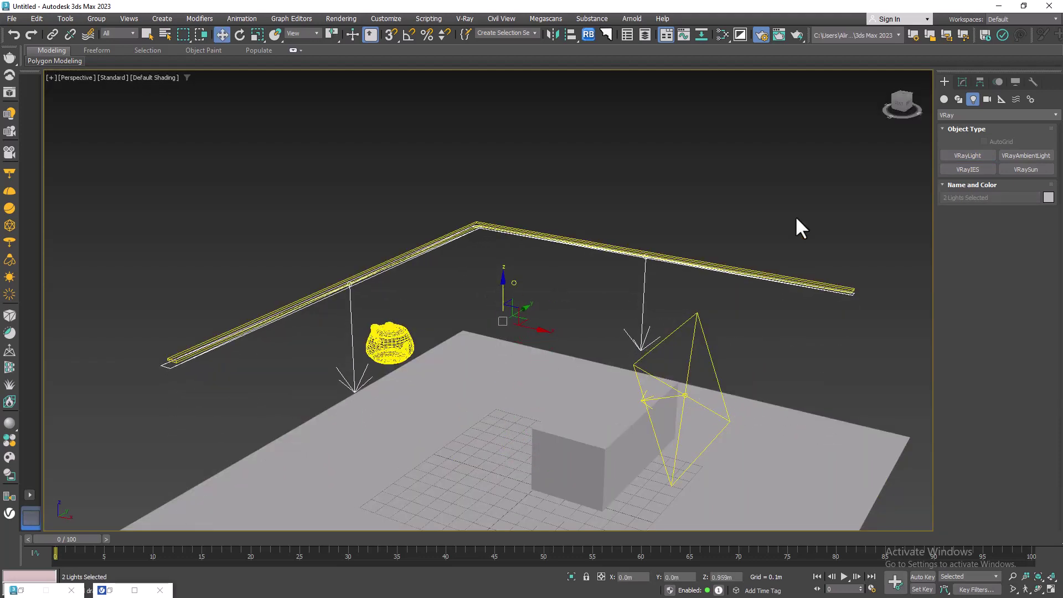
Select the plane light under the strip's back arm, show its parameters, and inspect the gap between the plane lights and the strip.
left_click(963, 81)
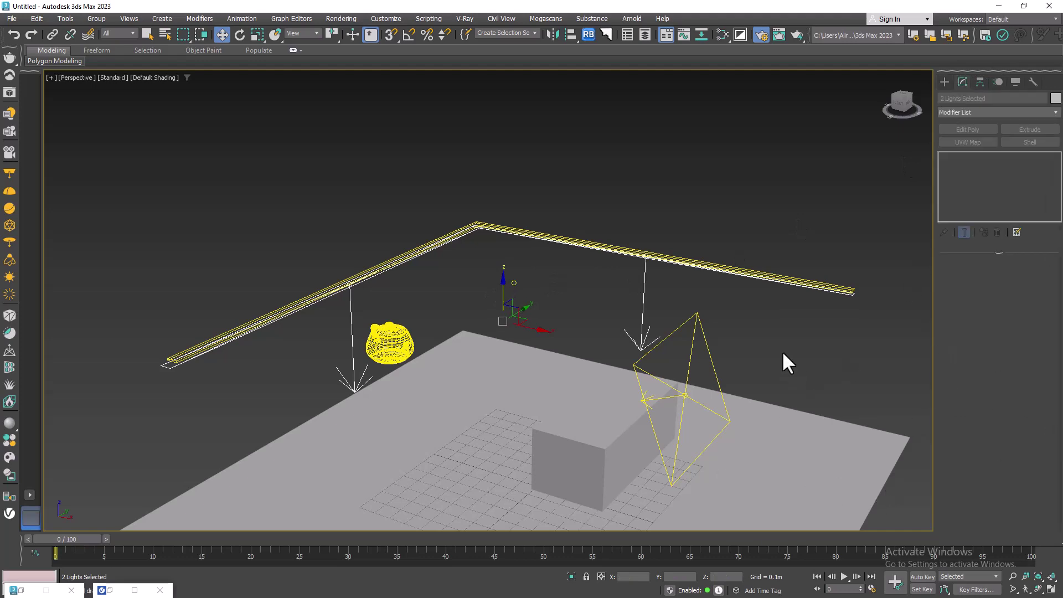
middle_click_drag(788, 360, 803, 331, "alt")
left_click(659, 277)
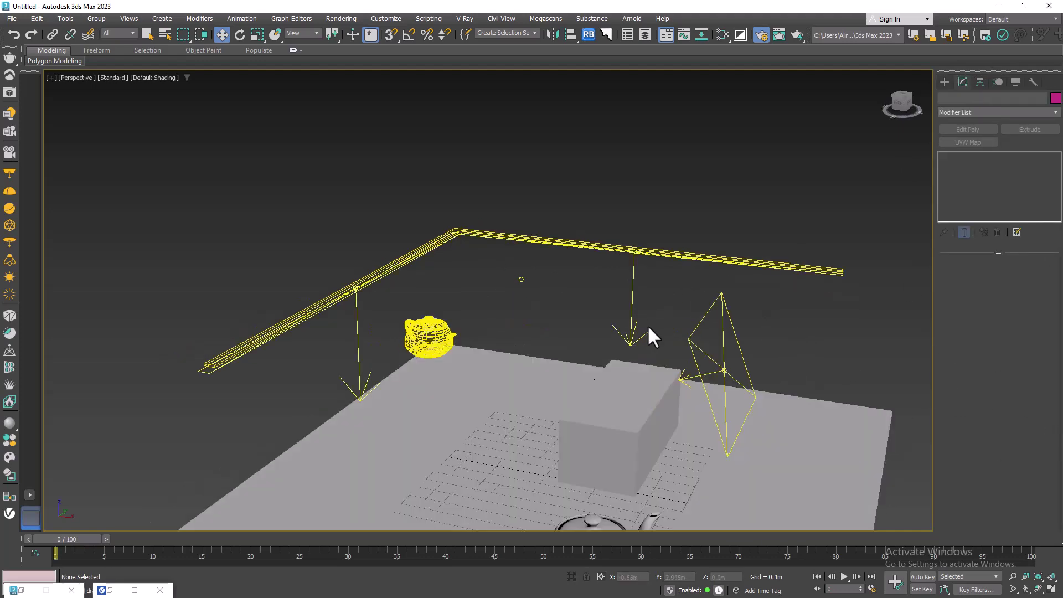
left_click(632, 335)
middle_click_drag(562, 331, 428, 295, "alt")
scroll(198, 273, "up", 5)
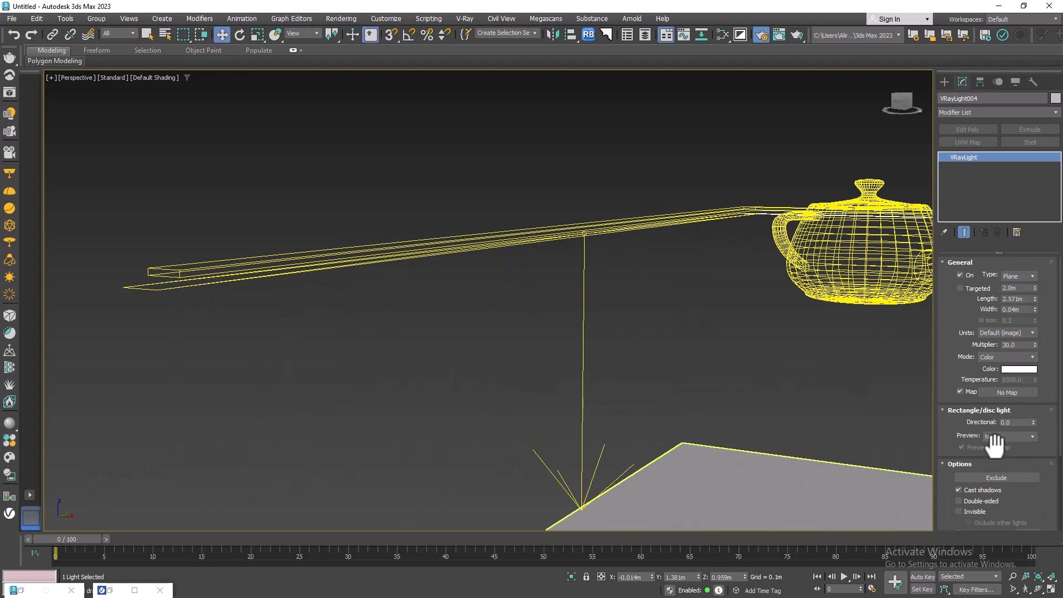
Make both Plane VRayLights under the L-shaped strip's arms invisible in the render.
scroll(995, 460, "down", 3)
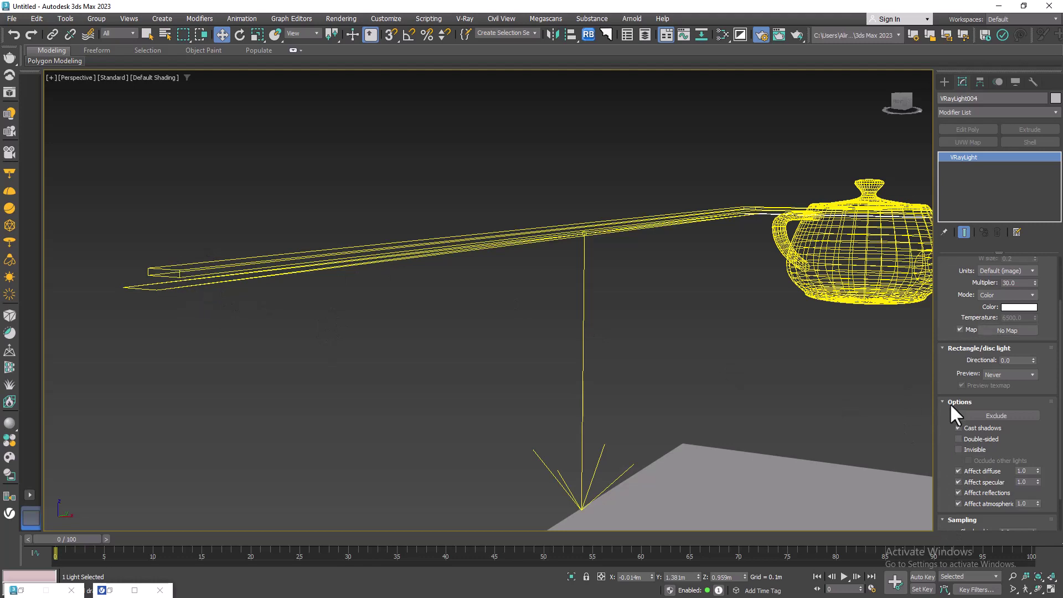
left_click(966, 449)
middle_click_drag(635, 404, 625, 314, "alt")
left_click(524, 412)
scroll(640, 287, "down", 3)
scroll(764, 306, "up", 3)
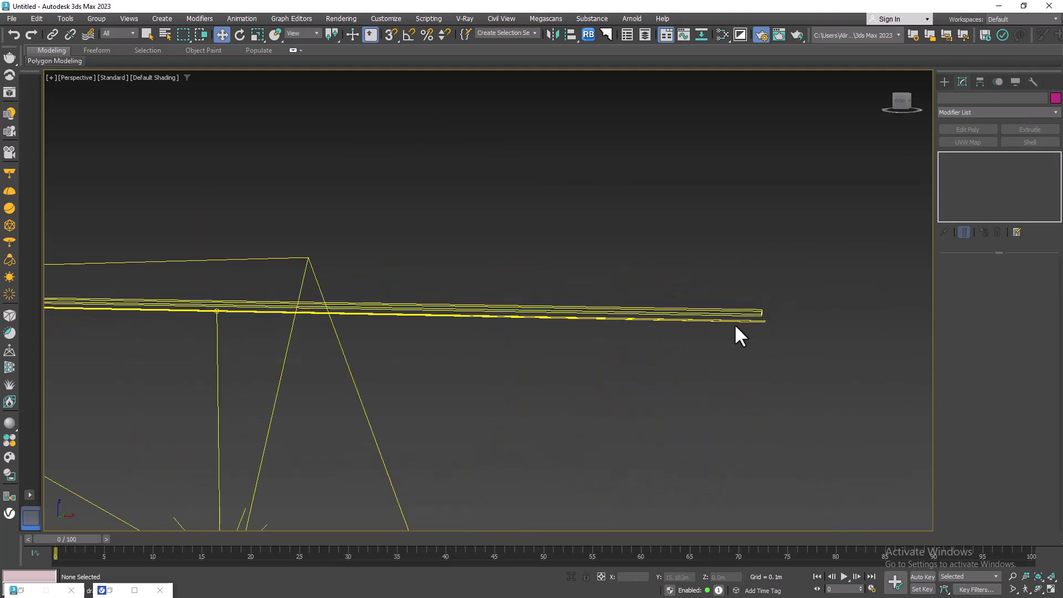
scroll(738, 335, "down", 4)
middle_click_drag(529, 346, 605, 331)
left_click(308, 382)
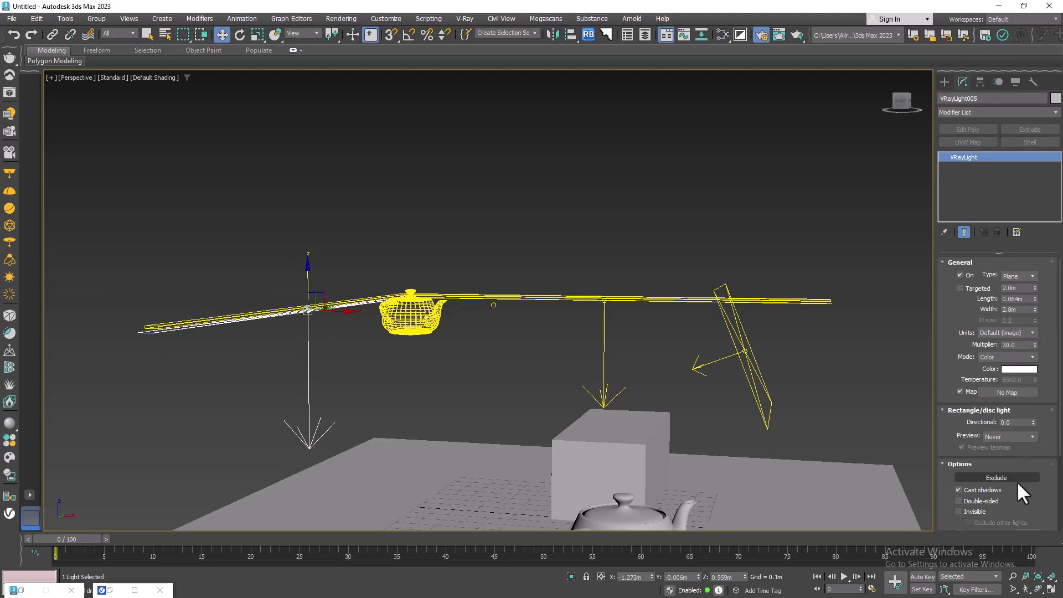
left_click(521, 394)
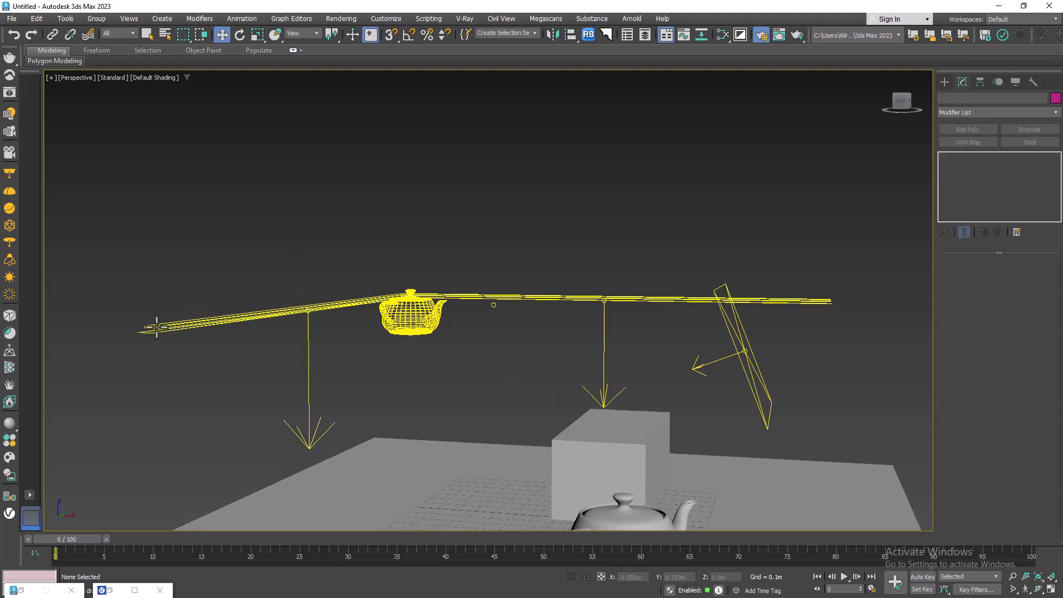
Delete the teapot mesh light, keeping the L-shaped strip light and the plane lights.
left_click(965, 157)
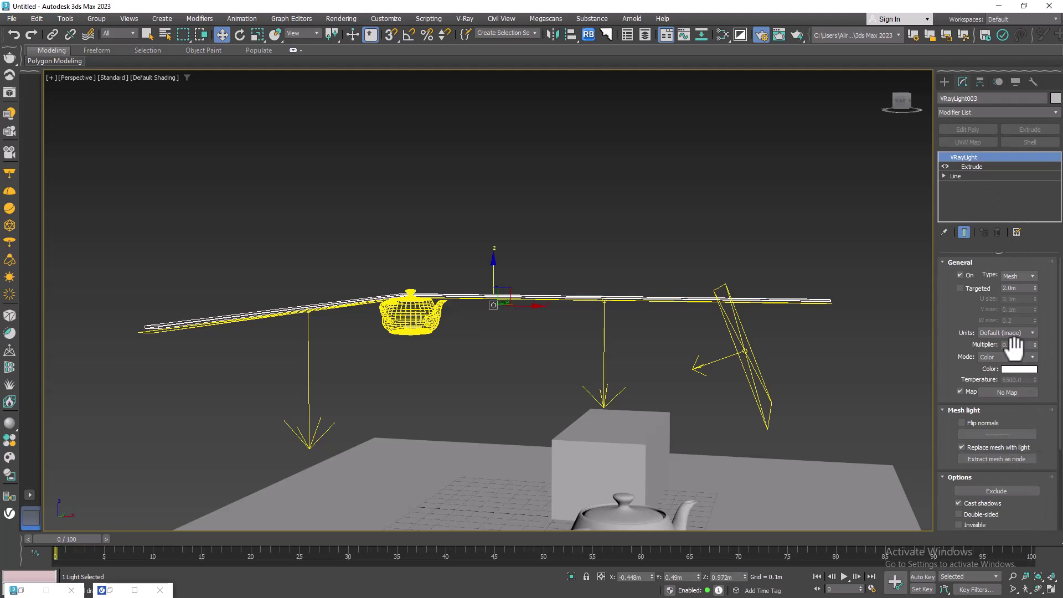
left_click(403, 320)
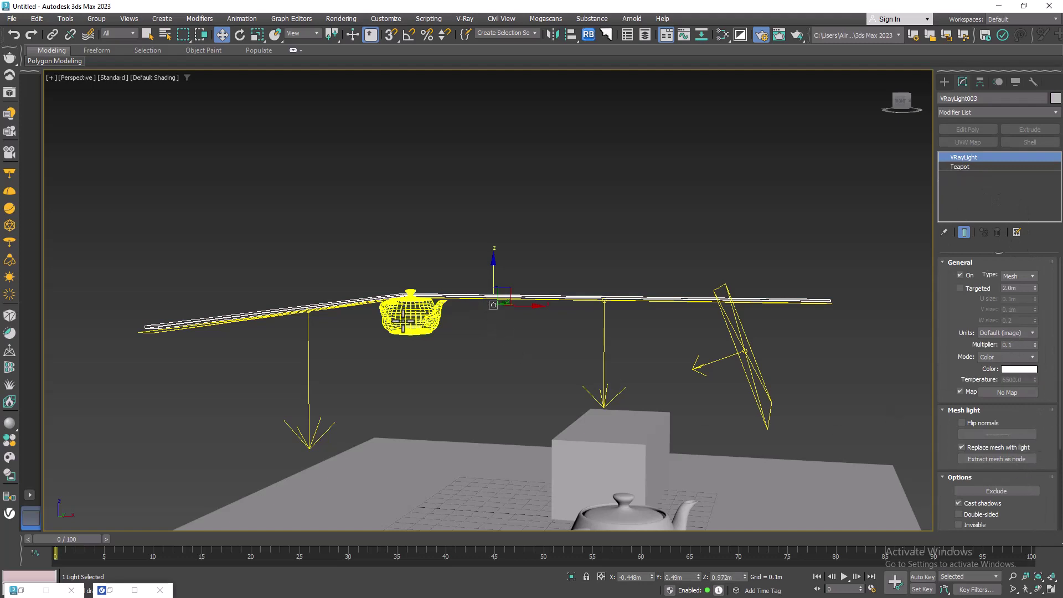
key("Delete")
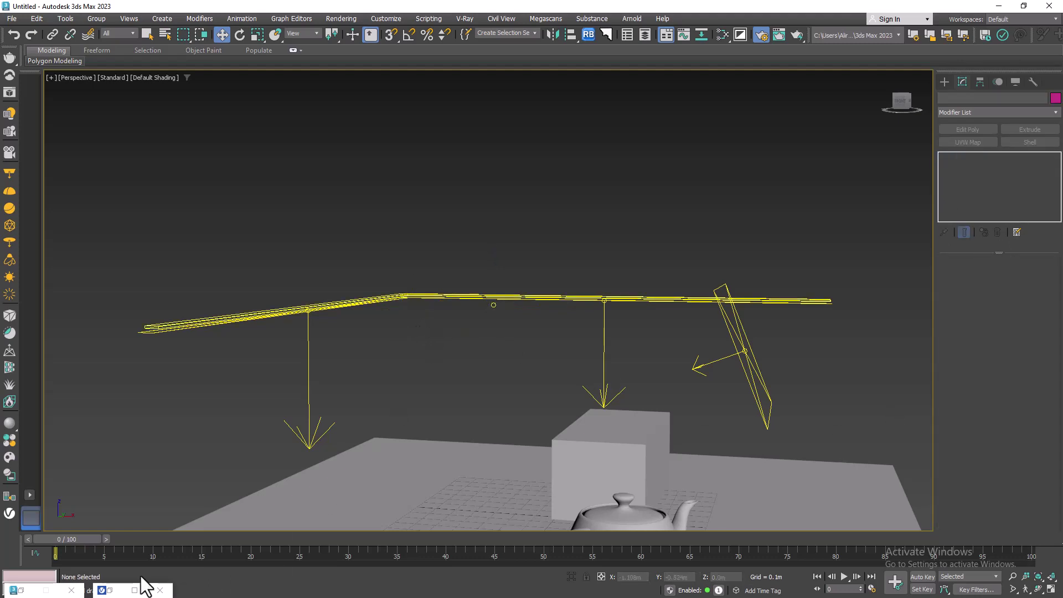
Show the interactive render beside the viewport and set the L-shaped mesh light's multiplier to 5.
left_click(110, 589)
middle_click_drag(708, 419, 822, 400, "alt")
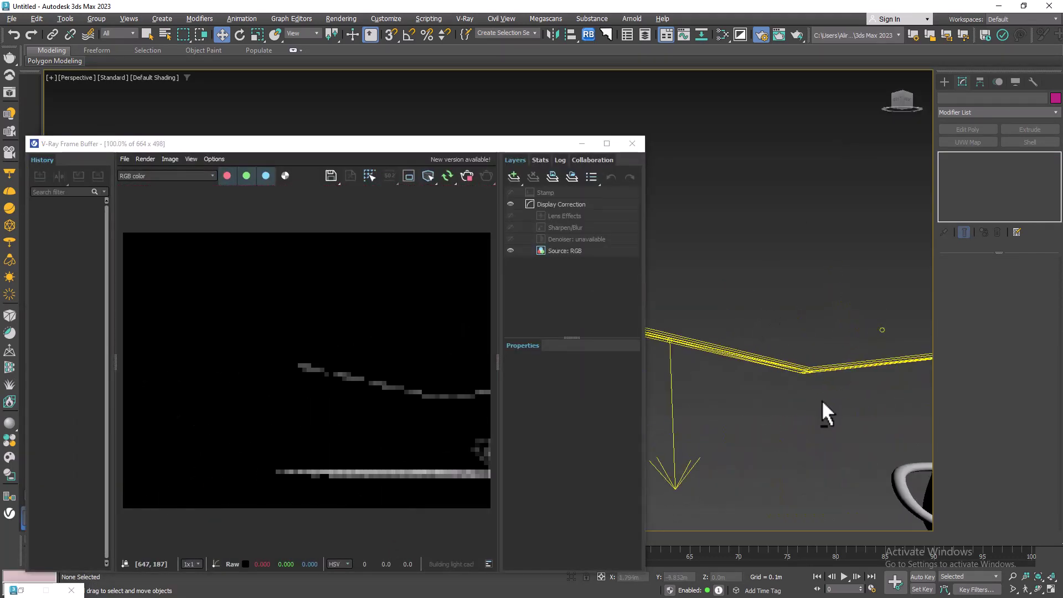
left_click(883, 331)
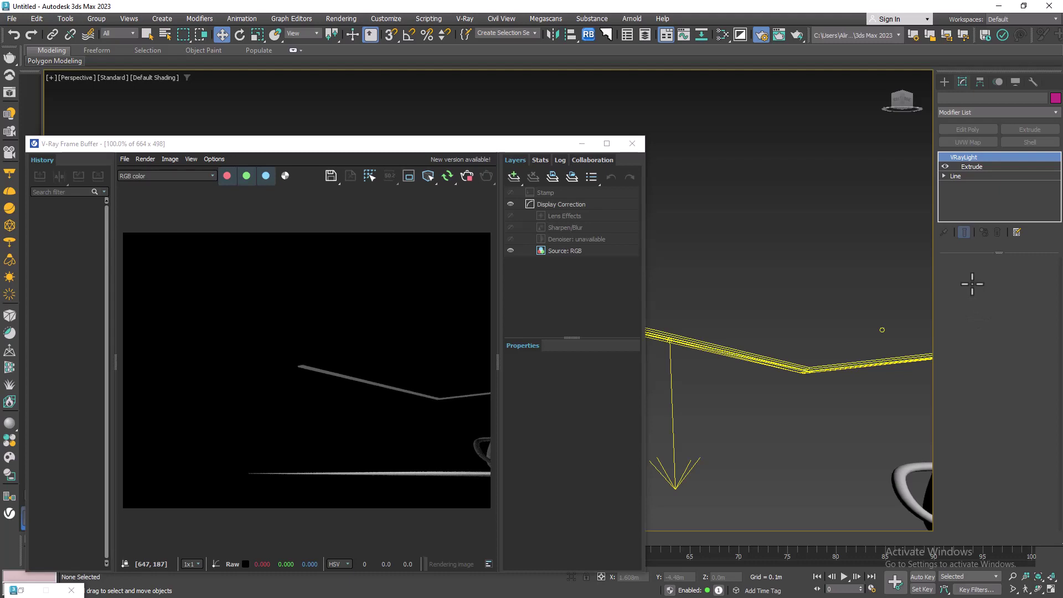
left_click(1012, 344)
type("5")
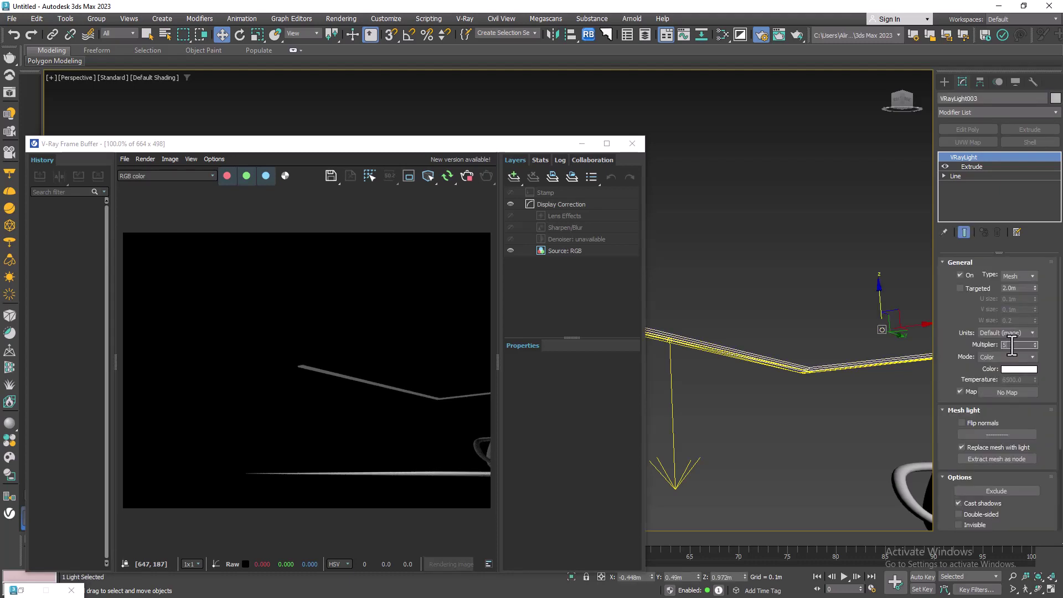
key("Return")
Examine the strip light in the interactive render from low and high angles, hide the frame buffer, and inspect the plane lights beneath it.
middle_click_drag(832, 360, 756, 334)
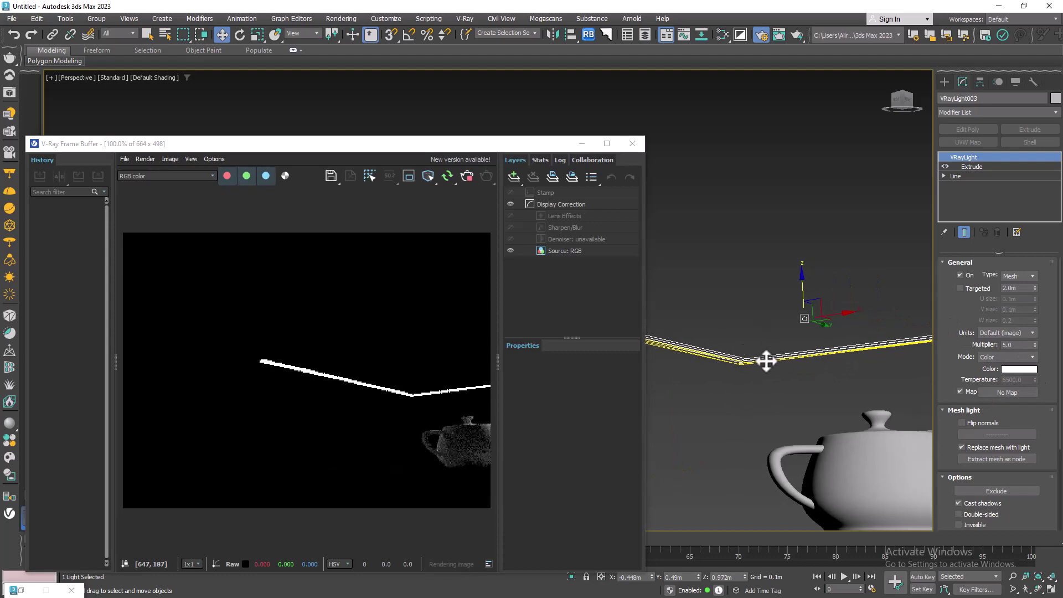
middle_click_drag(819, 384, 807, 249, "alt")
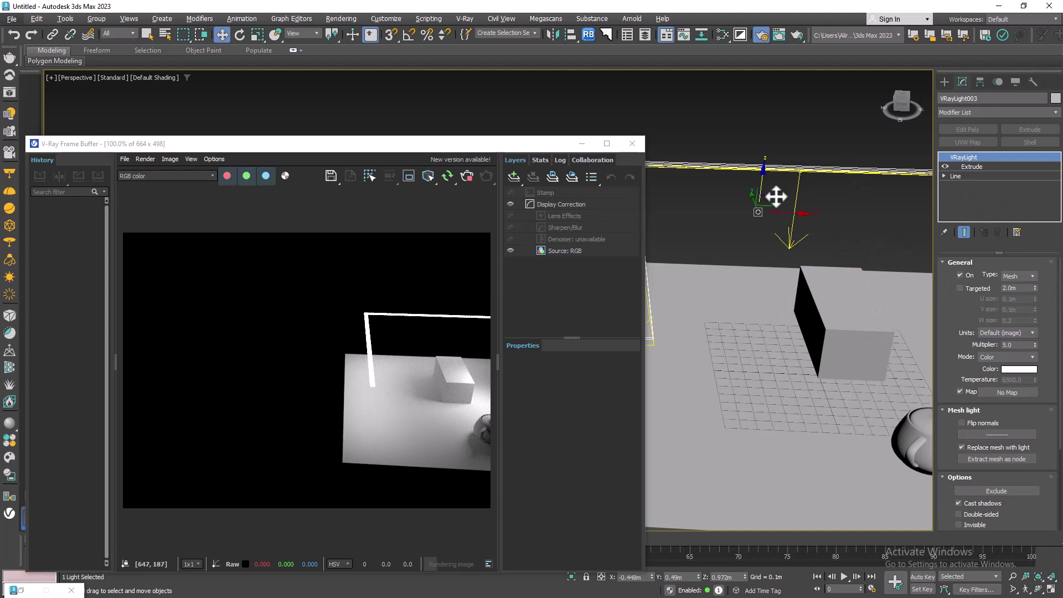
left_click(581, 143)
middle_click_drag(665, 208, 650, 201, "alt")
scroll(698, 209, "up", 3)
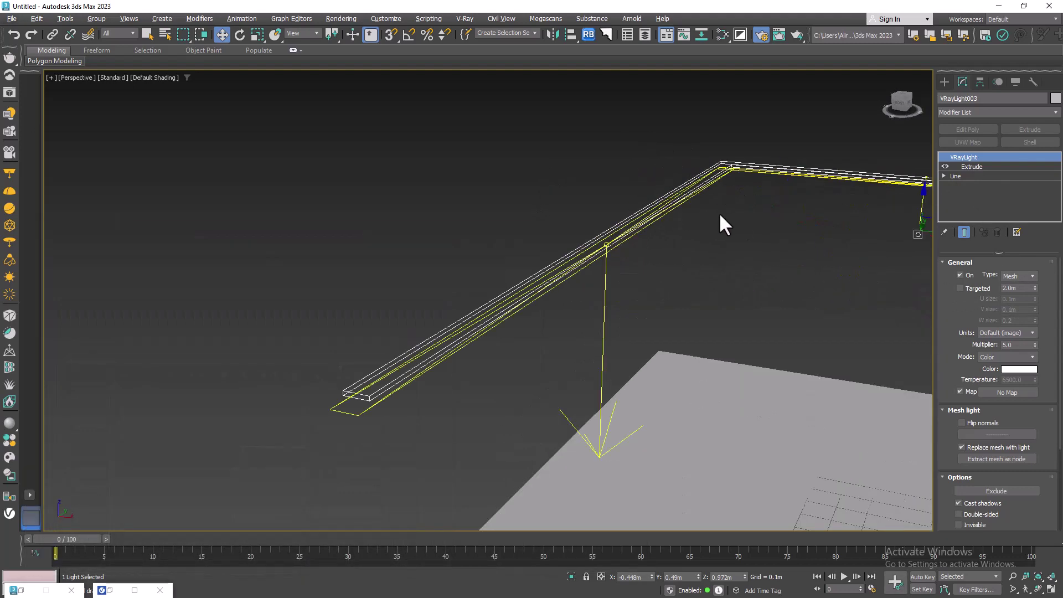
middle_click_drag(714, 211, 579, 206)
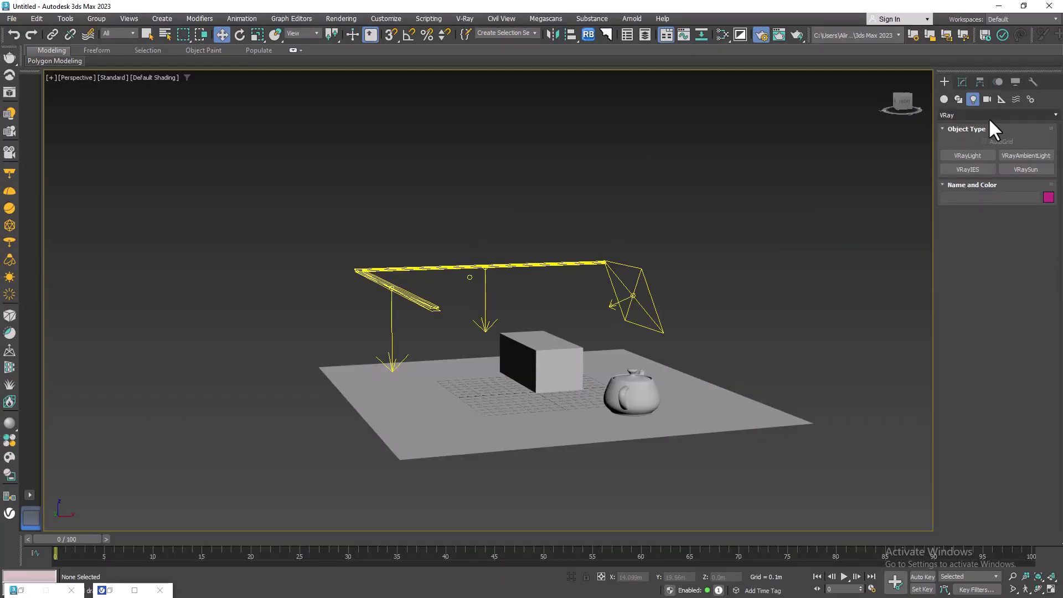
Start the VRayLight creation command from the V-Ray lights and review its available light types.
left_click(988, 116)
left_click(989, 116)
left_click(978, 156)
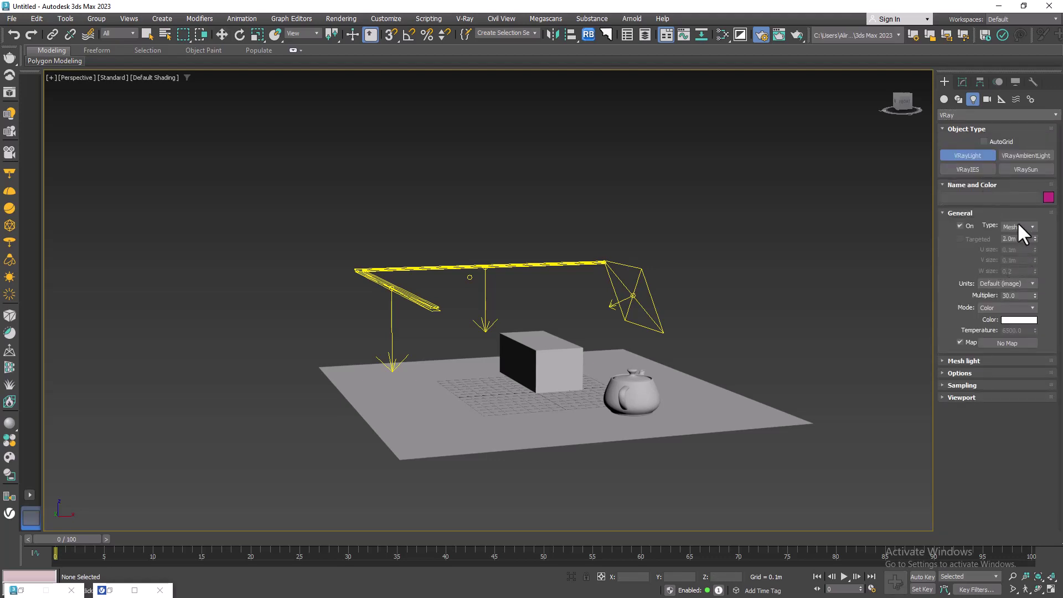
left_click(1020, 227)
left_click(944, 258)
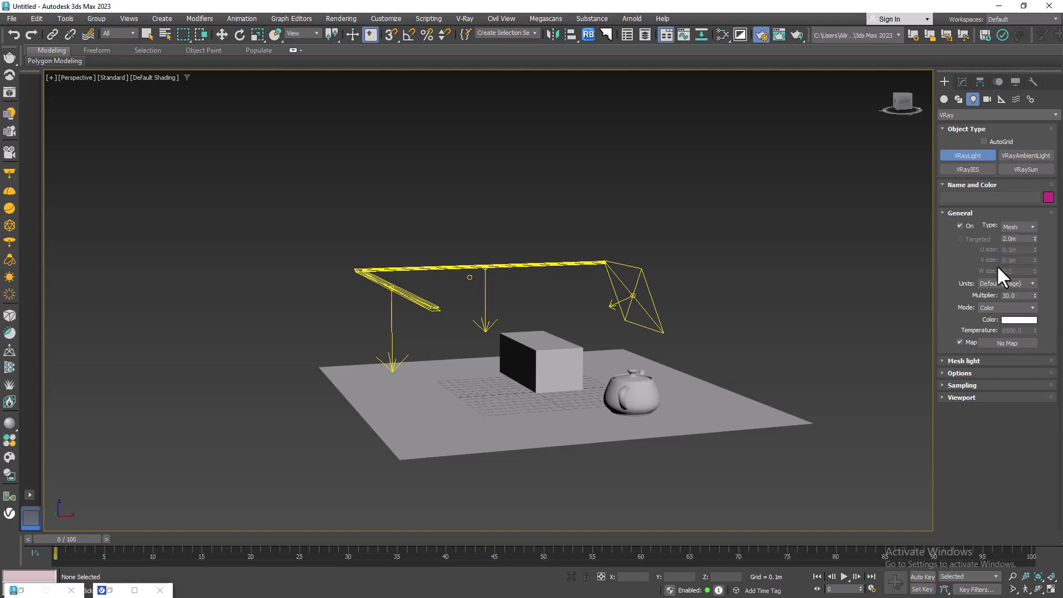